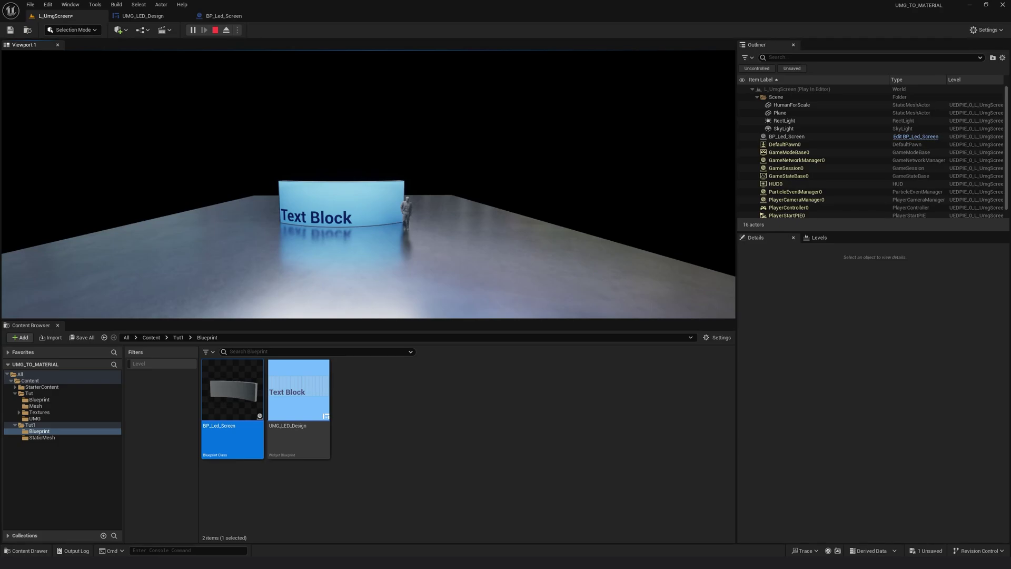
Stop the running preview and place the BP_CurveScreen_Anim blueprint from the Tut Blueprint folder in front of the existing LED screen.
{"action": "key", "text": "Escape"}
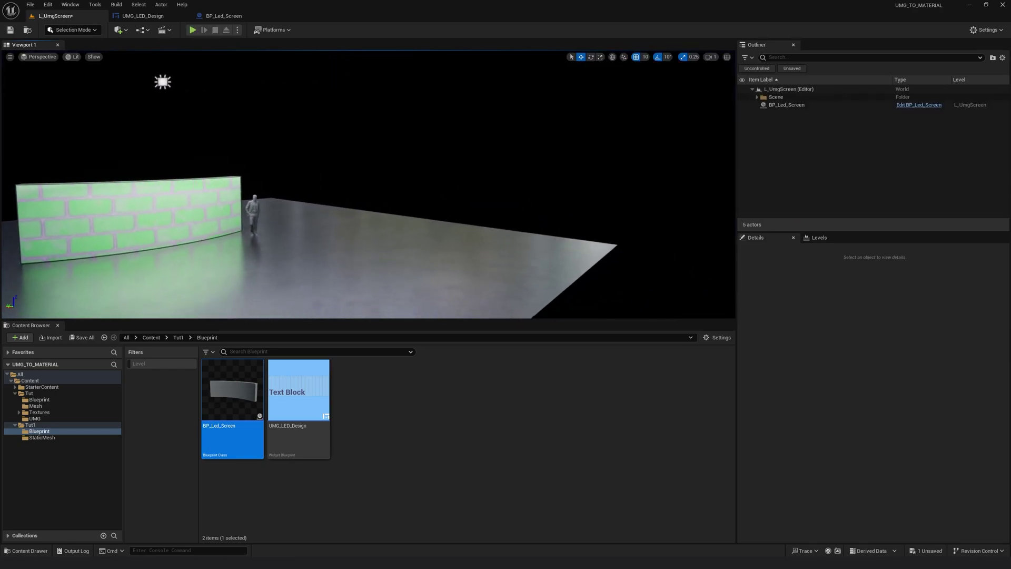
{"action": "left_click", "coordinate": [55, 394]}
{"action": "left_click", "coordinate": [40, 399]}
{"action": "left_click_drag", "start_coordinate": [230, 401], "coordinate": [450, 262]}
{"action": "right_click_drag", "start_coordinate": [450, 263], "coordinate": [450, 263]}
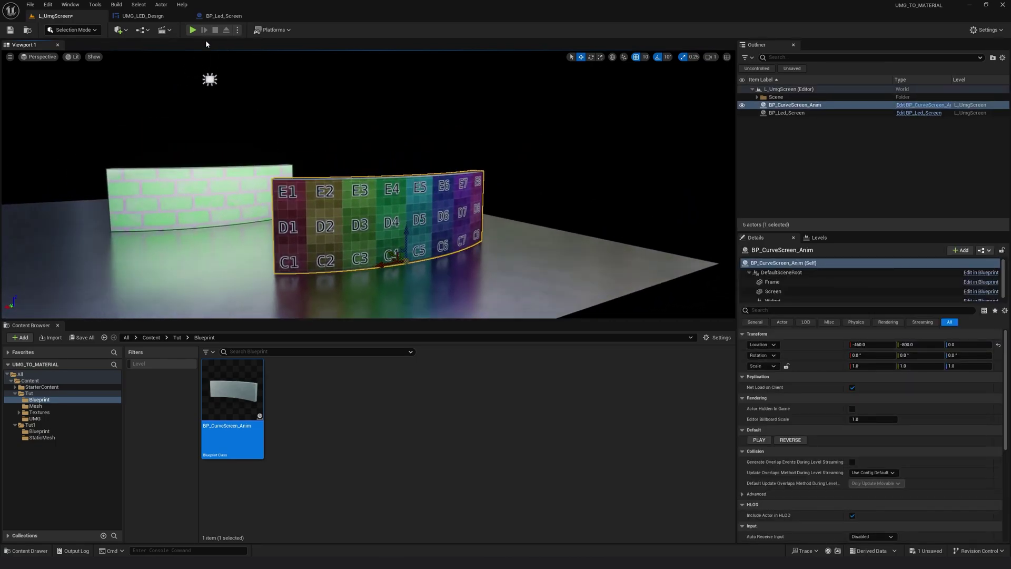
Run the level and test the PLAY and REVERSE functions of BP_CurveScreen_Anim to examine its screen animation.
{"action": "left_click", "coordinate": [193, 30]}
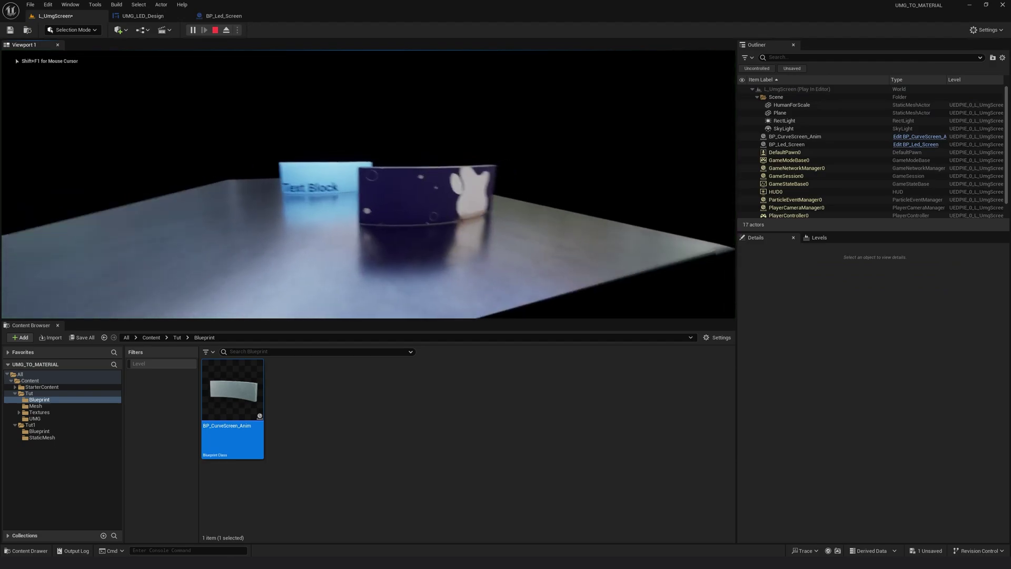
{"action": "key", "text": "w"}
{"action": "key", "text": "shift+F1"}
{"action": "left_click", "coordinate": [792, 136]}
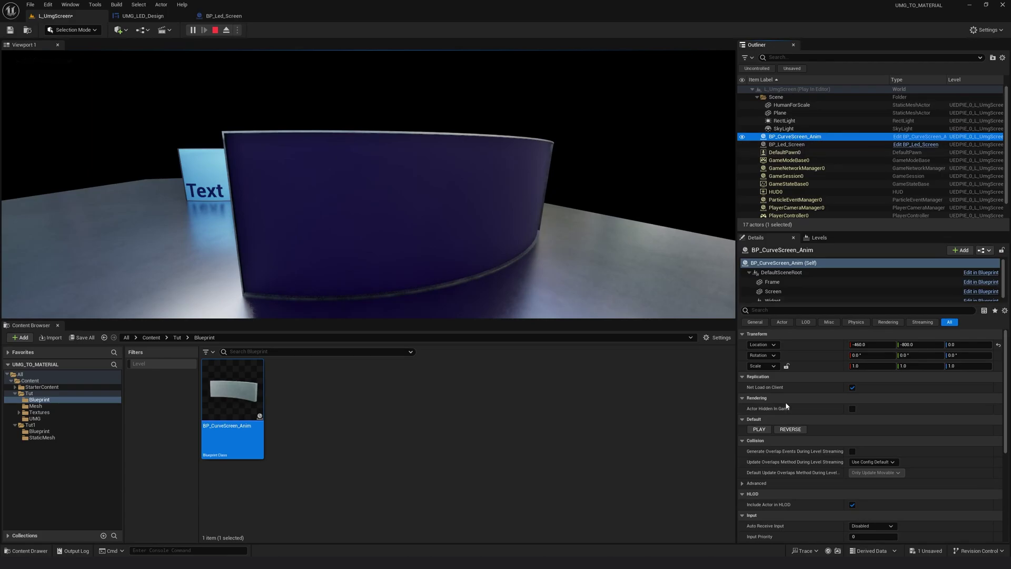
{"action": "left_click", "coordinate": [762, 430]}
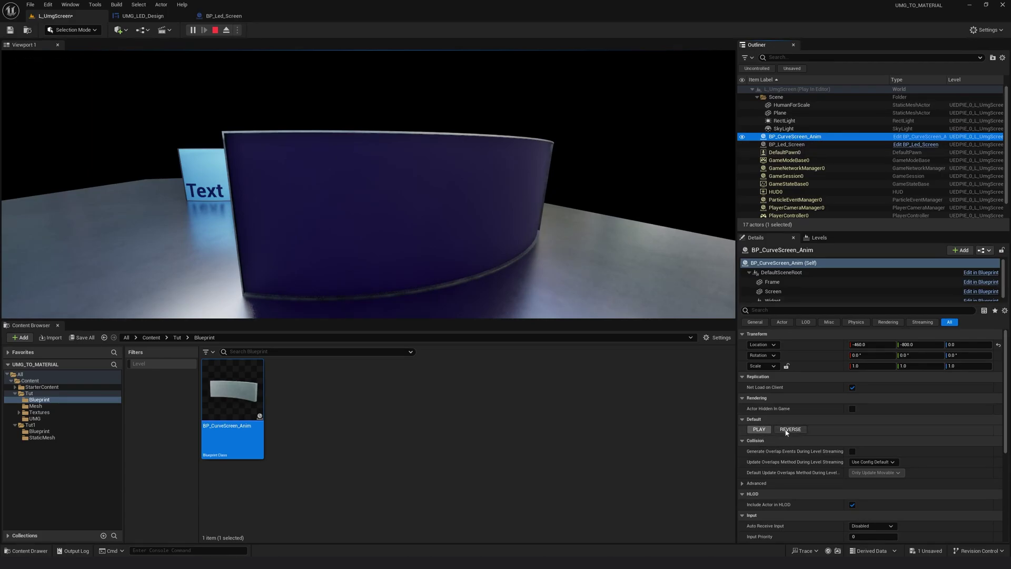
{"action": "left_click", "coordinate": [763, 429]}
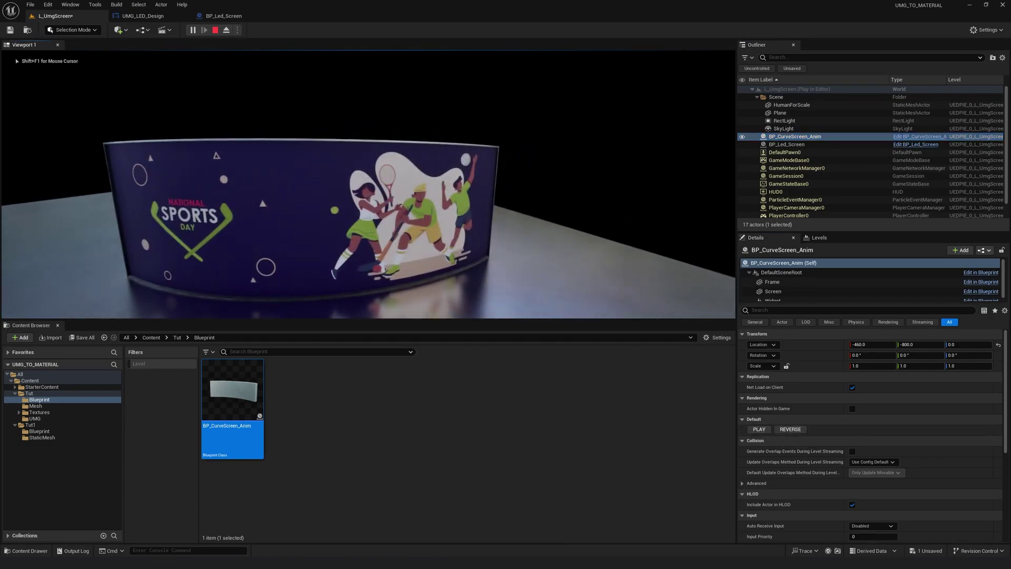
{"action": "left_click", "coordinate": [792, 431]}
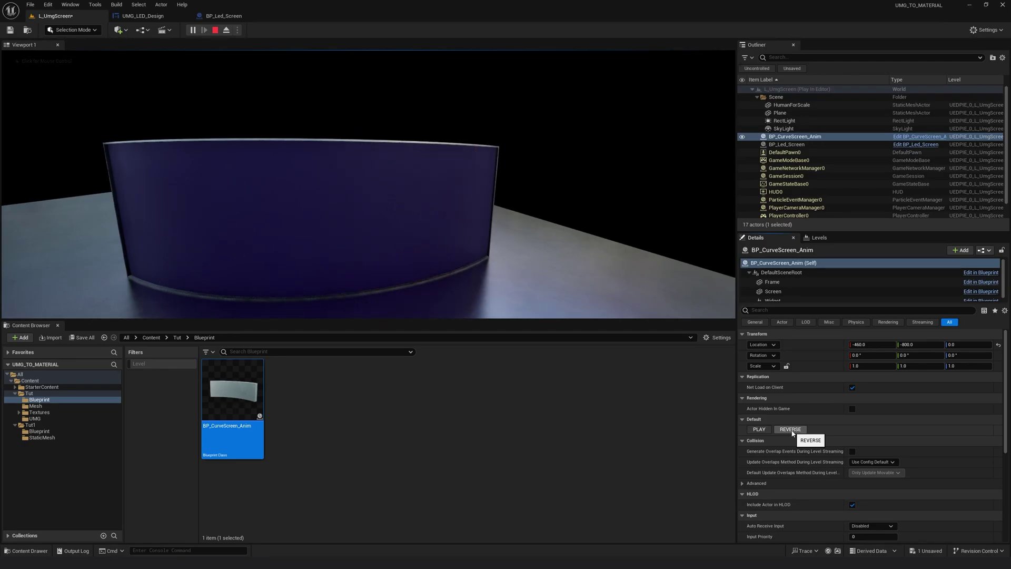
Stop the preview and remove BP_CurveScreen_Anim from the level.
{"action": "key", "text": "Escape"}
{"action": "right_click_drag", "start_coordinate": [479, 162], "coordinate": [463, 170]}
{"action": "mouse_move", "coordinate": [487, 300]}
{"action": "right_mouse_down"}
{"action": "mouse_move", "coordinate": [474, 301]}
{"action": "mouse_move", "coordinate": [487, 300]}
{"action": "right_mouse_up"}
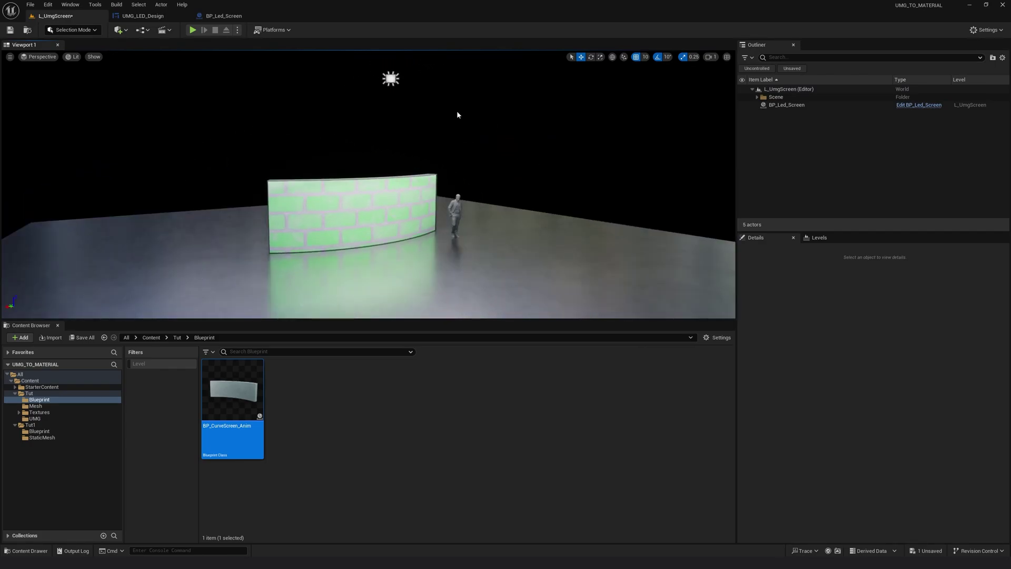
Review the BP_Led_Screen blueprint and the UMG_LED_Design widget, and preview the level with the existing LED screen.
{"action": "left_click", "coordinate": [224, 16]}
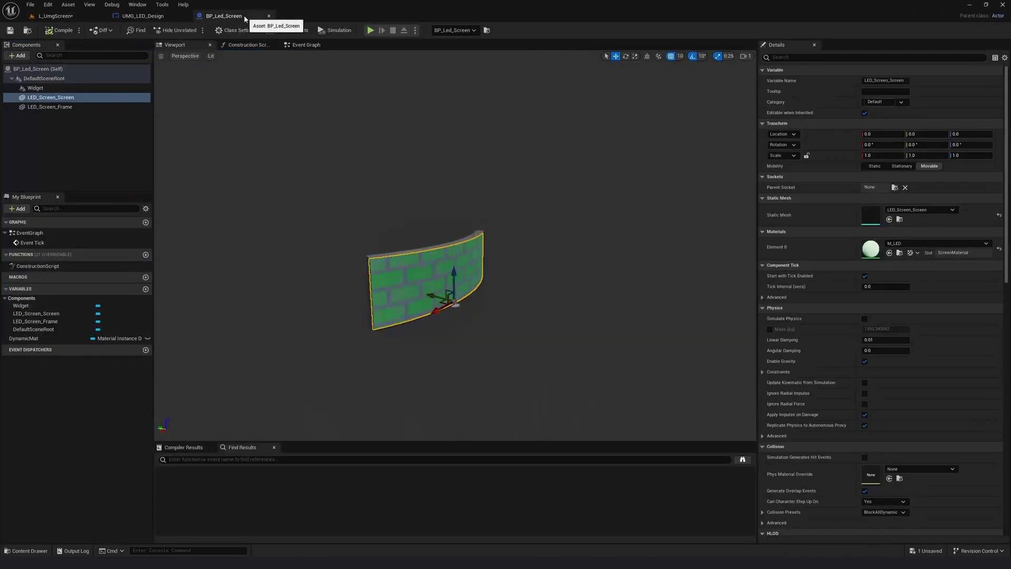
{"action": "left_click", "coordinate": [142, 16]}
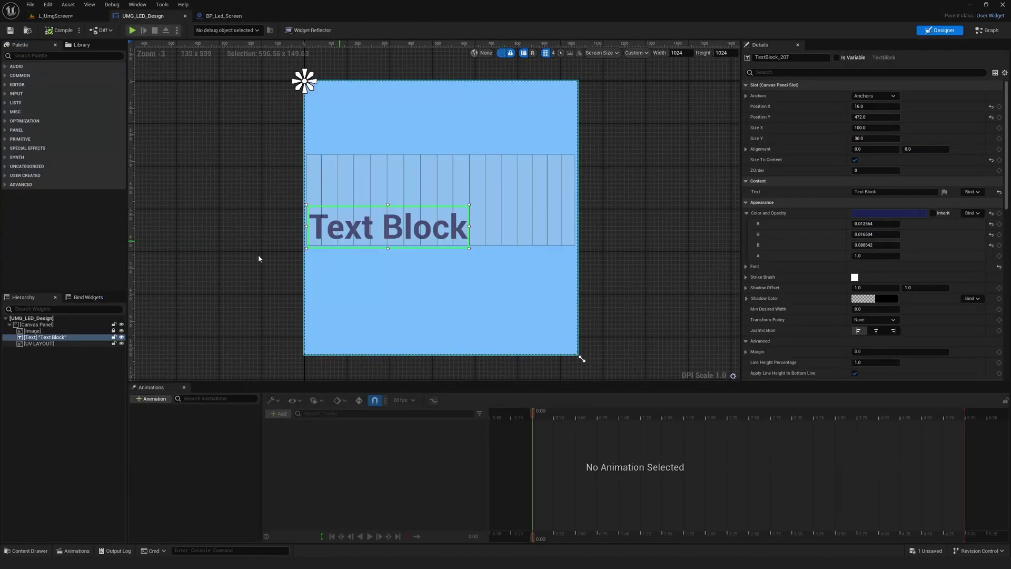
{"action": "left_click", "coordinate": [224, 16]}
{"action": "right_click_drag", "start_coordinate": [319, 193], "coordinate": [316, 231]}
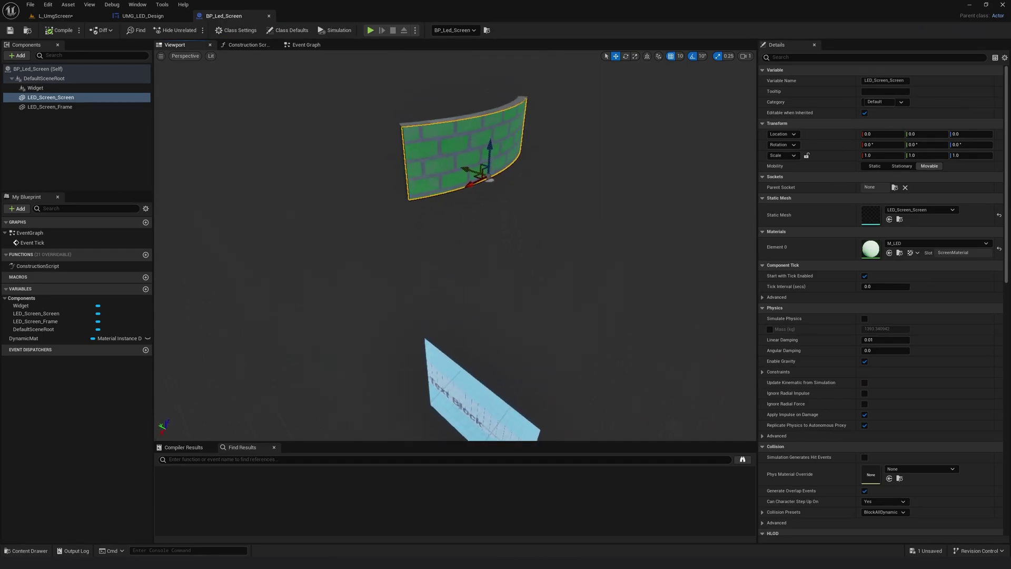
{"action": "left_click", "coordinate": [55, 16]}
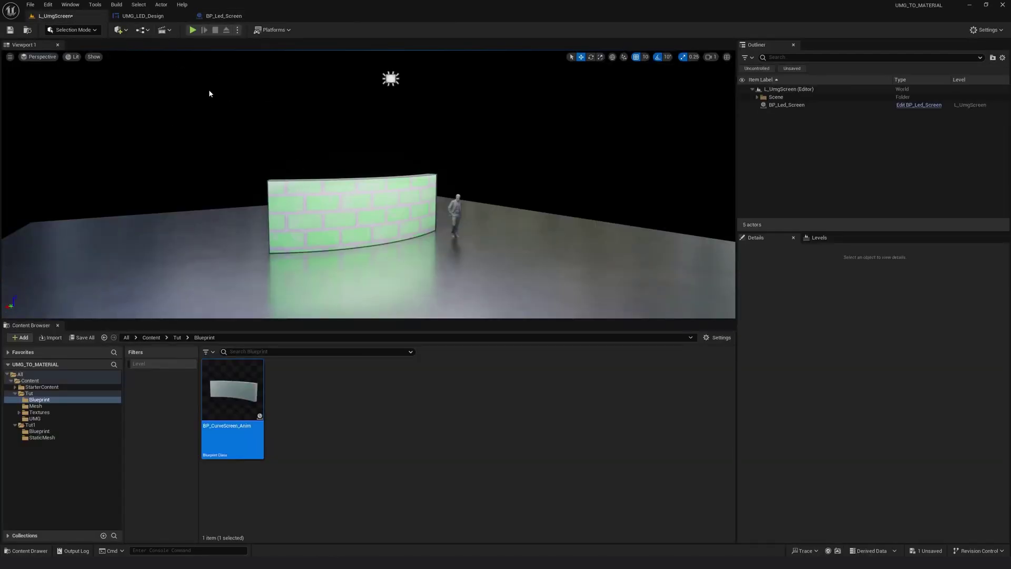
{"action": "key", "text": "alt+p"}
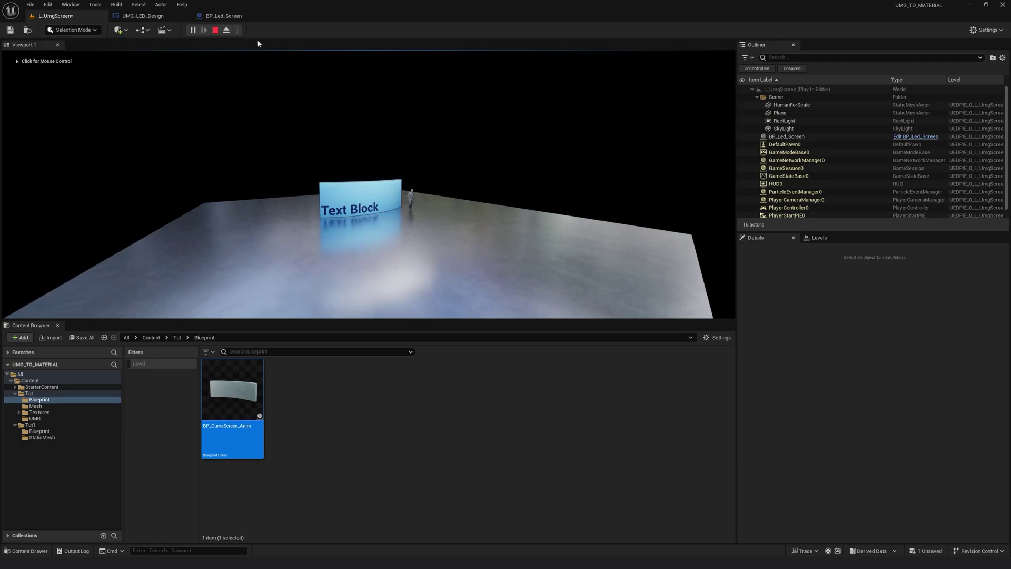
{"action": "key", "text": "Escape"}
Open the UMG_LED_Design widget blueprint from the Tut1 Blueprint folder.
{"action": "left_click", "coordinate": [39, 431]}
{"action": "left_click", "coordinate": [42, 437]}
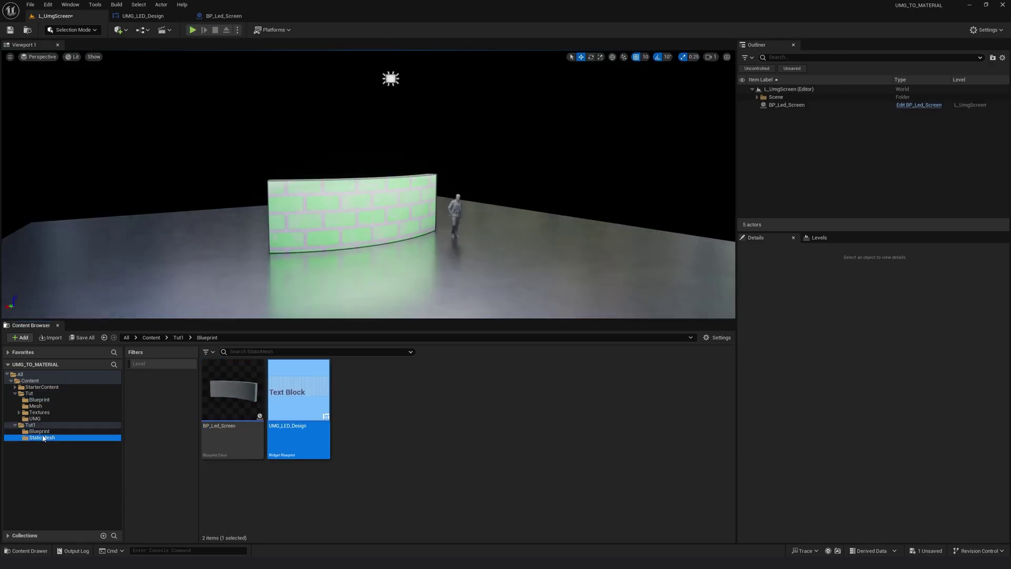
{"action": "left_click", "coordinate": [295, 389]}
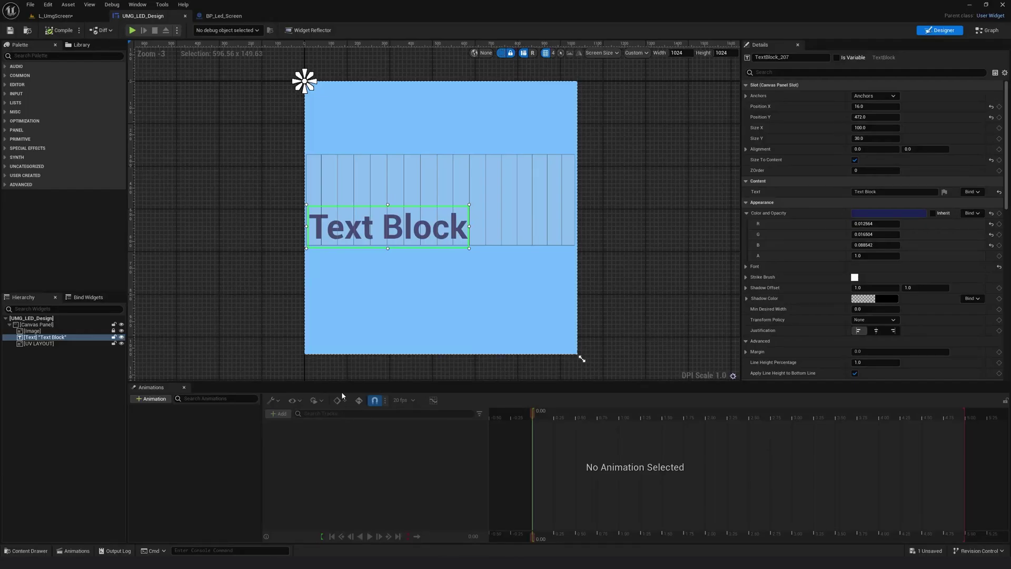
Examine the widget's Image, Text Block and UV LAYOUT elements, checking the visibility of the text and UV layout.
{"action": "left_click", "coordinate": [106, 330]}
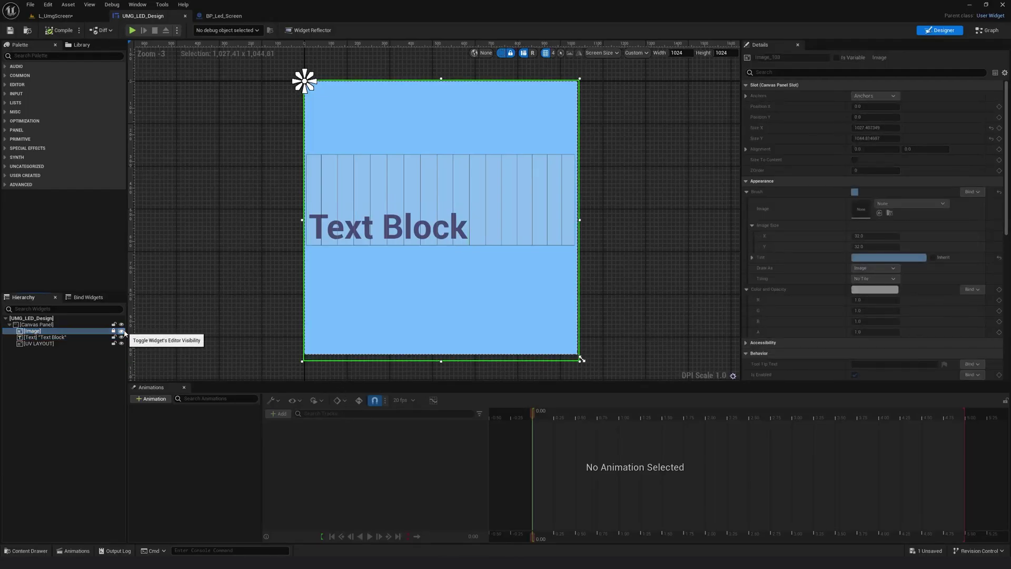
{"action": "left_click", "coordinate": [120, 338]}
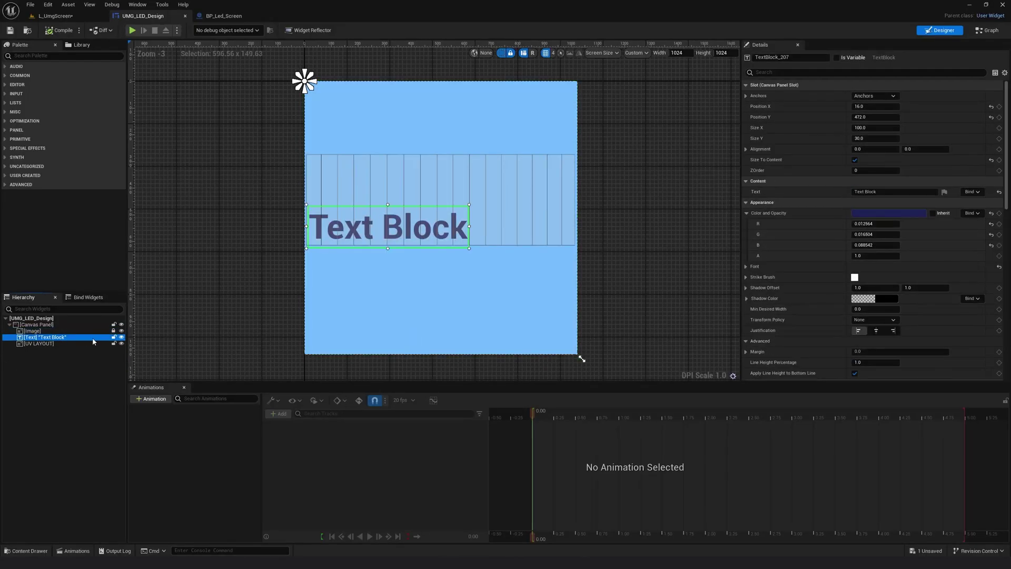
{"action": "left_click", "coordinate": [121, 338]}
{"action": "left_click", "coordinate": [121, 338]}
{"action": "left_click", "coordinate": [120, 343]}
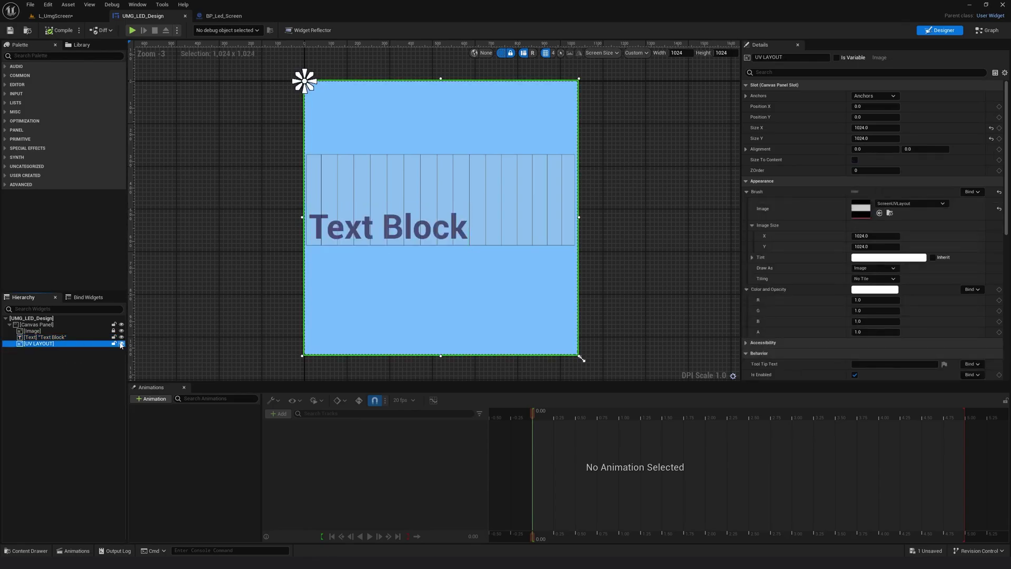
{"action": "left_click", "coordinate": [122, 343]}
{"action": "left_click", "coordinate": [122, 343]}
{"action": "left_click", "coordinate": [21, 383]}
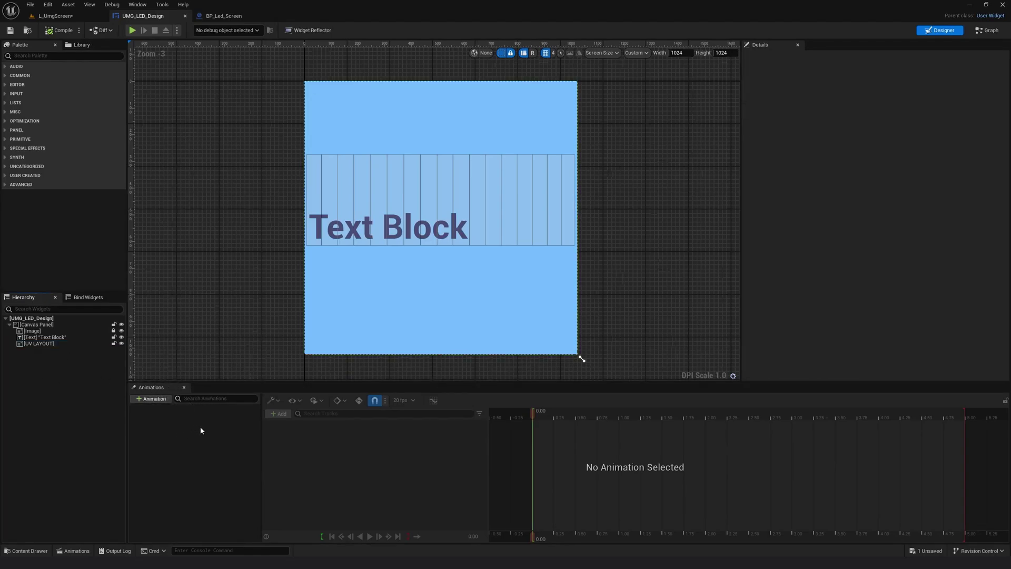
Create a new widget animation named TutAnim in UMG_LED_Design.
{"action": "left_click", "coordinate": [137, 4]}
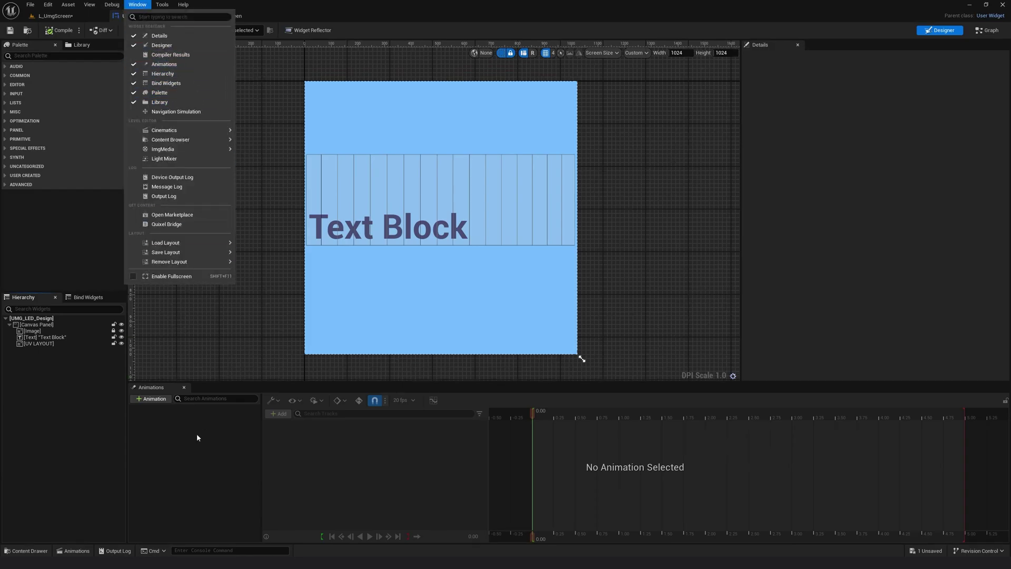
{"action": "left_click", "coordinate": [161, 64]}
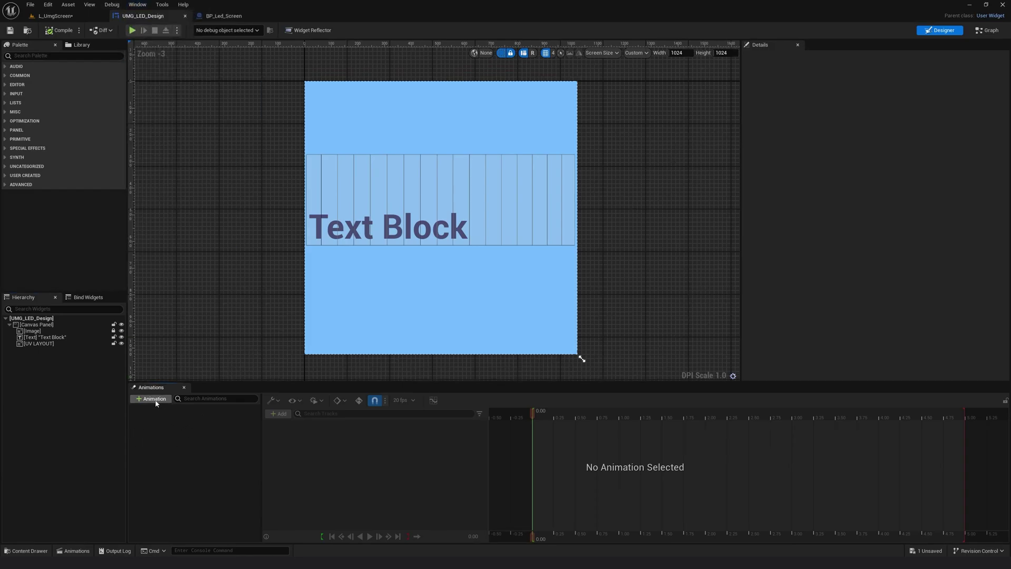
{"action": "left_click", "coordinate": [154, 399]}
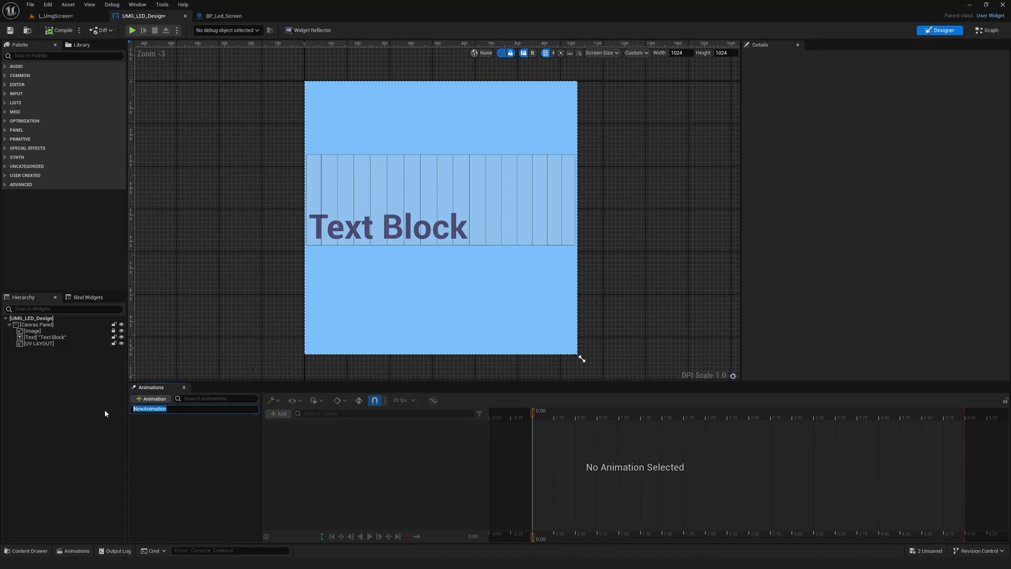
{"action": "type", "text": "TutAnim"}
{"action": "key", "text": "Return"}
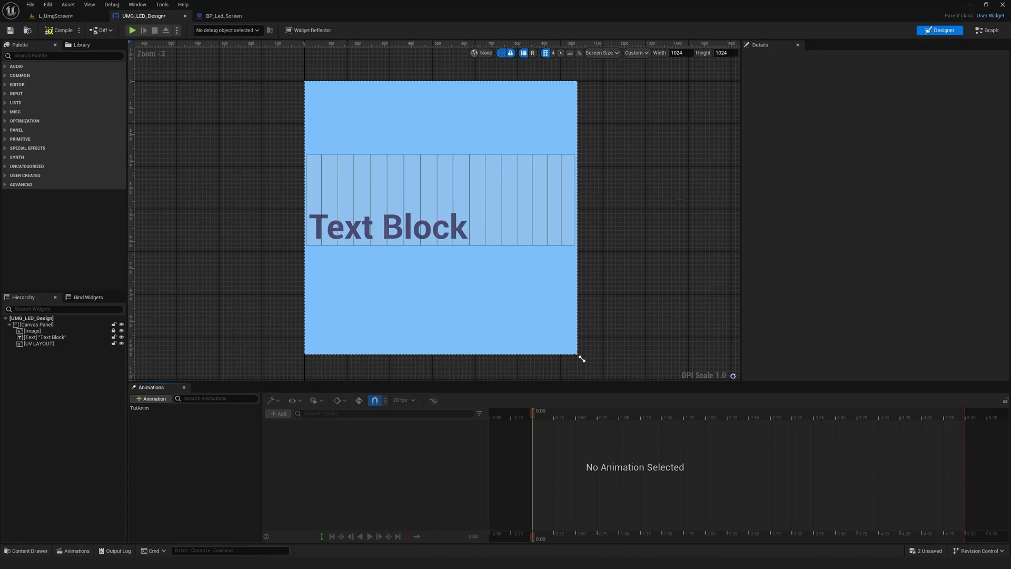
Select the TutAnim animation and set its display rate to 25 fps.
{"action": "left_click", "coordinate": [145, 408]}
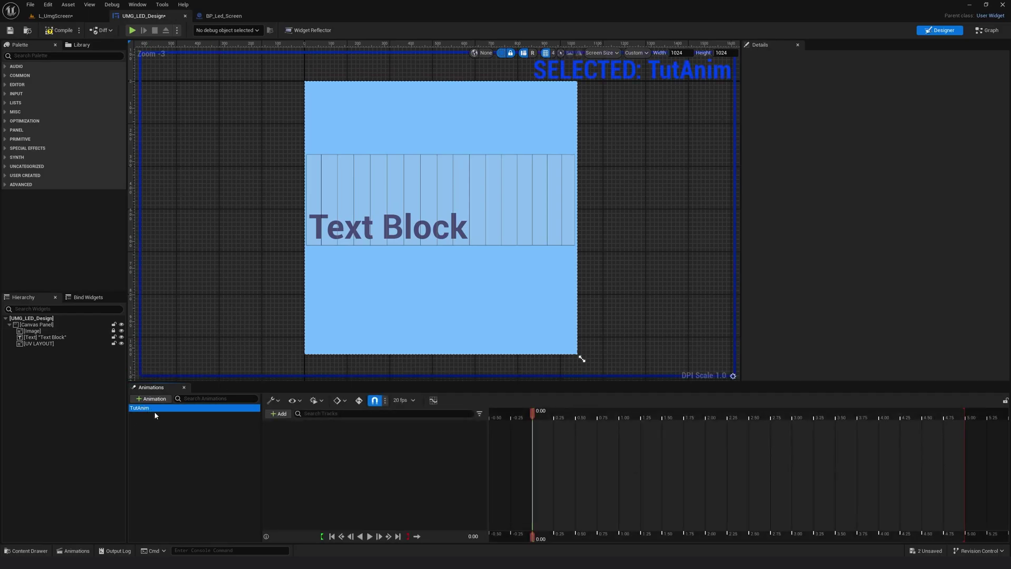
{"action": "left_click", "coordinate": [157, 425]}
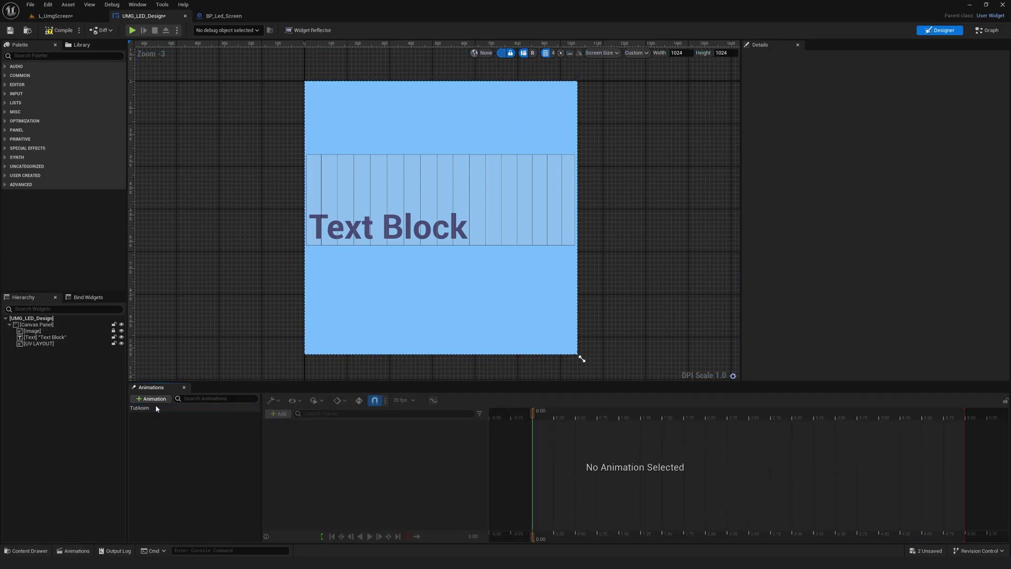
{"action": "left_click", "coordinate": [156, 407]}
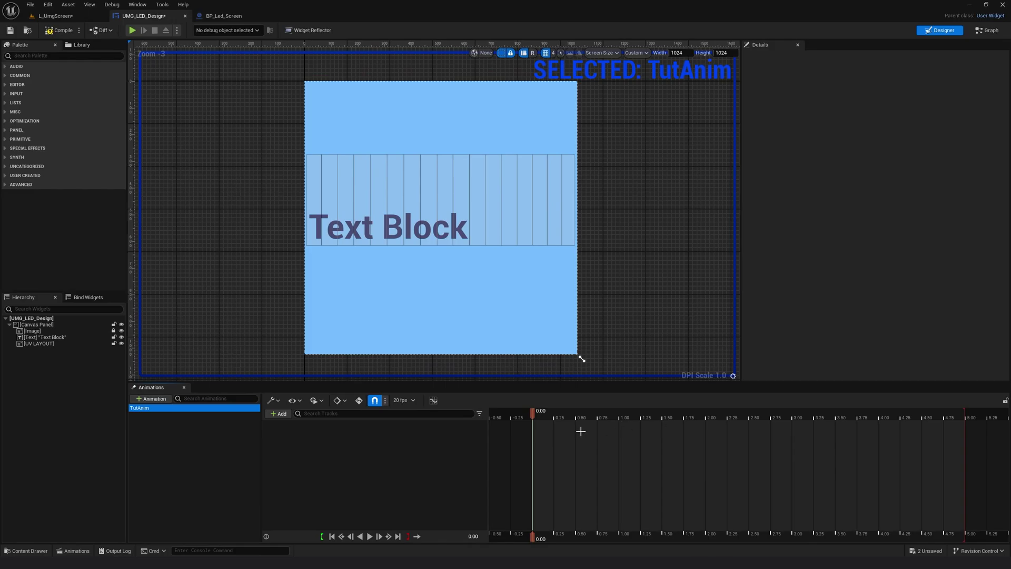
{"action": "left_click", "coordinate": [186, 440]}
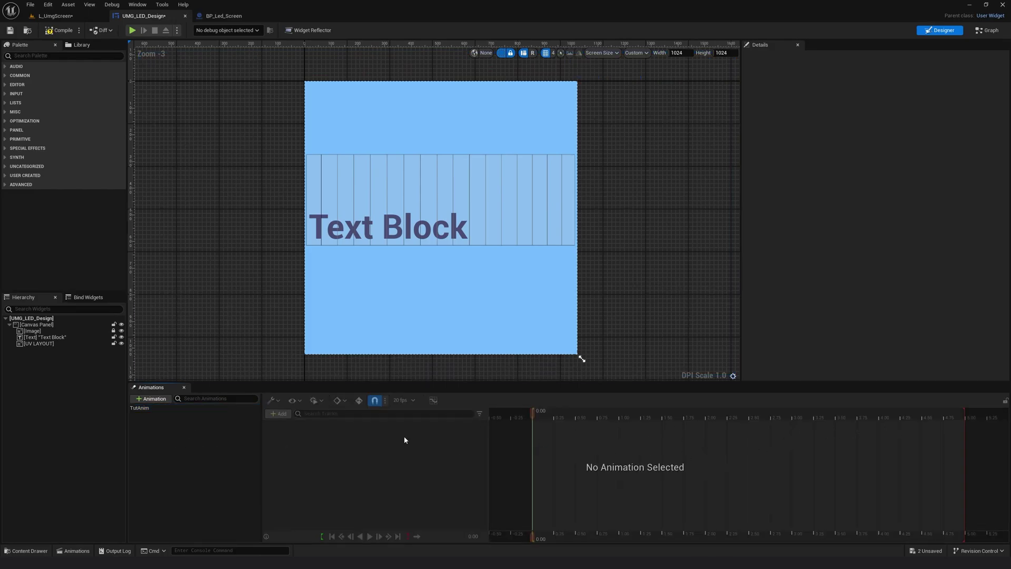
{"action": "left_click", "coordinate": [139, 407]}
{"action": "left_click", "coordinate": [403, 400]}
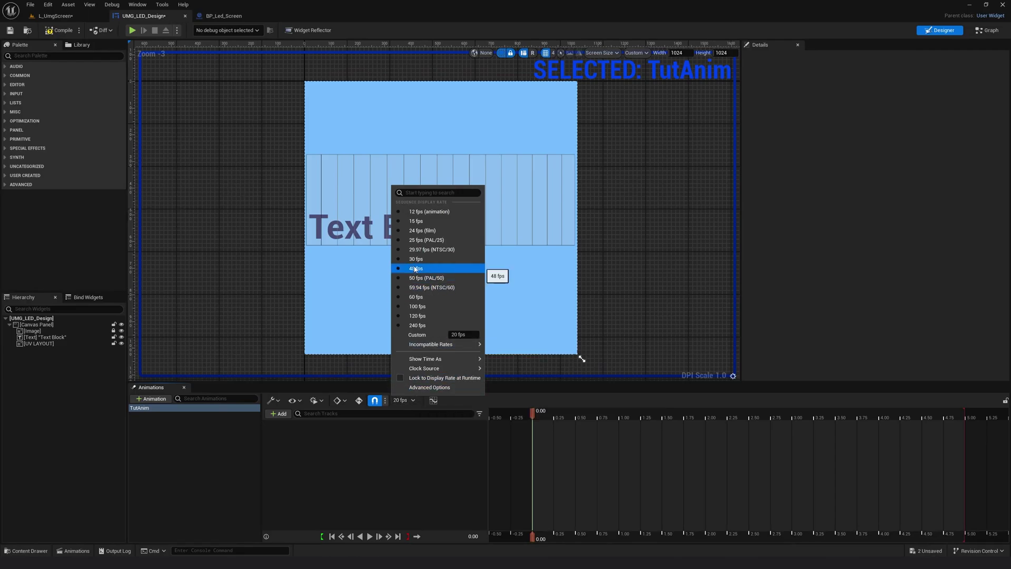
{"action": "left_click", "coordinate": [433, 242]}
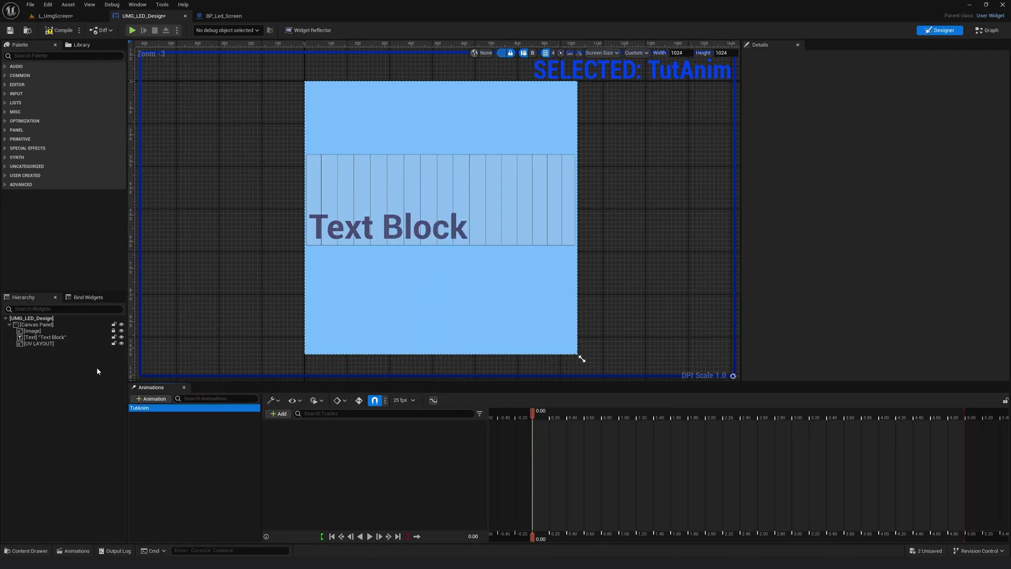
Add the Text Block to TutAnim with a Transform track and expand that track's channels.
{"action": "left_click", "coordinate": [31, 337]}
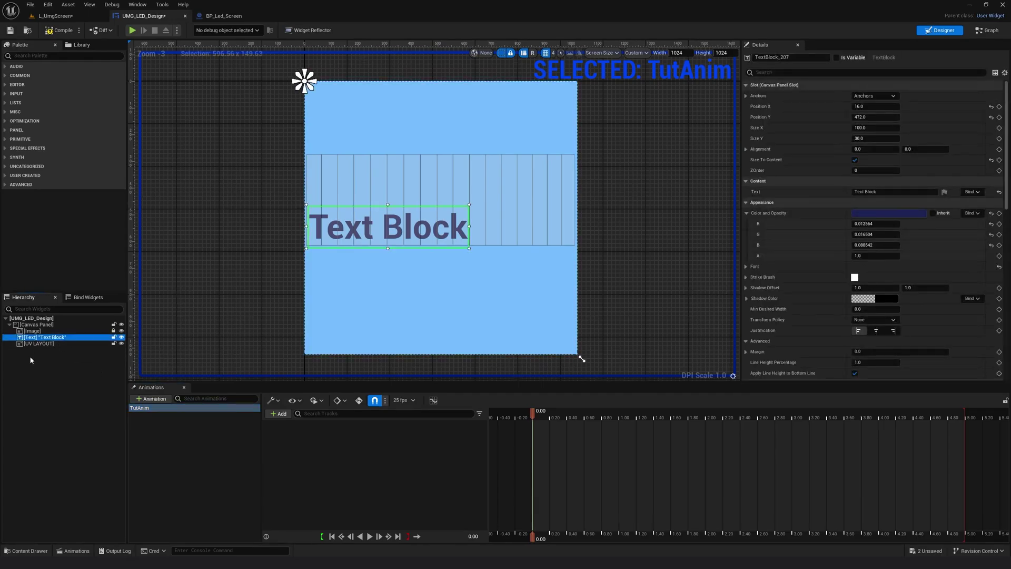
{"action": "left_click", "coordinate": [281, 414]}
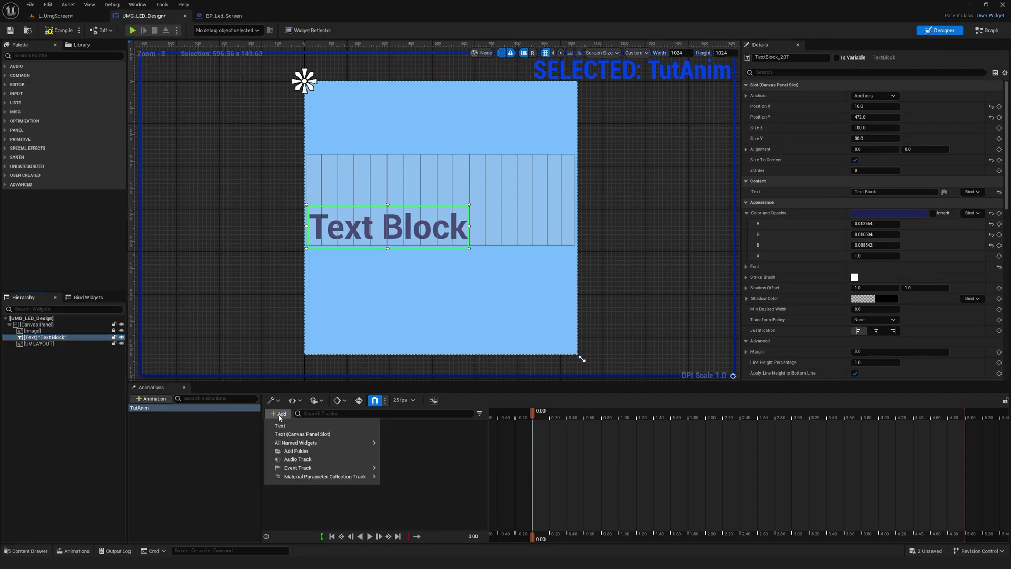
{"action": "left_click", "coordinate": [280, 426]}
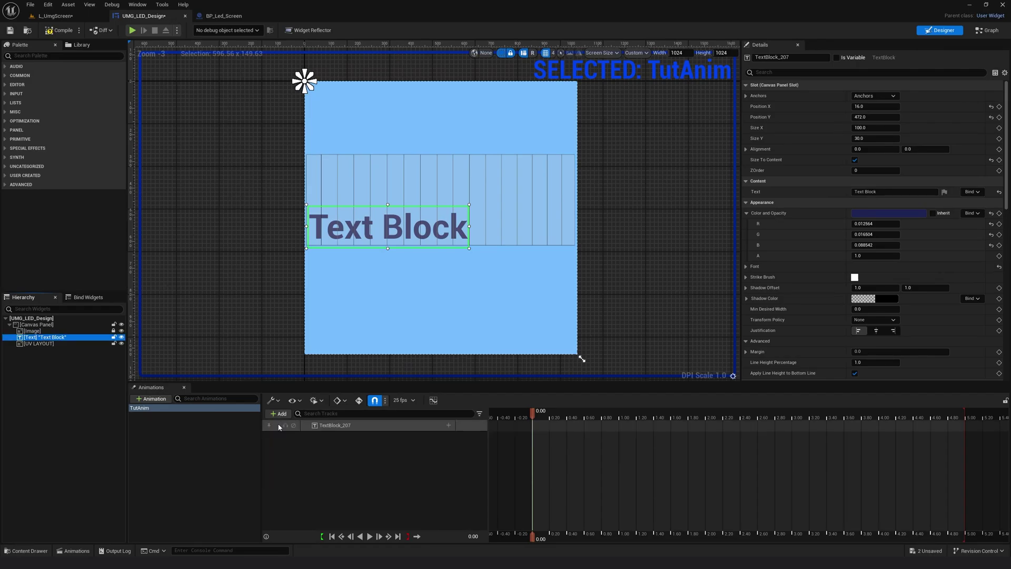
{"action": "left_click", "coordinate": [448, 426]}
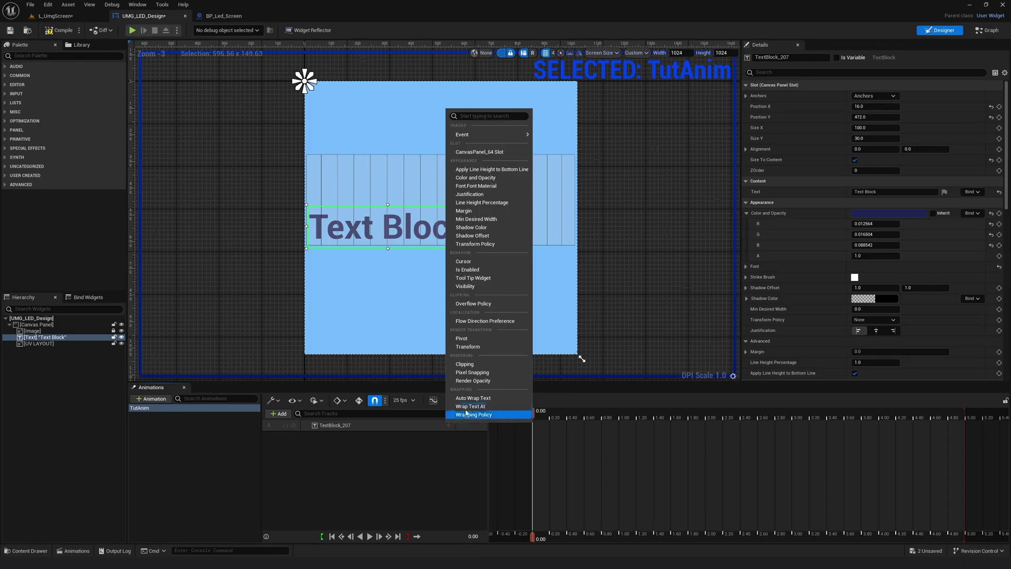
{"action": "left_click", "coordinate": [475, 348]}
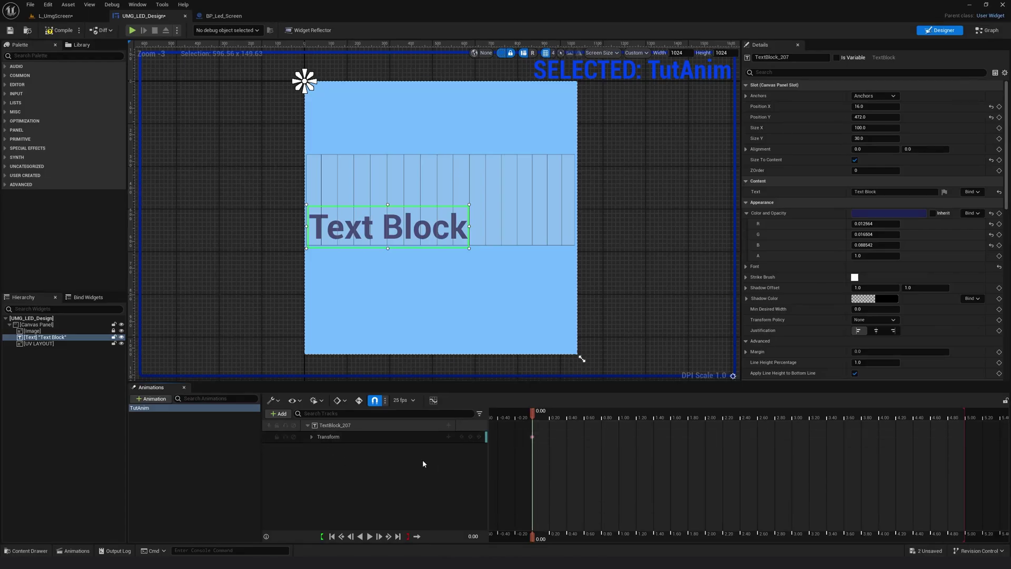
{"action": "left_click", "coordinate": [309, 437]}
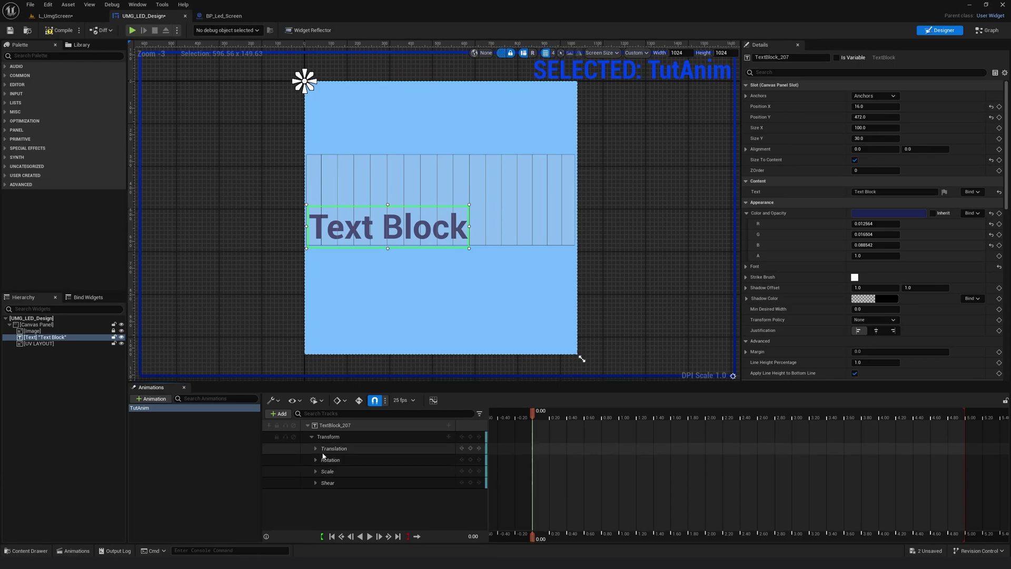
Expand the Text Block's Translation channels, keep X at 0, and add an X key at 2.00 seconds.
{"action": "left_click", "coordinate": [316, 448]}
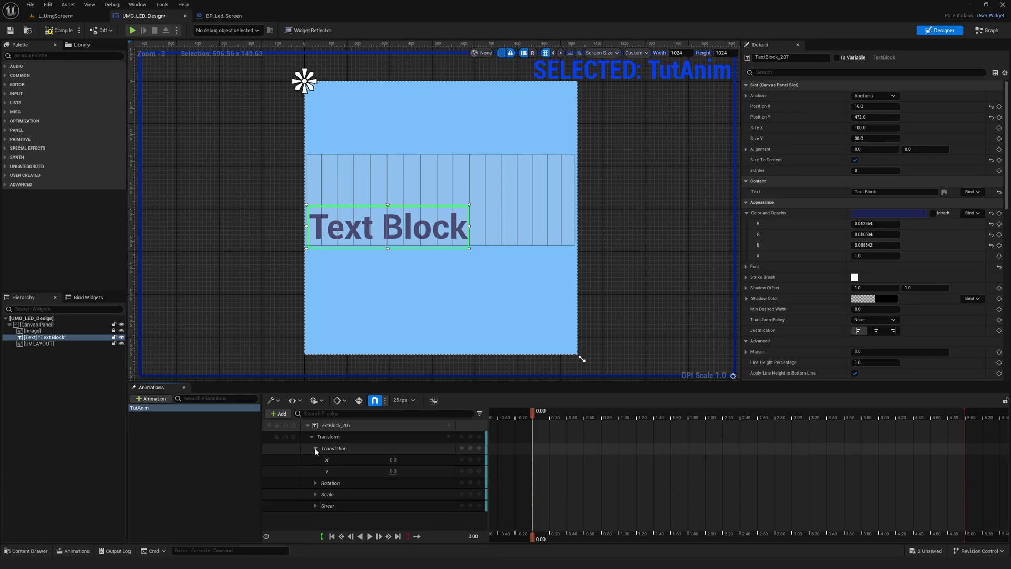
{"action": "mouse_move", "coordinate": [393, 459]}
{"action": "left_mouse_down"}
{"action": "mouse_move", "coordinate": [473, 459]}
{"action": "mouse_move", "coordinate": [395, 460]}
{"action": "left_mouse_up"}
{"action": "left_click", "coordinate": [395, 460]}
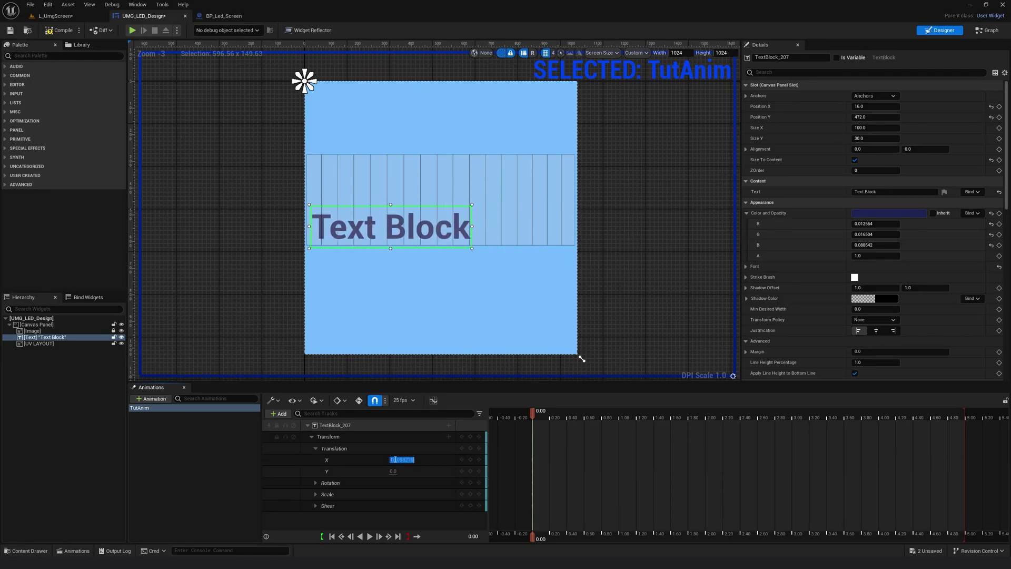
{"action": "type", "text": "0"}
{"action": "key", "text": "Return"}
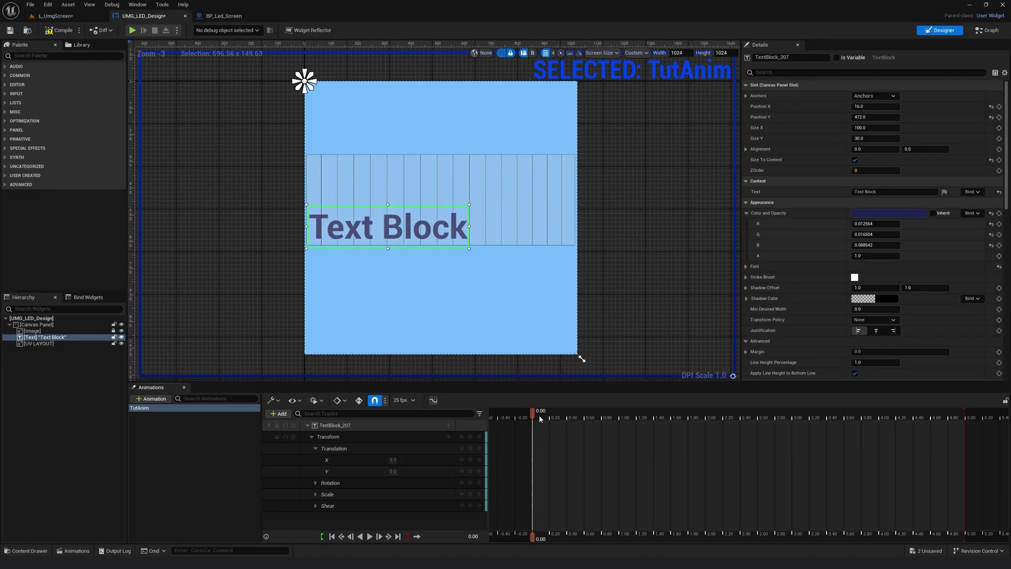
{"action": "left_click_drag", "start_coordinate": [536, 414], "coordinate": [703, 405]}
{"action": "left_click", "coordinate": [469, 460]}
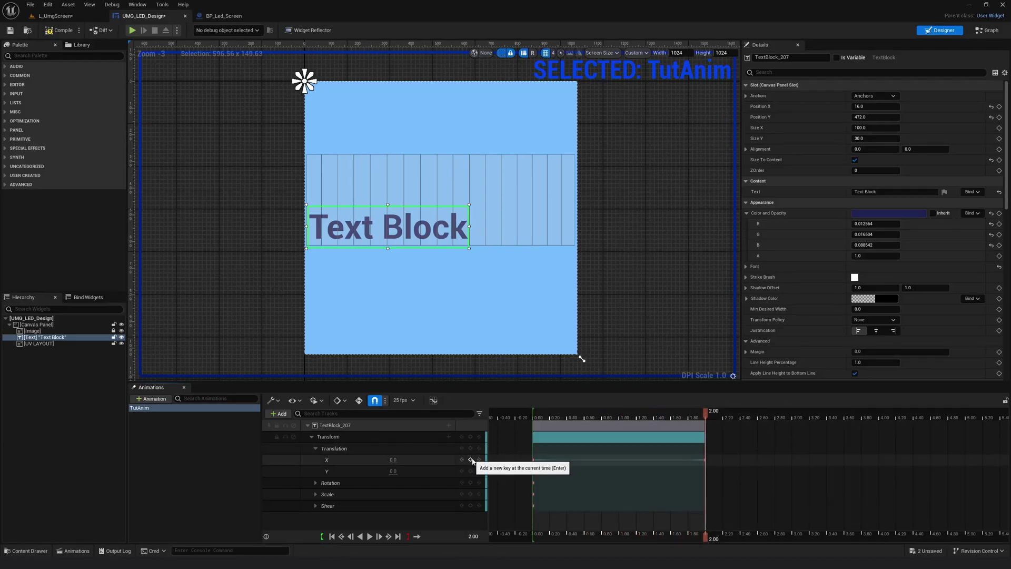
Return to the start of TutAnim at 0.00 and set the Text Block's X translation to -650.
{"action": "left_click_drag", "start_coordinate": [705, 415], "coordinate": [605, 411]}
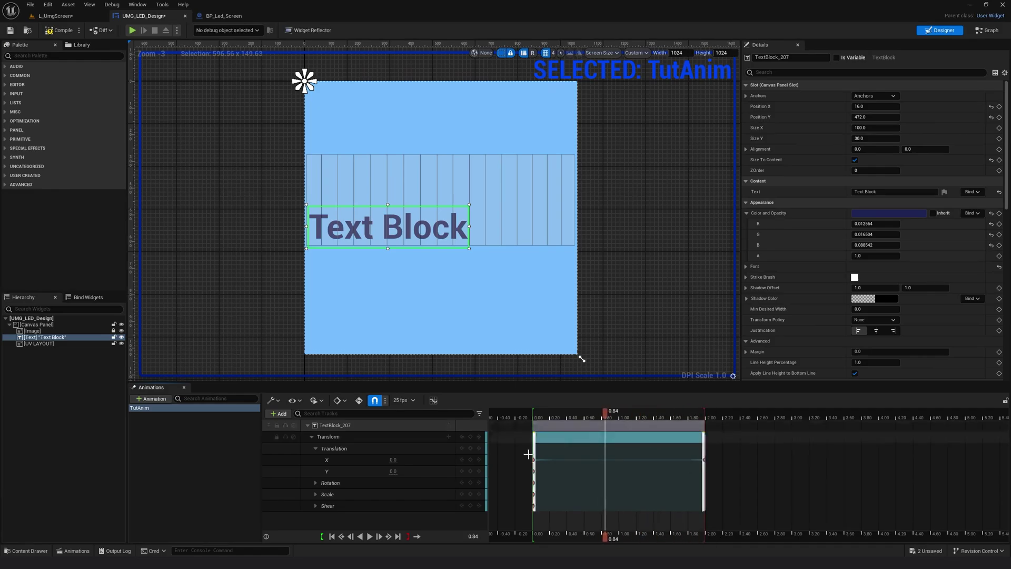
{"action": "left_click", "coordinate": [461, 460]}
{"action": "left_click_drag", "start_coordinate": [394, 460], "coordinate": [316, 459]}
{"action": "left_click", "coordinate": [410, 459]}
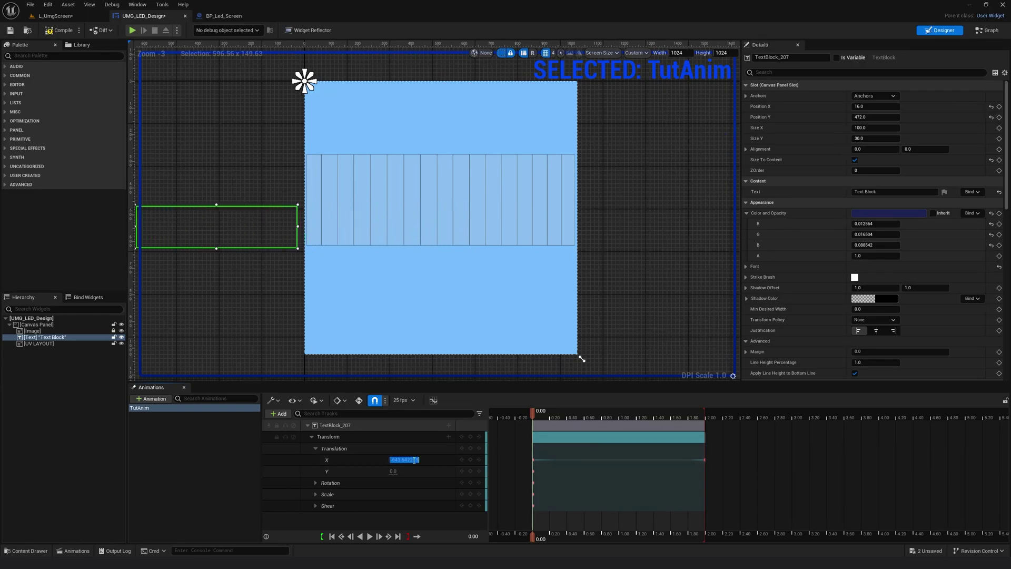
{"action": "type", "text": "-9"}
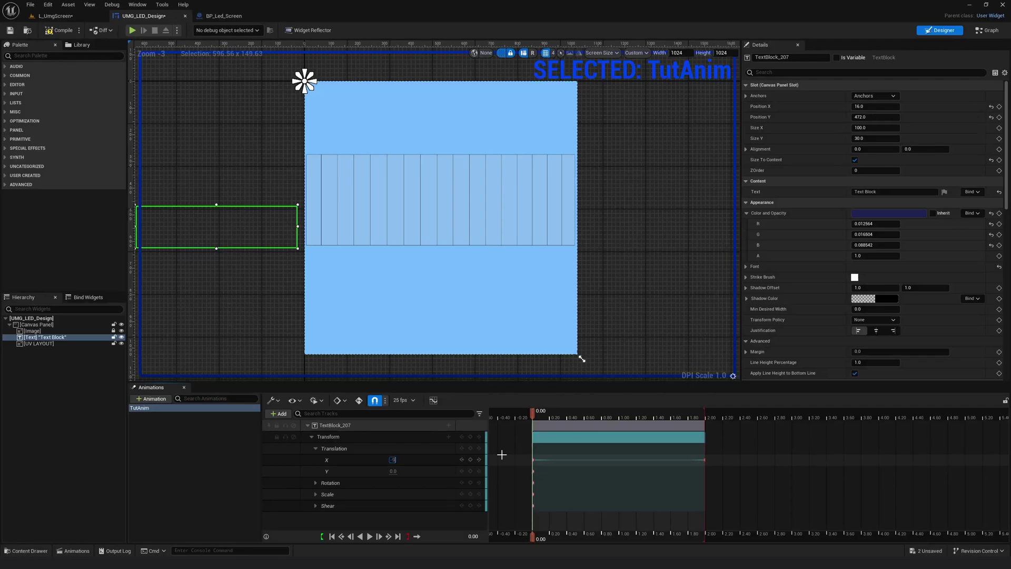
{"action": "key", "text": "Return"}
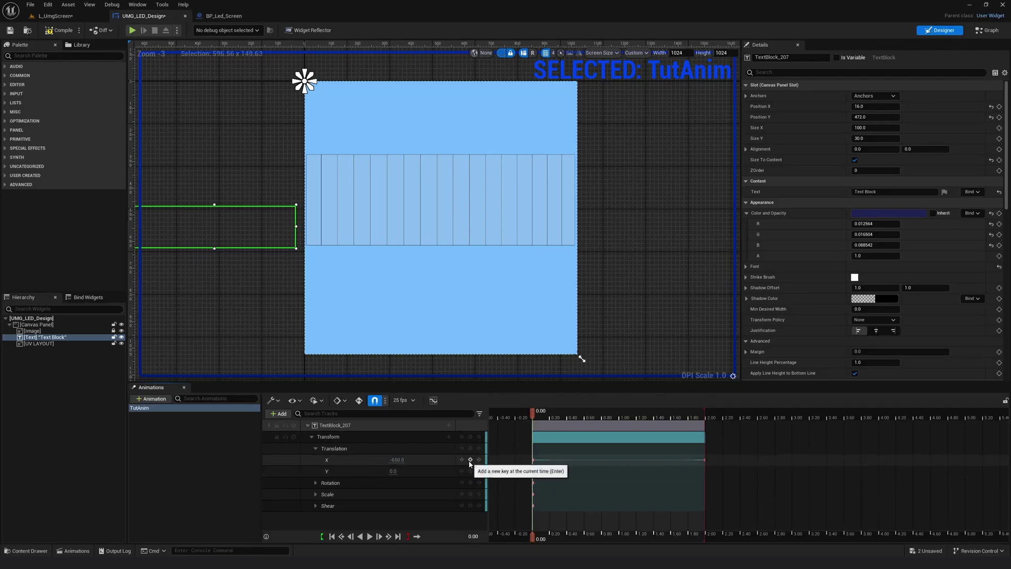
Scrub through TutAnim and play it to check the Text Block's horizontal movement.
{"action": "left_click_drag", "start_coordinate": [535, 414], "coordinate": [675, 411]}
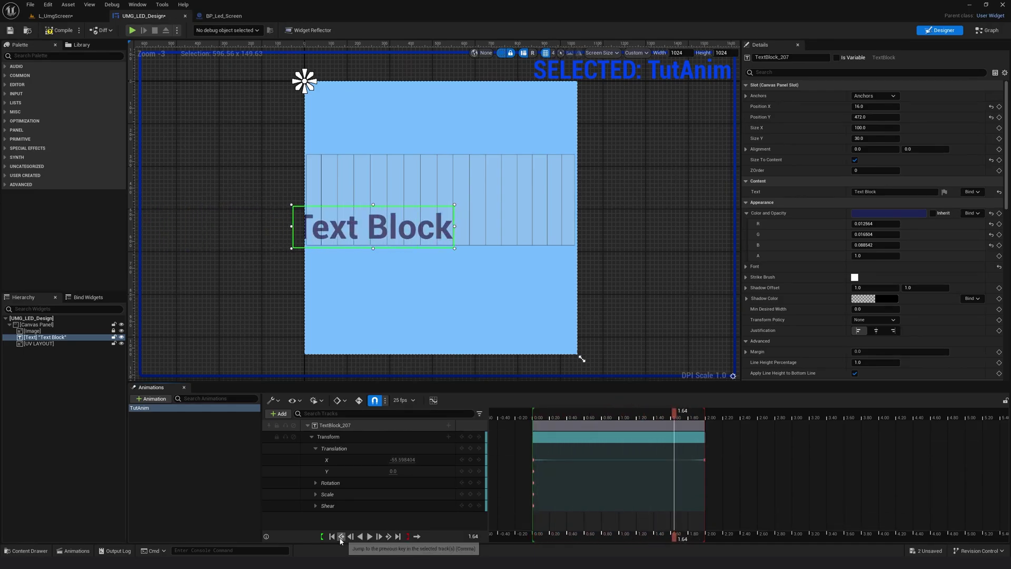
{"action": "left_click", "coordinate": [368, 536]}
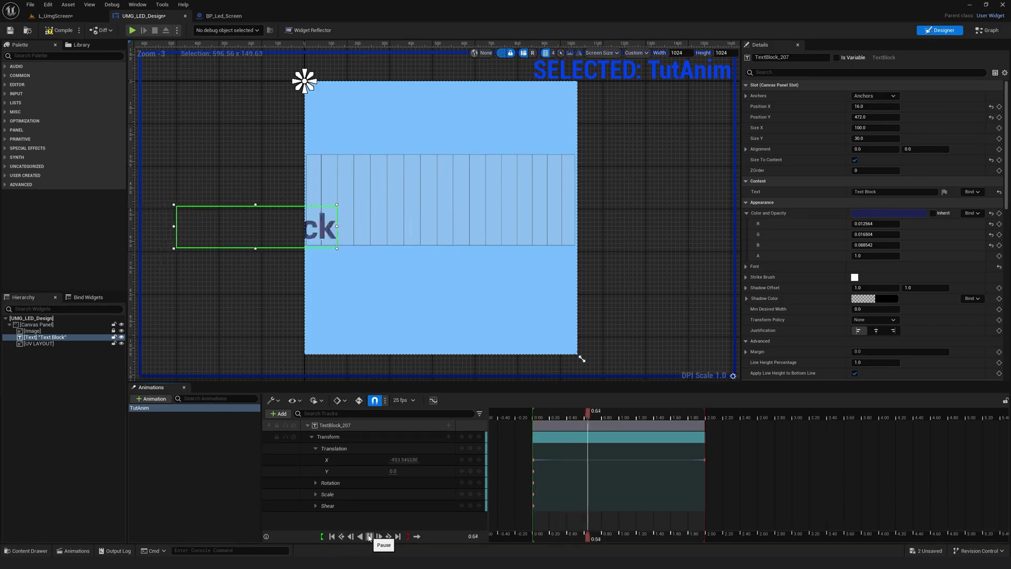
{"action": "left_click", "coordinate": [370, 536]}
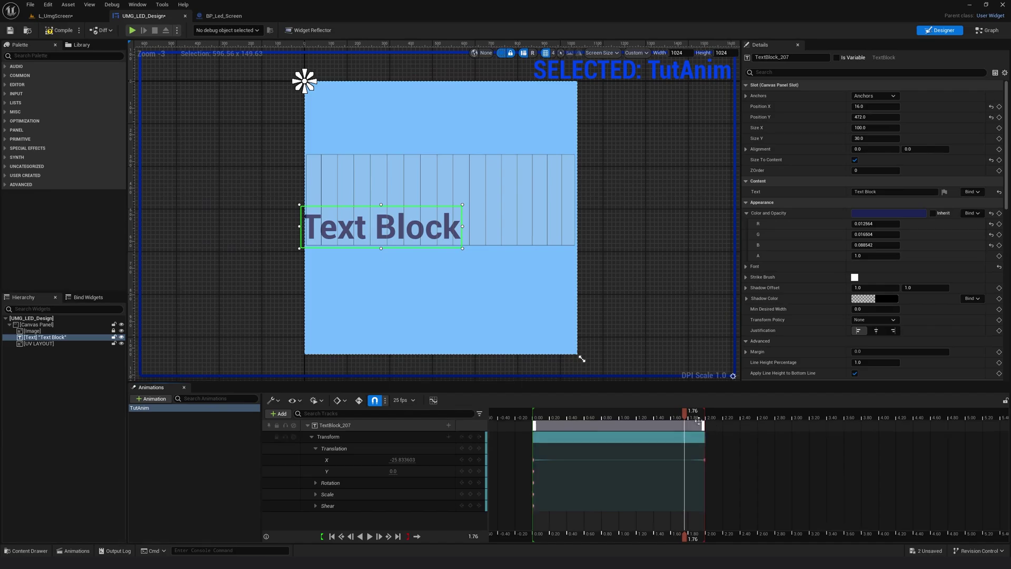
Shorten the Text Block's animation section and the playback range to about 1.10 seconds, and play the animation back.
{"action": "left_click_drag", "start_coordinate": [703, 426], "coordinate": [627, 425]}
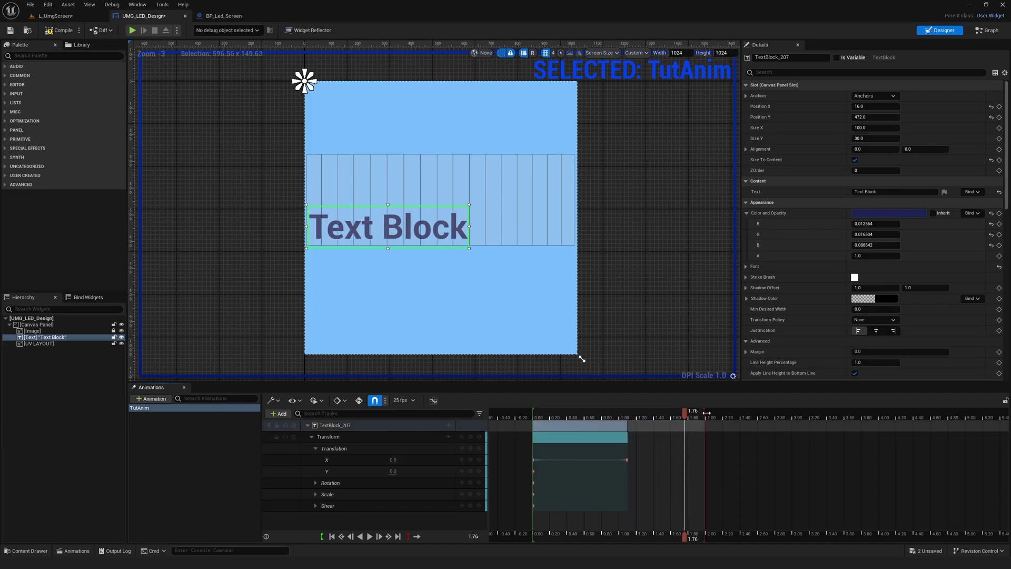
{"action": "left_click_drag", "start_coordinate": [706, 413], "coordinate": [642, 422]}
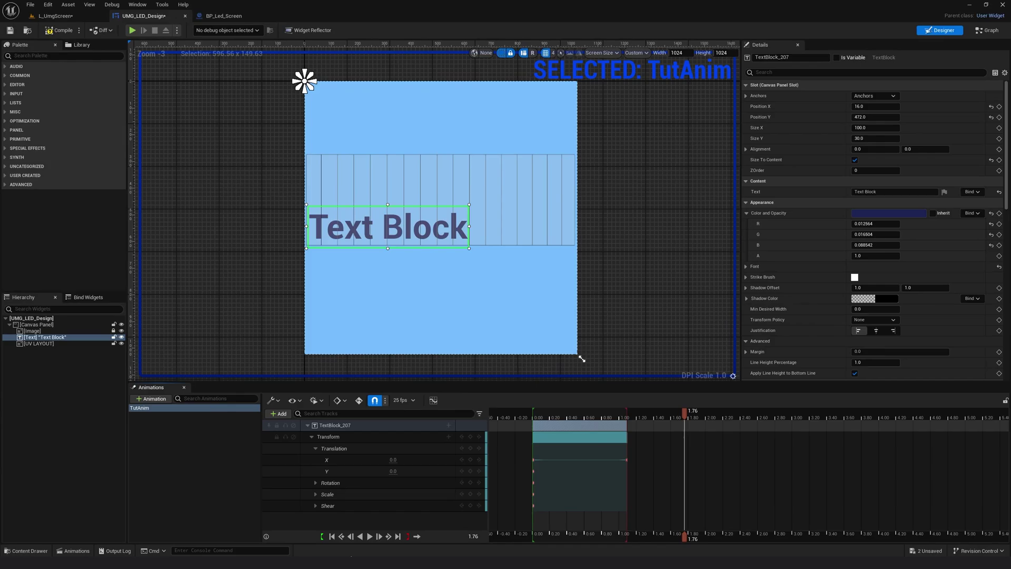
{"action": "left_click", "coordinate": [369, 536]}
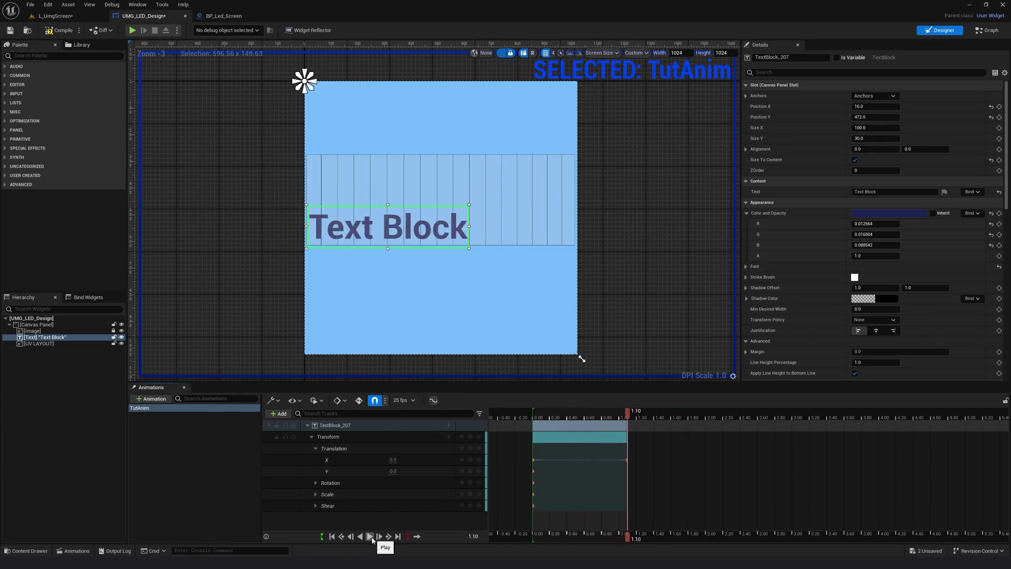
{"action": "left_click", "coordinate": [370, 536]}
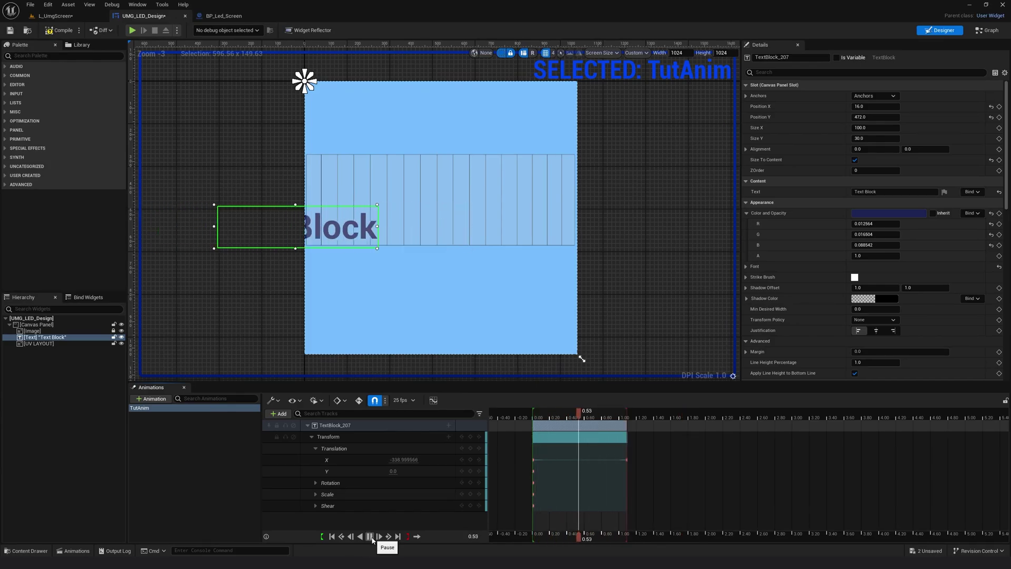
{"action": "left_click_drag", "start_coordinate": [604, 410], "coordinate": [565, 421]}
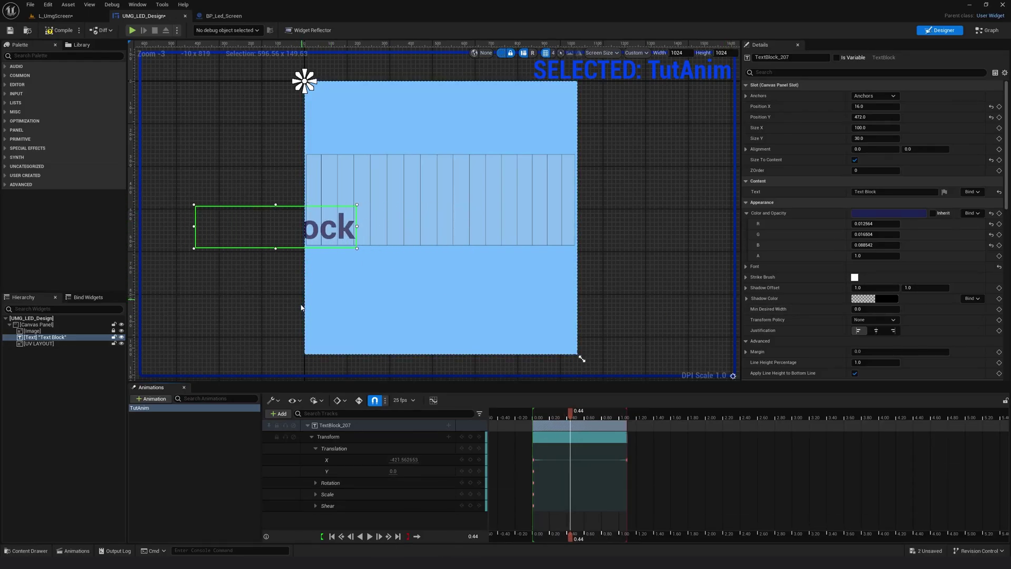
Set the Canvas Panel's clipping to Inherit and inspect how the text draws beyond the canvas edge.
{"action": "left_click", "coordinate": [37, 325]}
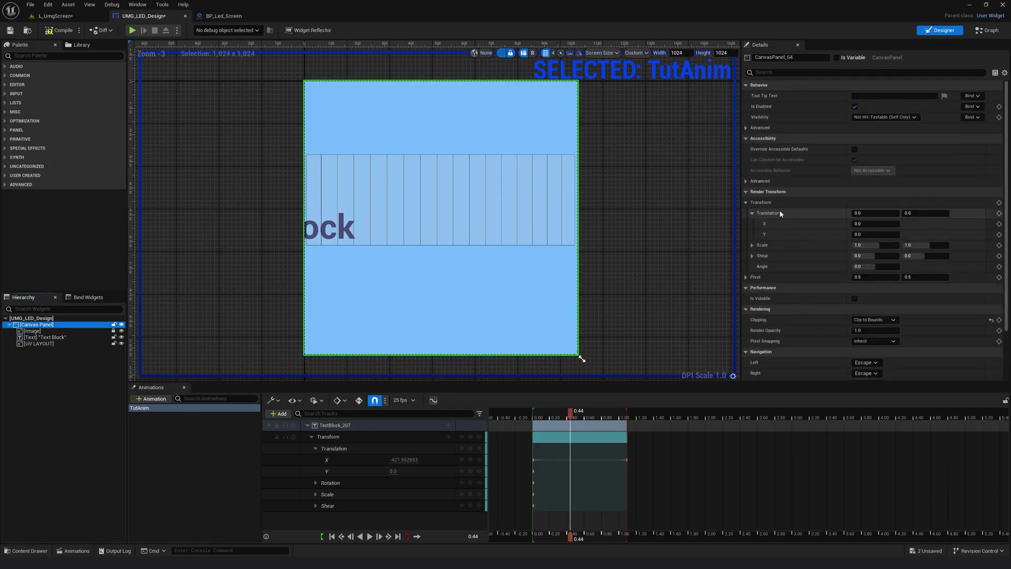
{"action": "scroll", "coordinate": [782, 214], "scroll_direction": "down", "scroll_amount": 3}
{"action": "left_click", "coordinate": [872, 257]}
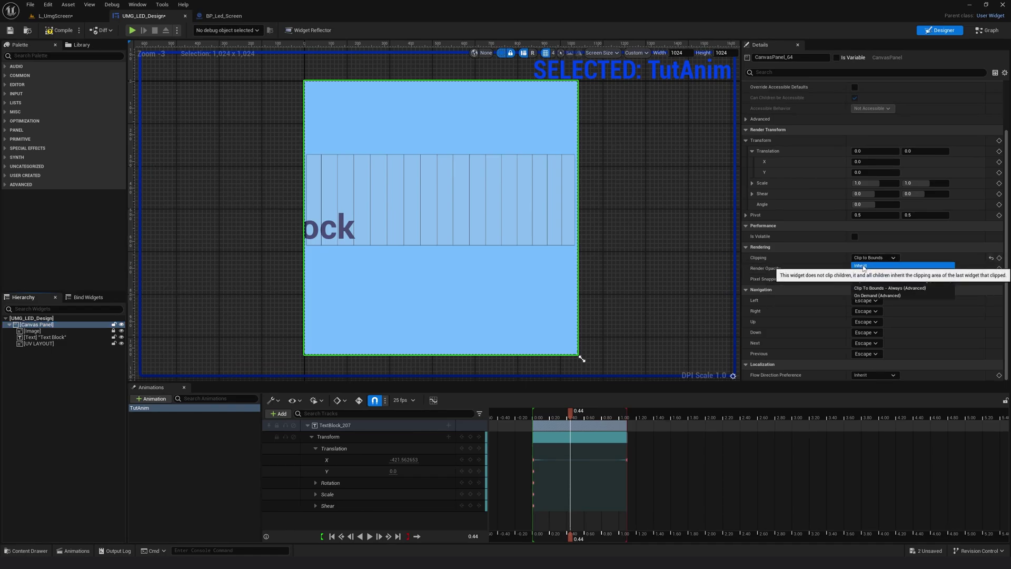
{"action": "left_click", "coordinate": [863, 267]}
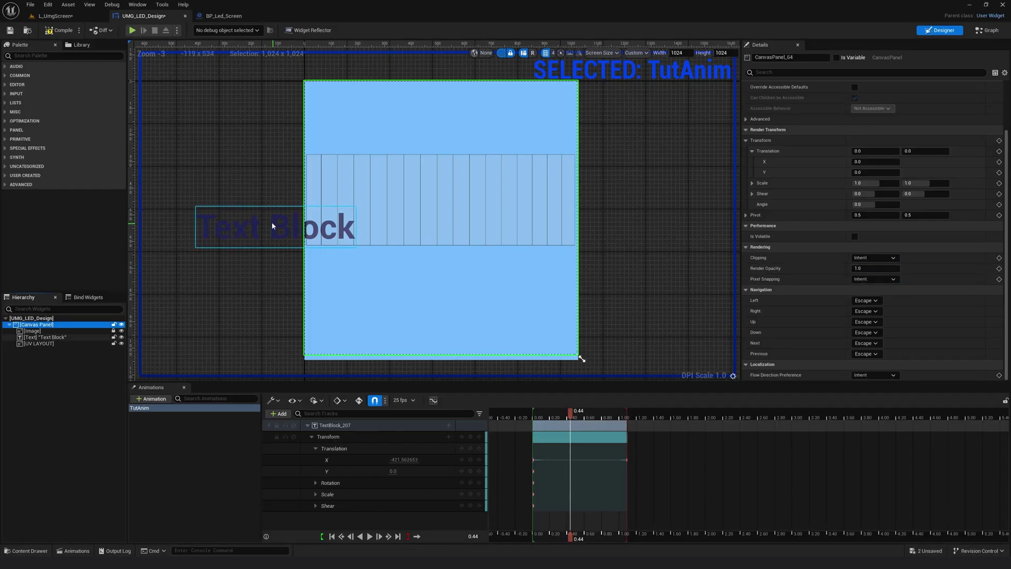
{"action": "scroll", "coordinate": [274, 227], "scroll_direction": "up", "scroll_amount": 3}
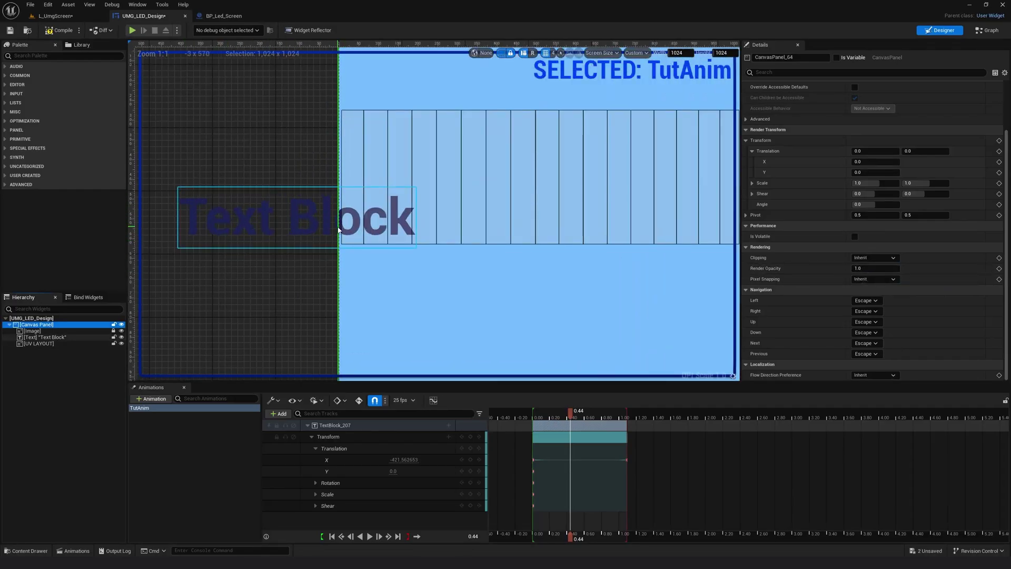
{"action": "scroll", "coordinate": [337, 231], "scroll_direction": "down", "scroll_amount": 4}
Set the Canvas Panel's clipping to Clip to Bounds.
{"action": "double_click", "coordinate": [53, 327]}
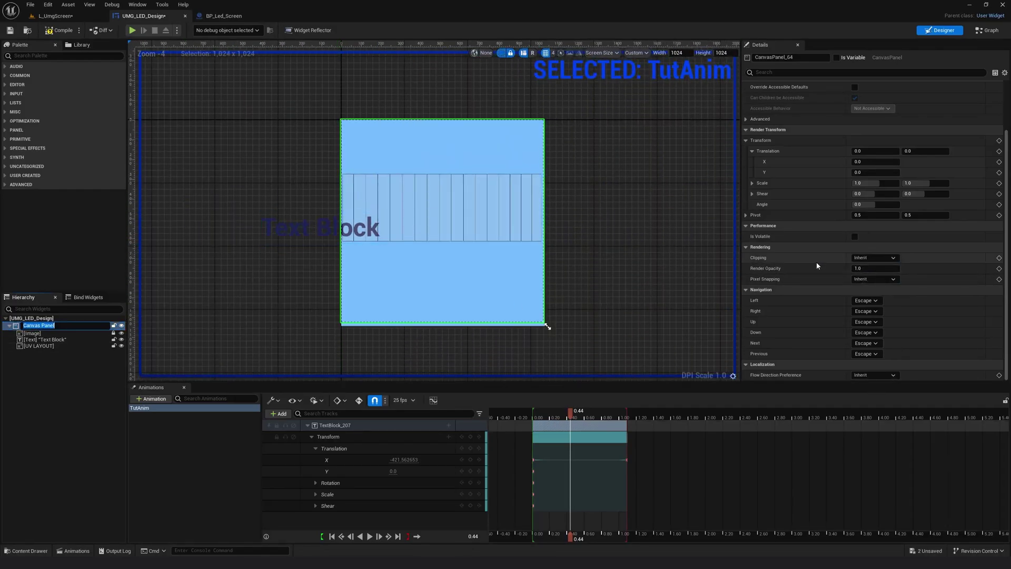
{"action": "scroll", "coordinate": [843, 262], "scroll_direction": "up", "scroll_amount": 5}
{"action": "scroll", "coordinate": [772, 295], "scroll_direction": "down", "scroll_amount": 3}
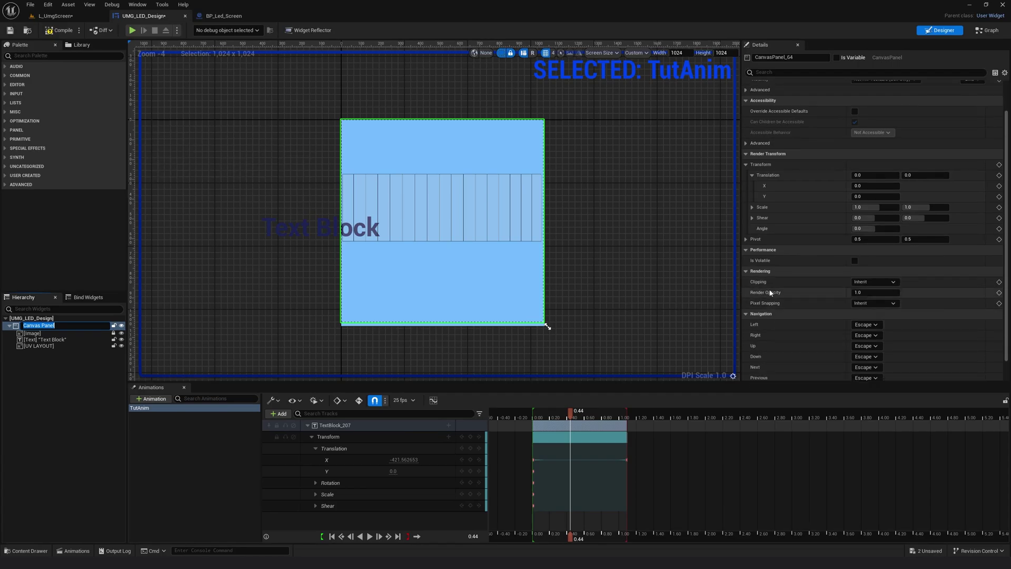
{"action": "left_click", "coordinate": [866, 282]}
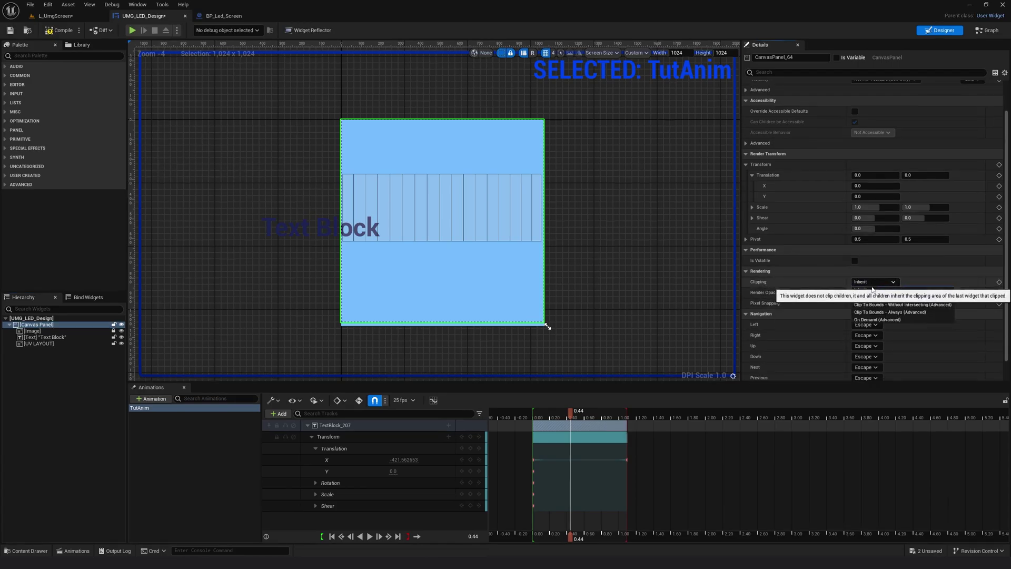
{"action": "left_click", "coordinate": [867, 296]}
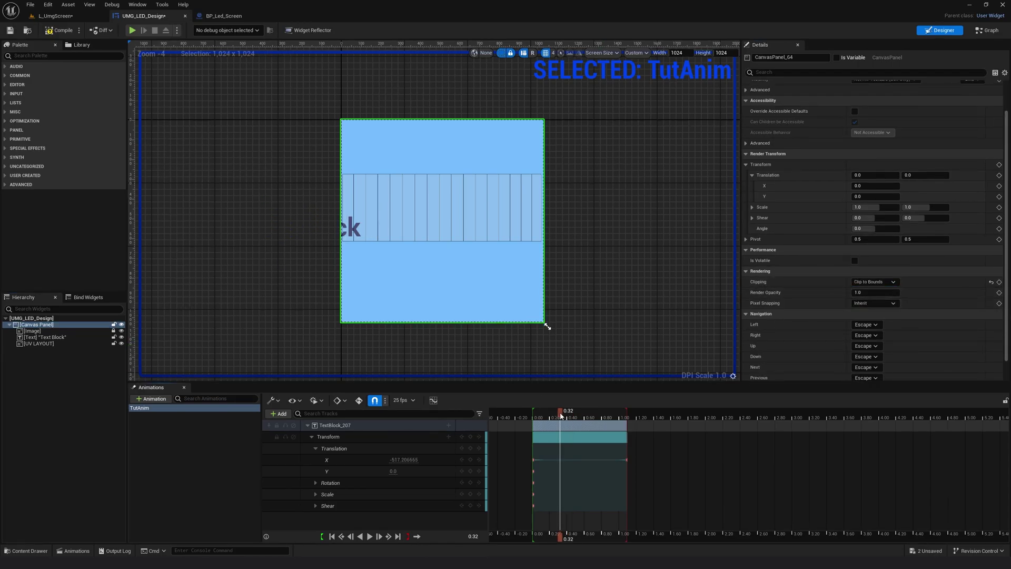
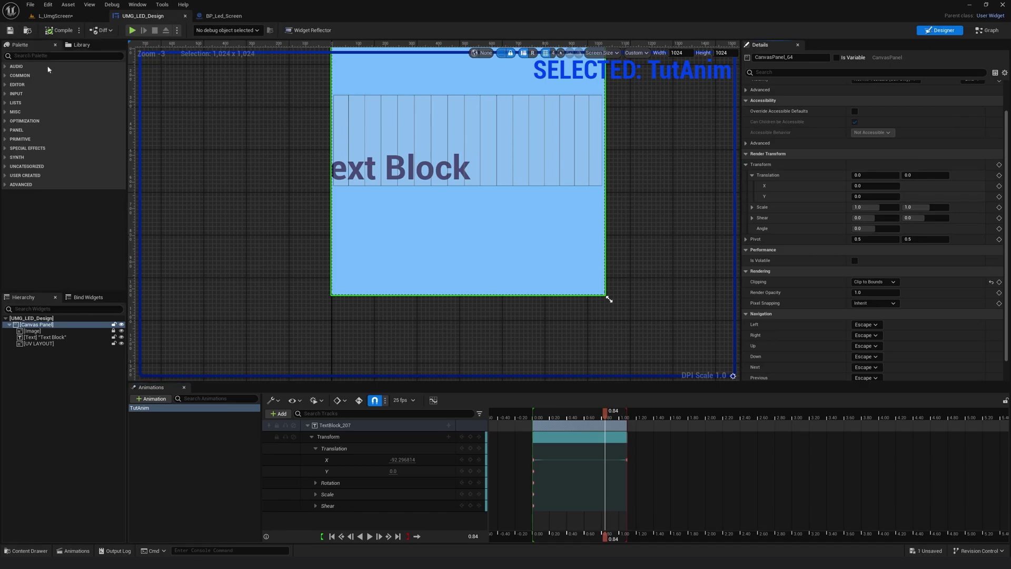
Look at the curved LED screen in the L_UmgScreen level and return to TutAnim in UMG_LED_Design.
{"action": "scroll", "coordinate": [437, 294], "scroll_direction": "down", "scroll_amount": 2}
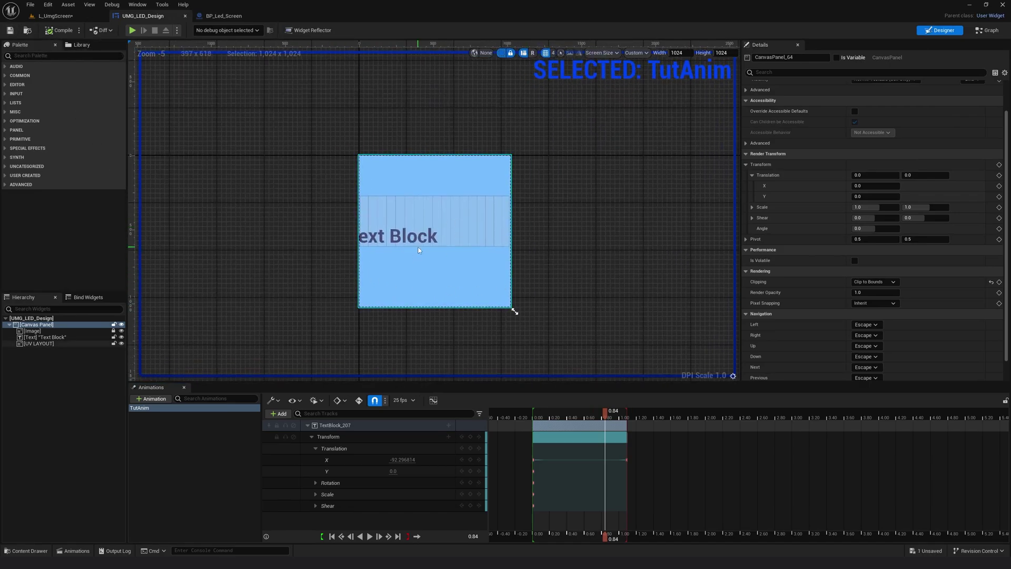
{"action": "left_click", "coordinate": [56, 16]}
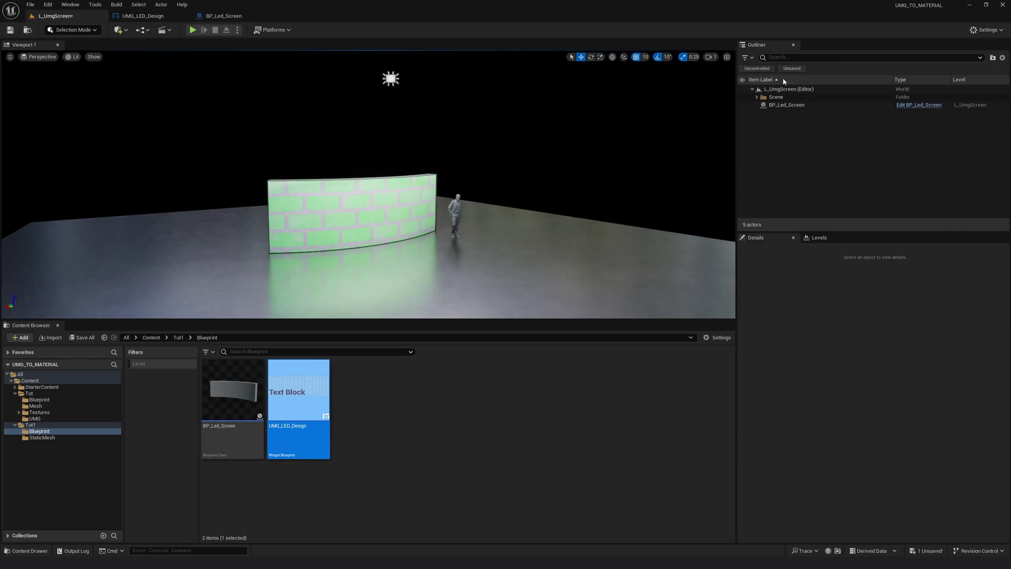
{"action": "left_click", "coordinate": [142, 16]}
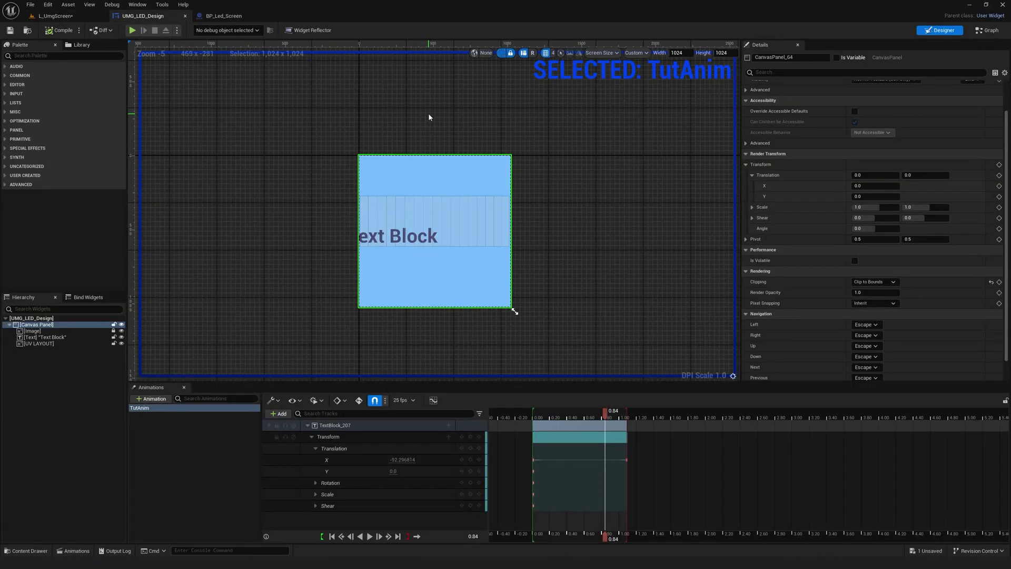
{"action": "left_click", "coordinate": [591, 411]}
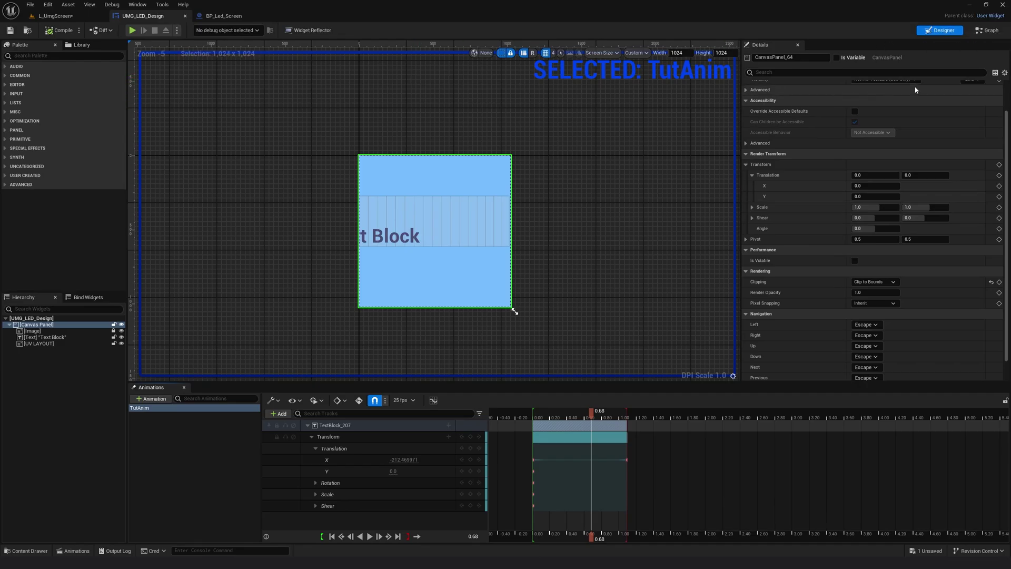
Open the UMG_LED_Design event graph and add a Get node for the TutAnim animation variable.
{"action": "left_click", "coordinate": [984, 30]}
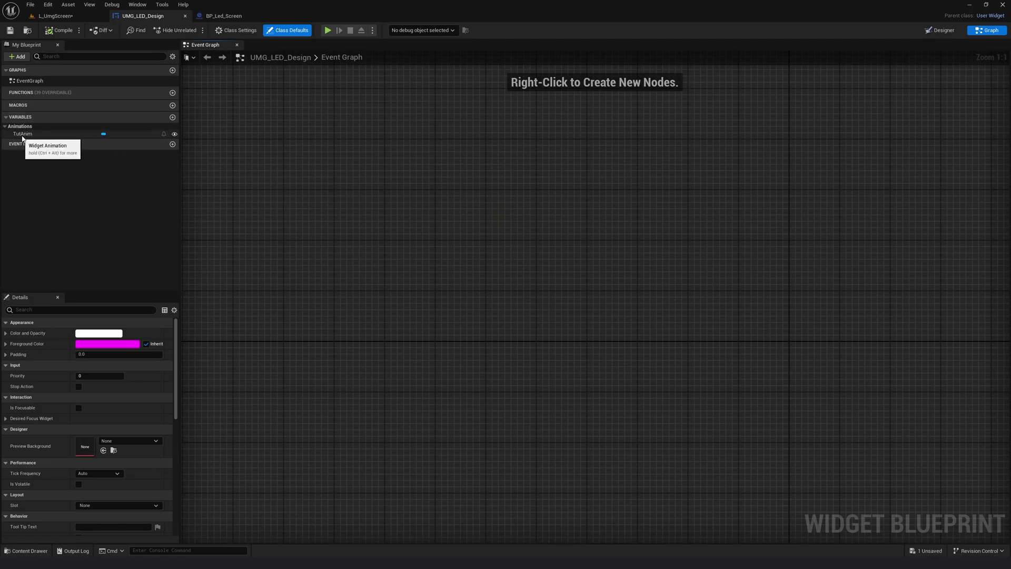
{"action": "left_click", "coordinate": [955, 30]}
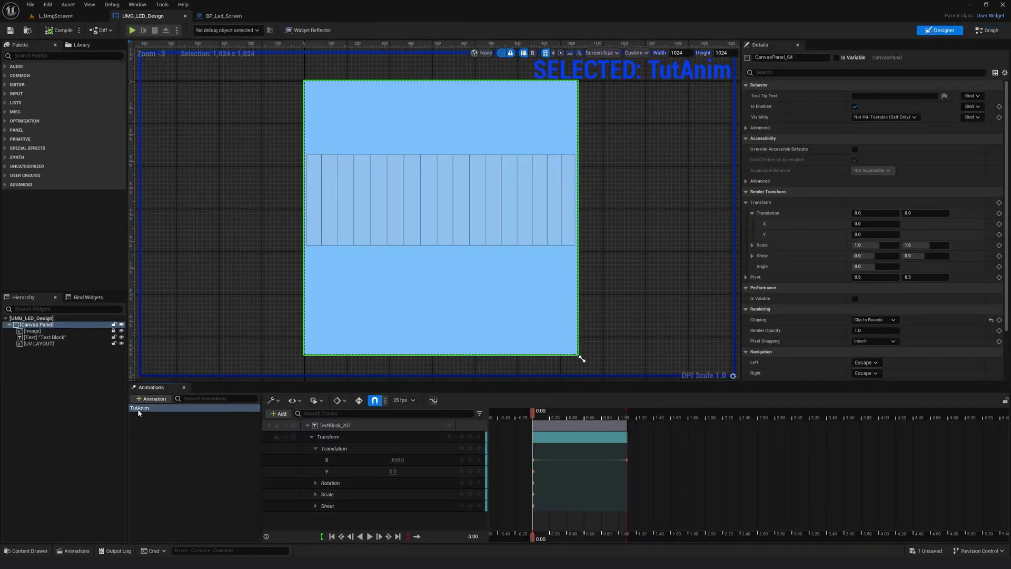
{"action": "left_click", "coordinate": [989, 30]}
{"action": "left_click_drag", "start_coordinate": [21, 135], "coordinate": [400, 289]}
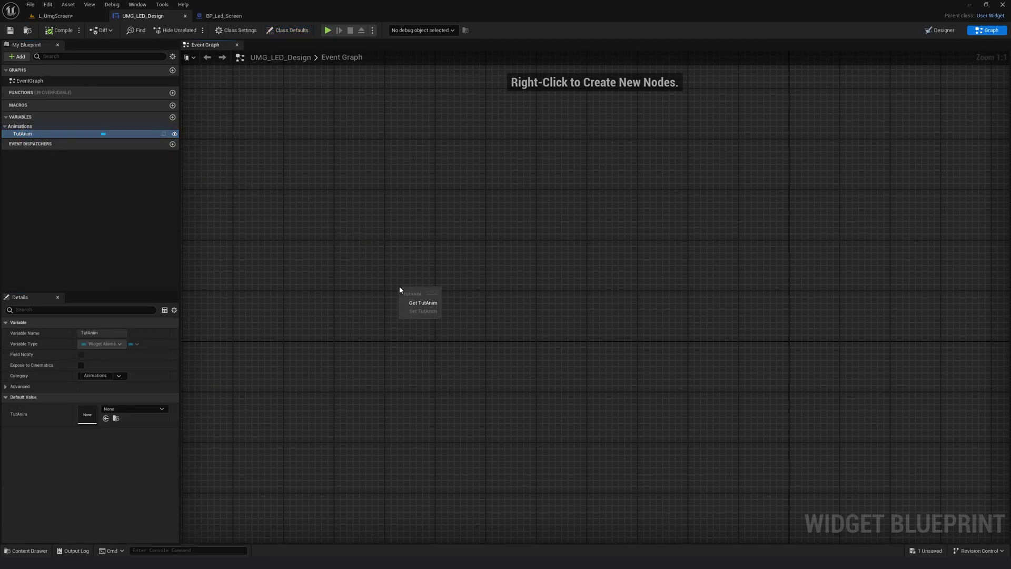
{"action": "left_click", "coordinate": [422, 305]}
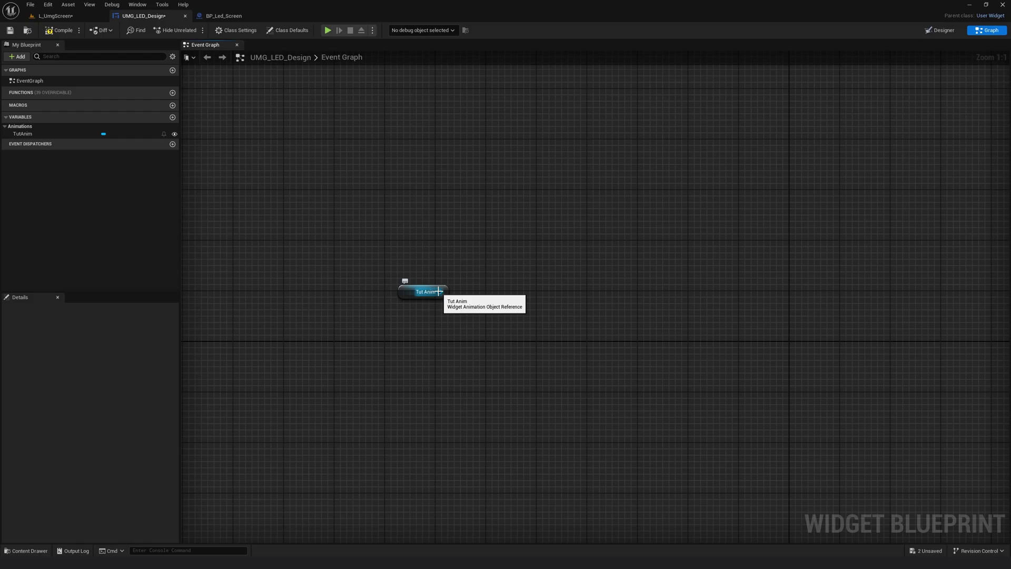
Add a Play Animation node fed by the Tut Anim variable through its In Animation input.
{"action": "scroll", "coordinate": [385, 325], "scroll_direction": "up", "scroll_amount": 2}
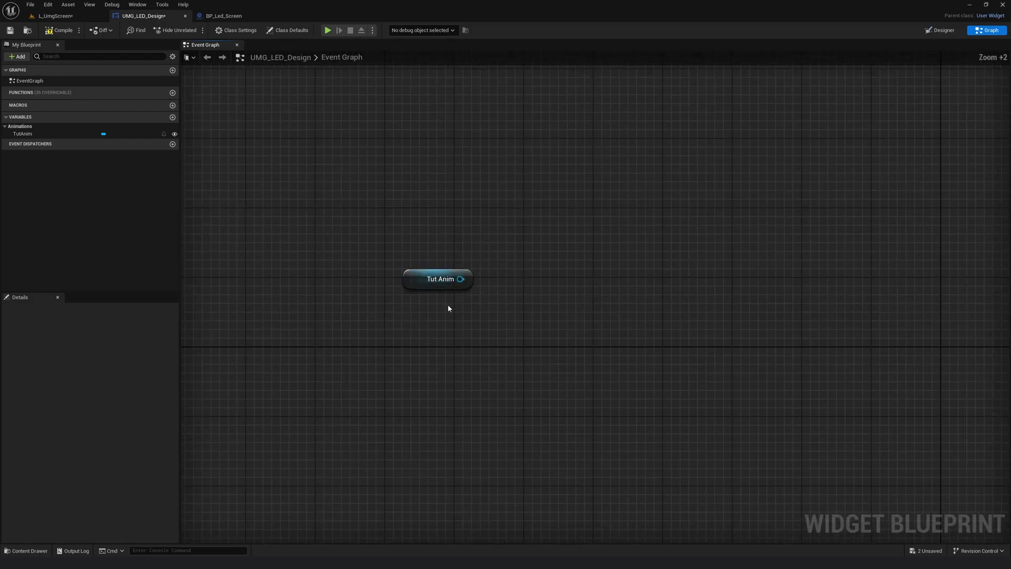
{"action": "left_click_drag", "start_coordinate": [461, 278], "coordinate": [569, 240]}
{"action": "type", "text": "play ani"}
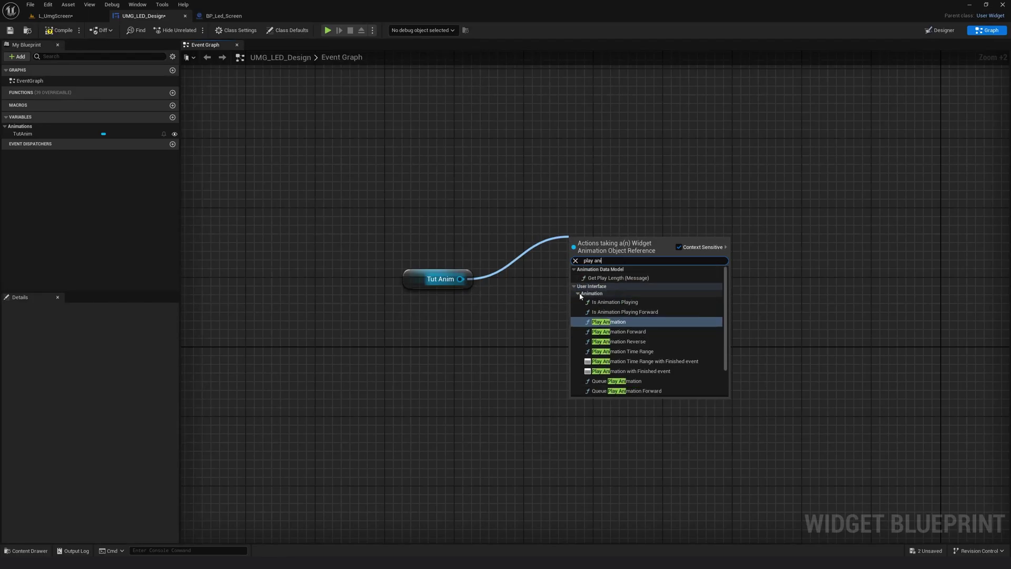
{"action": "left_click", "coordinate": [611, 322]}
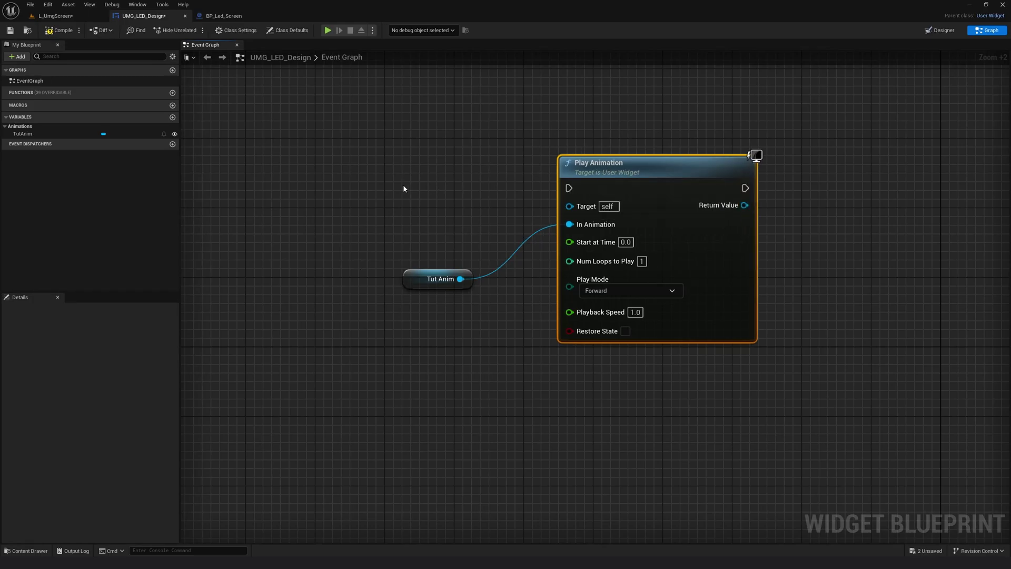
Add a custom event named Play Tut Anim beside the Play Animation node.
{"action": "right_click_drag", "start_coordinate": [398, 191], "coordinate": [479, 245]}
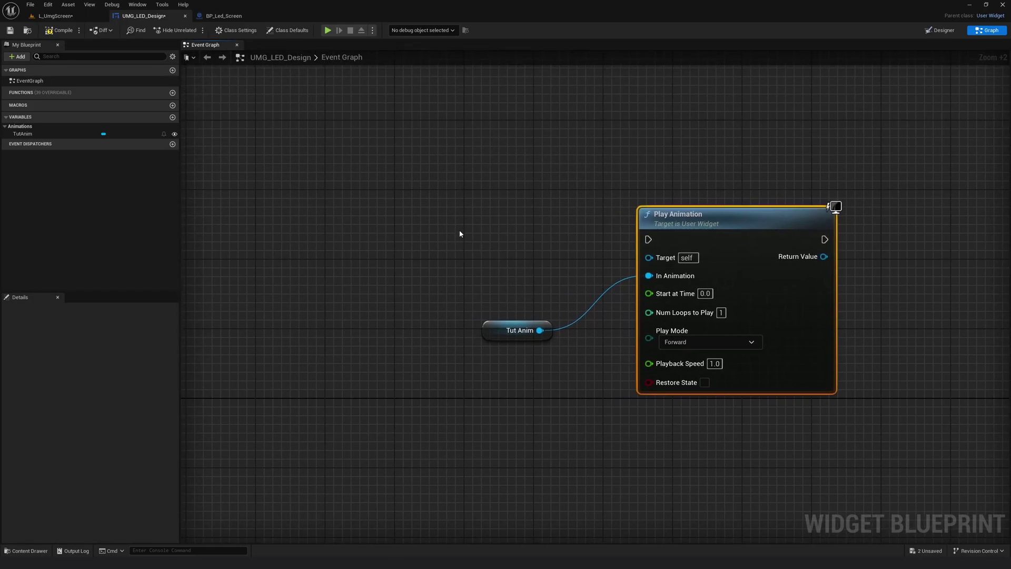
{"action": "right_click", "coordinate": [461, 234]}
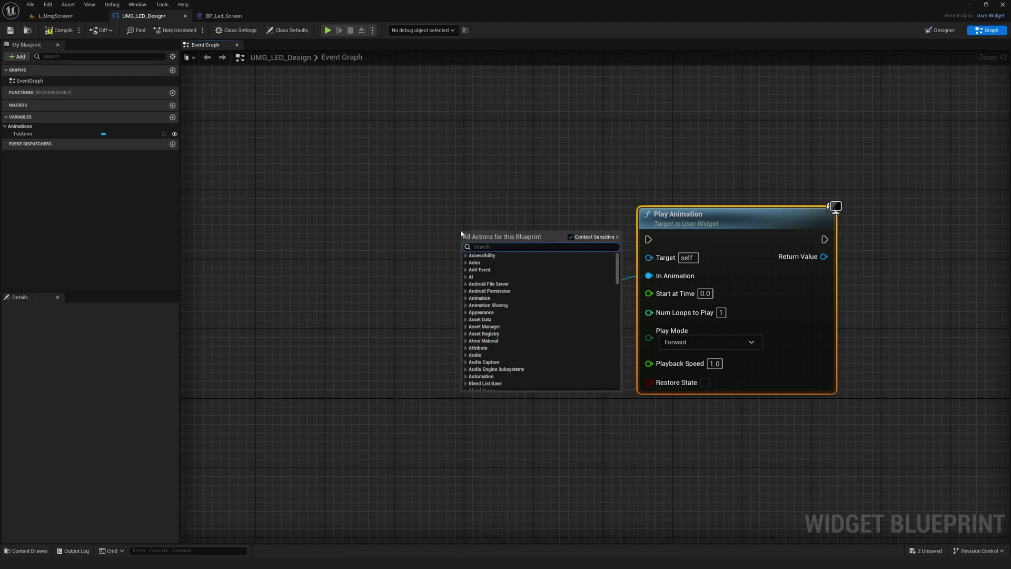
{"action": "type", "text": "add cus"}
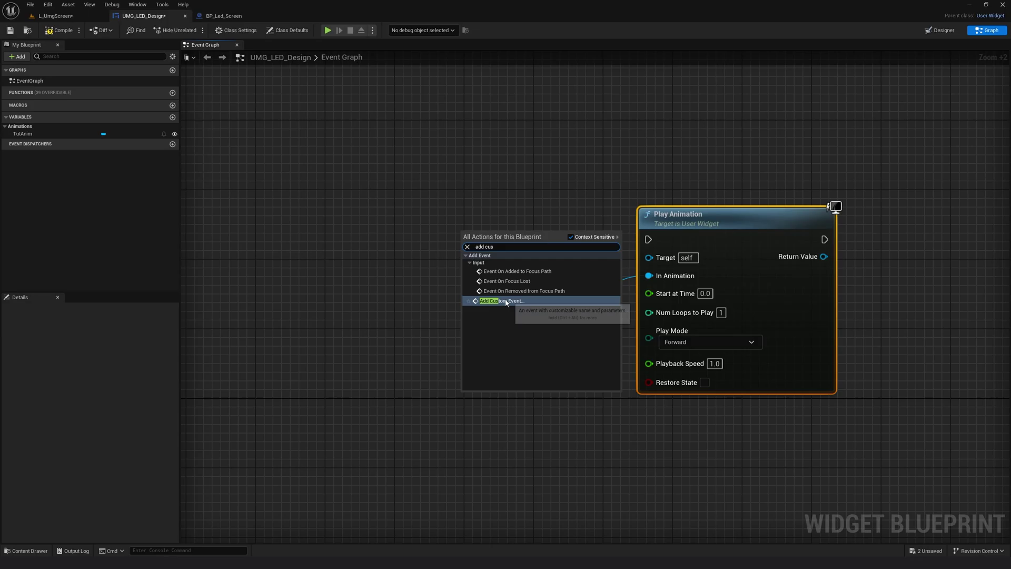
{"action": "left_click", "coordinate": [494, 300]}
{"action": "type", "text": "Pla"}
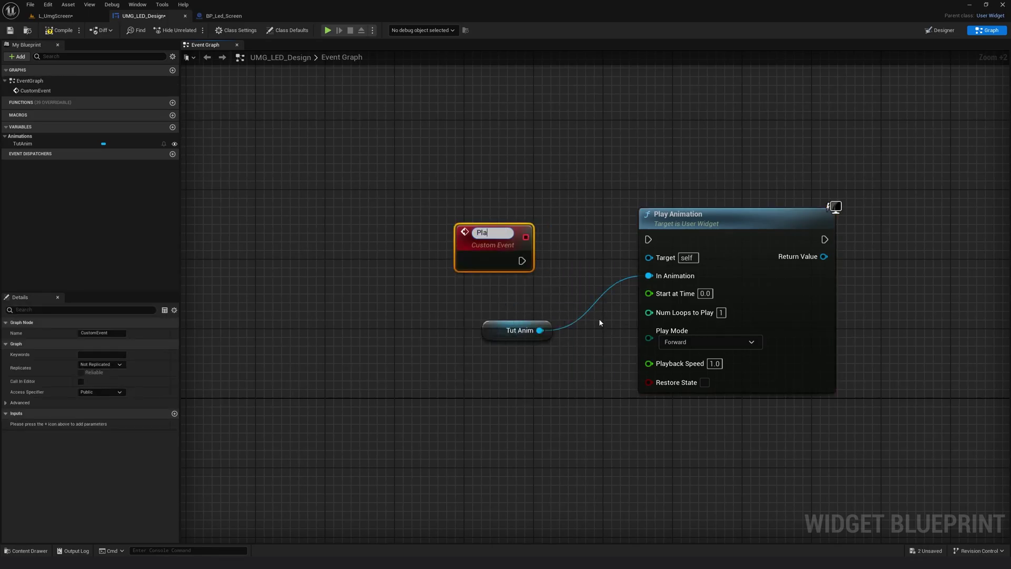
{"action": "type", "text": "y Tut Anim"}
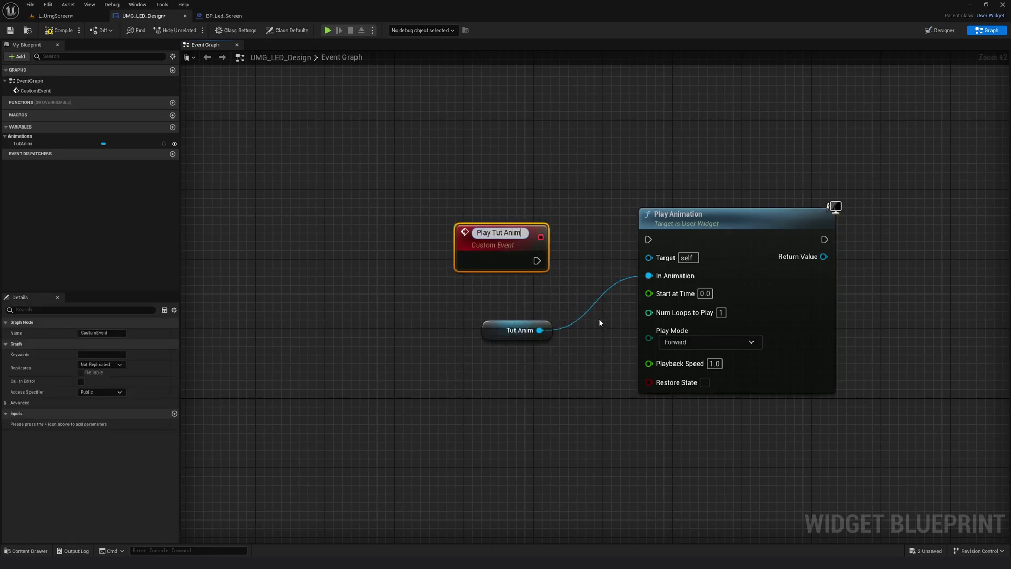
{"action": "key", "text": "Return"}
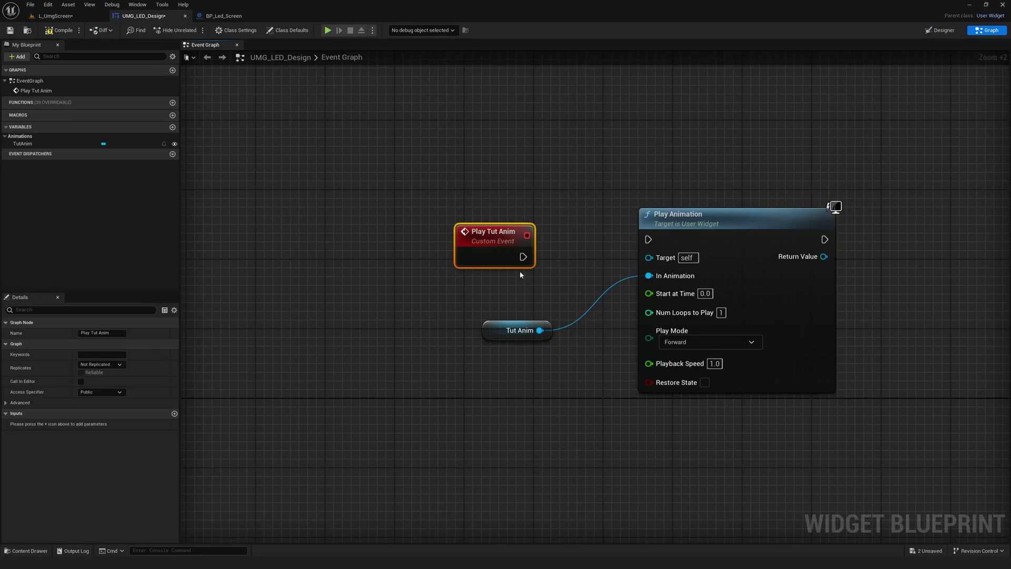
Connect the Play Tut Anim event to the Play Animation node's execution input, then compile and save the widget.
{"action": "left_click_drag", "start_coordinate": [522, 257], "coordinate": [648, 240]}
{"action": "left_click_drag", "start_coordinate": [695, 218], "coordinate": [709, 235]}
{"action": "scroll", "coordinate": [563, 226], "scroll_direction": "down", "scroll_amount": 1}
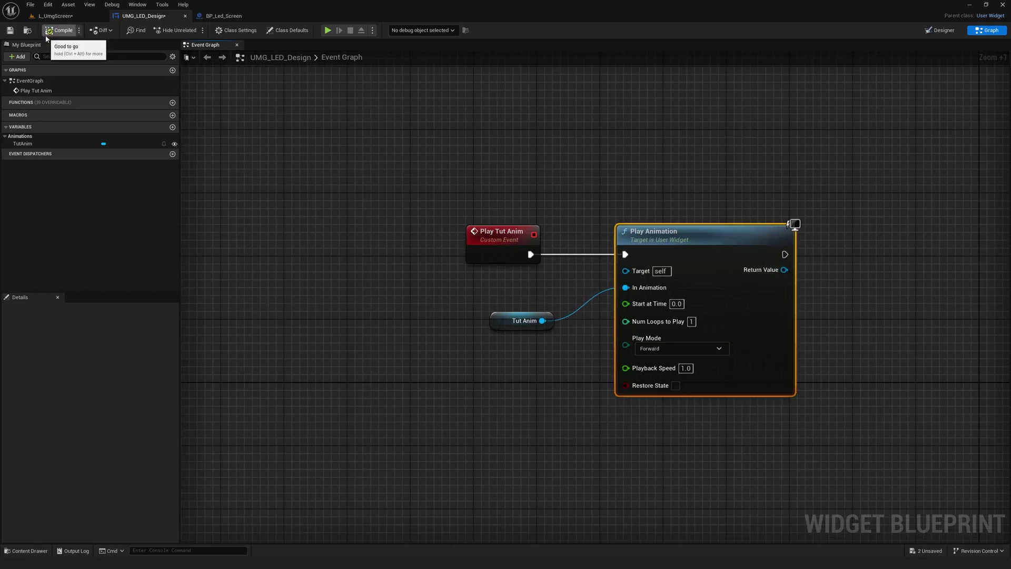
{"action": "left_click", "coordinate": [10, 30]}
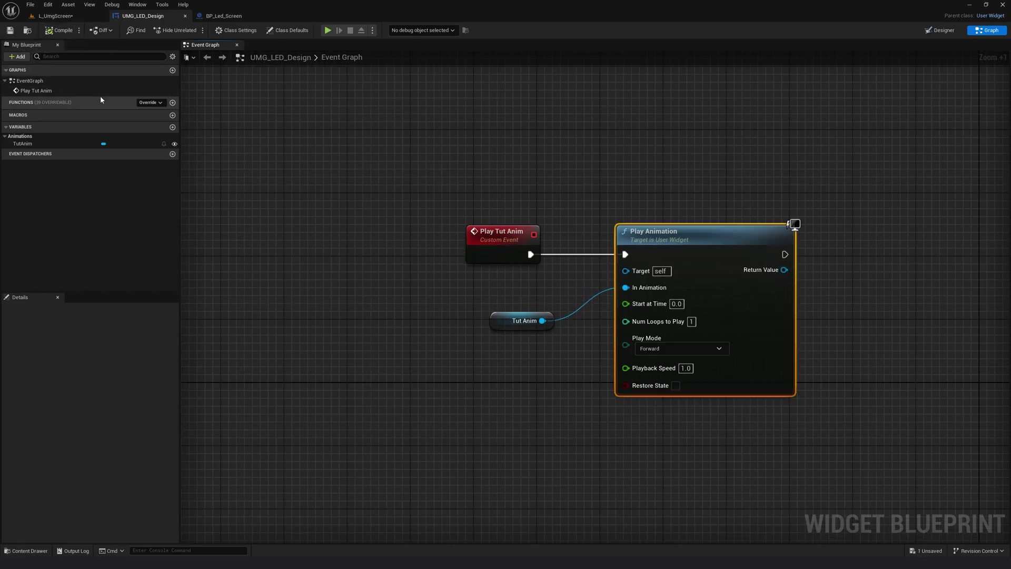
Switch to the BP_Led_Screen blueprint and open its event graph.
{"action": "left_click", "coordinate": [287, 30]}
{"action": "scroll", "coordinate": [337, 86], "scroll_direction": "up", "scroll_amount": 1}
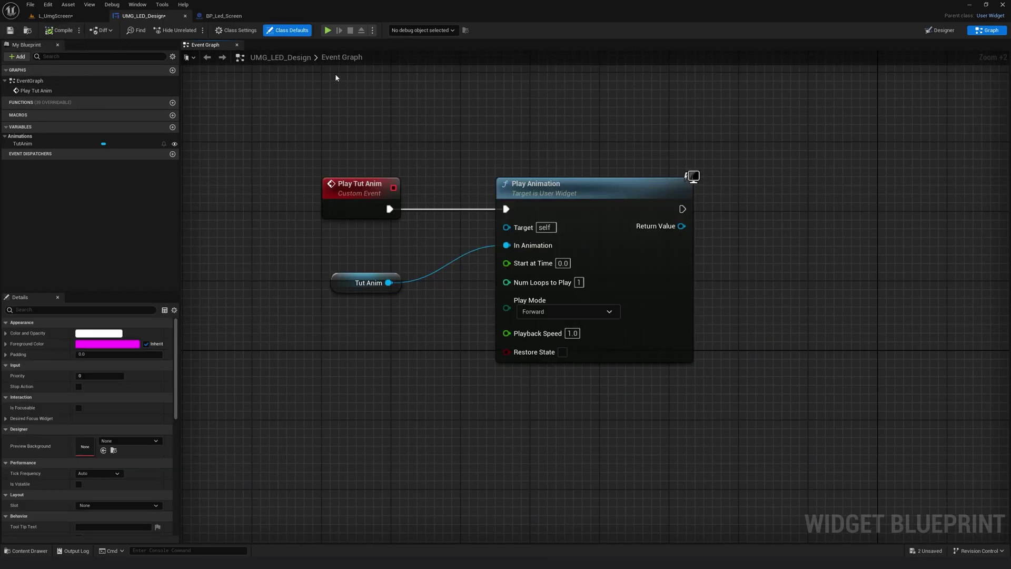
{"action": "left_click", "coordinate": [226, 16]}
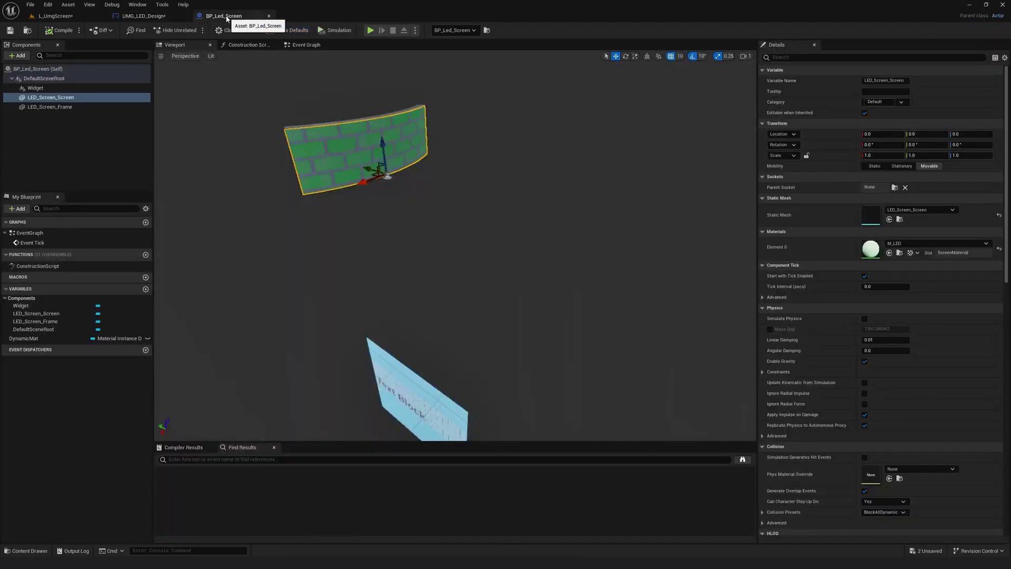
{"action": "left_click_drag", "start_coordinate": [433, 226], "coordinate": [499, 232]}
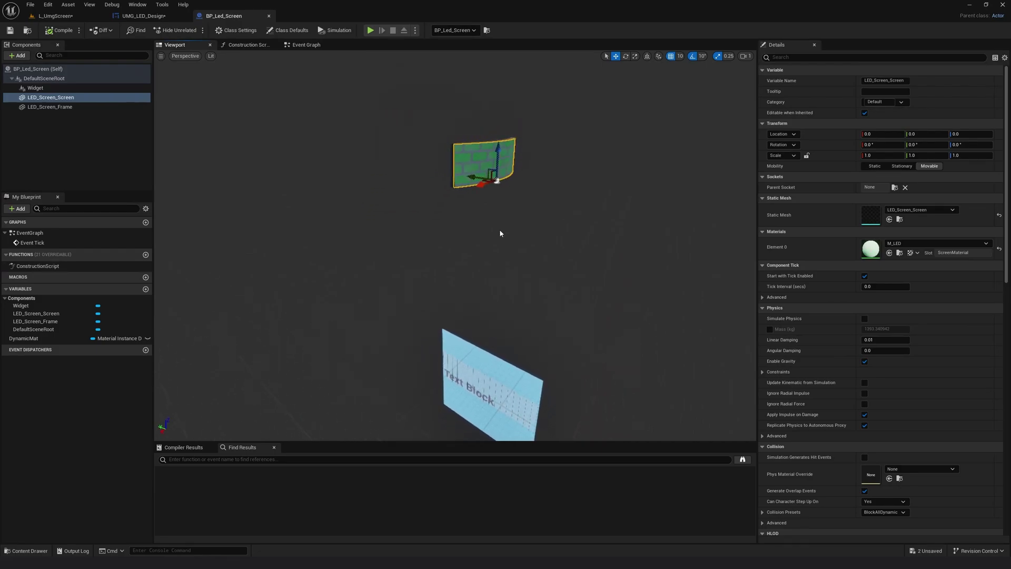
{"action": "left_click_drag", "start_coordinate": [500, 233], "coordinate": [408, 108]}
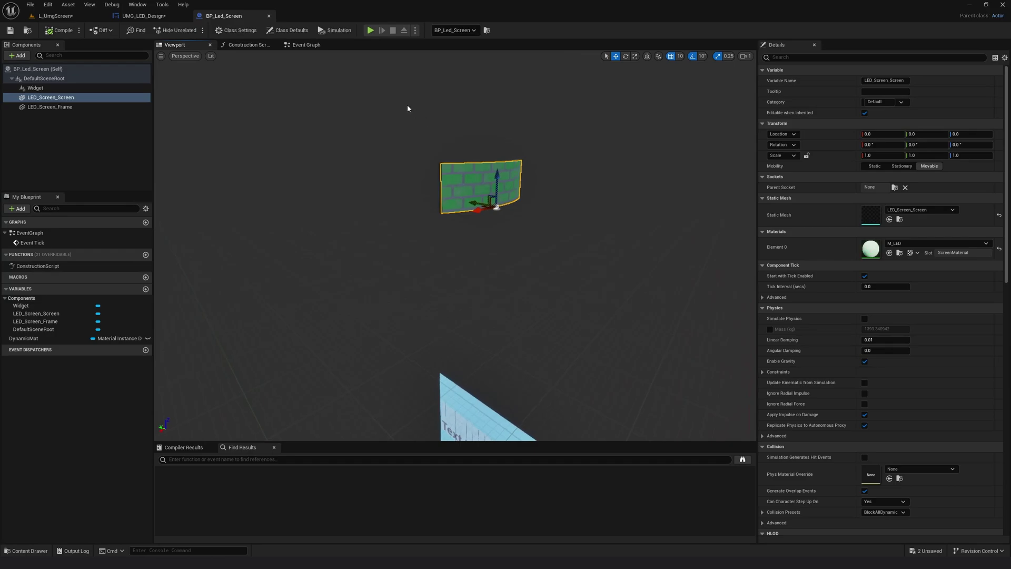
{"action": "left_click", "coordinate": [304, 45]}
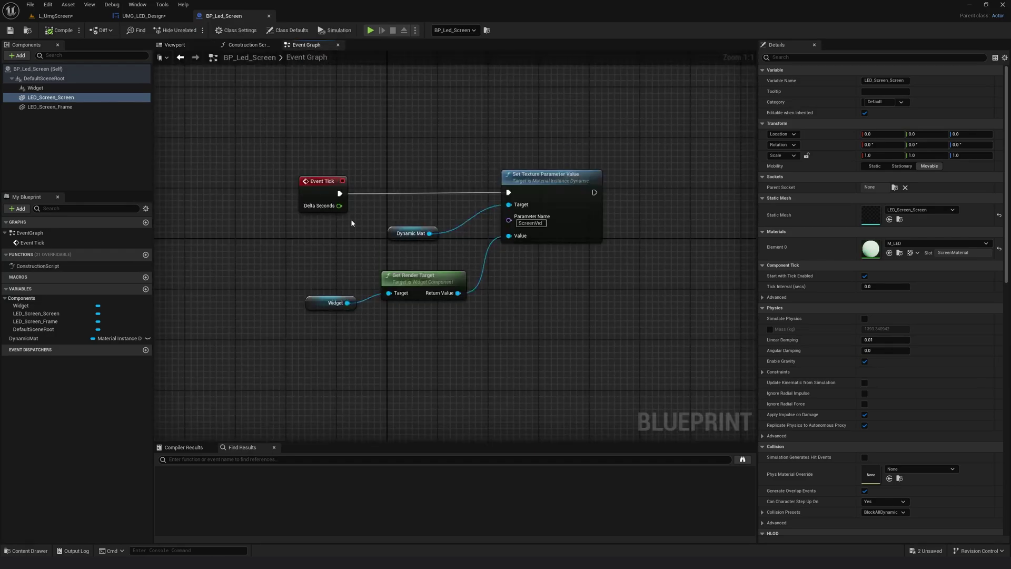
Enclose all the Event Tick nodes in a comment box titled Widget texture.
{"action": "left_click_drag", "start_coordinate": [248, 129], "coordinate": [686, 378]}
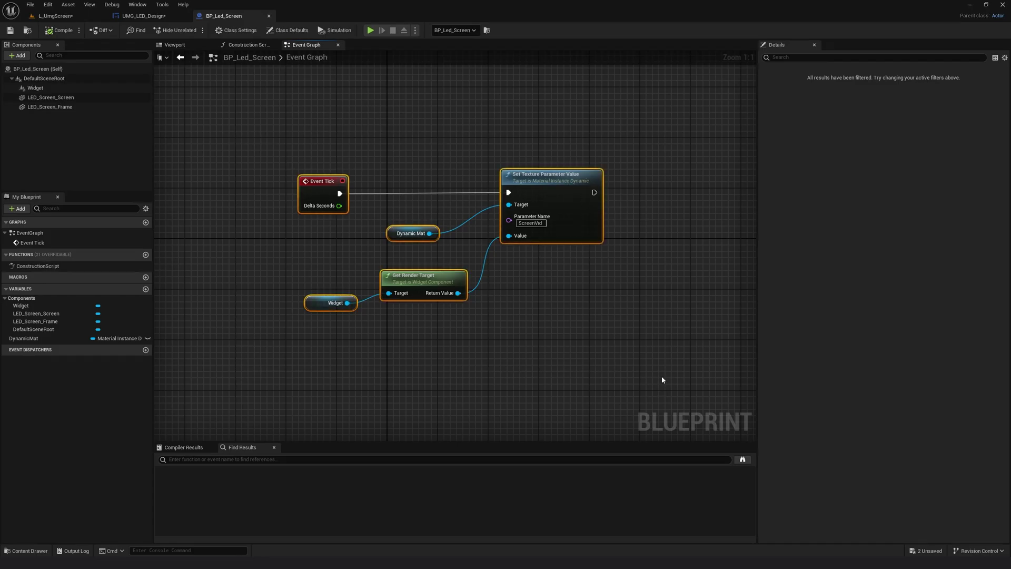
{"action": "key", "text": "c"}
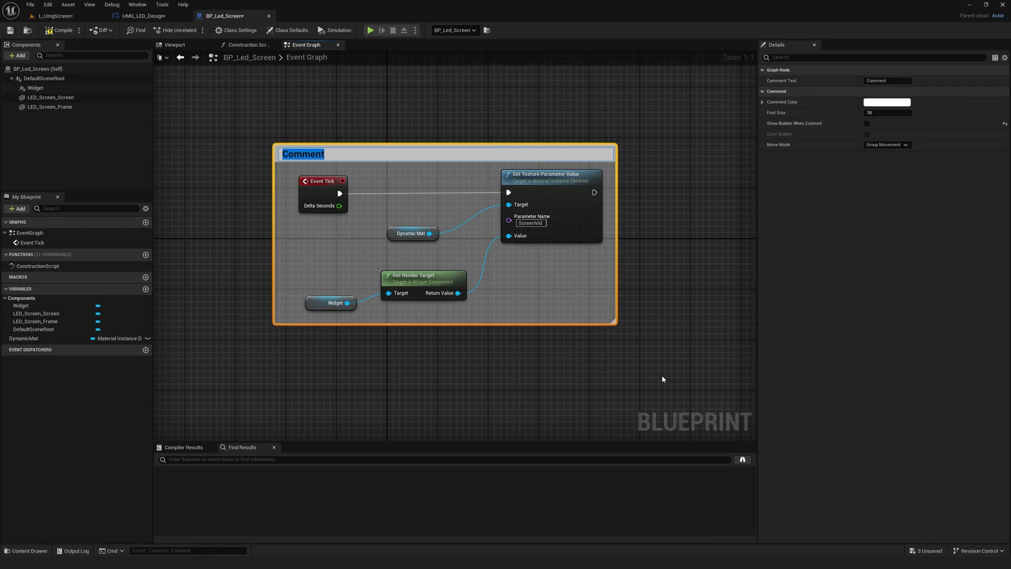
{"action": "type", "text": "Widget texture"}
{"action": "key", "text": "Return"}
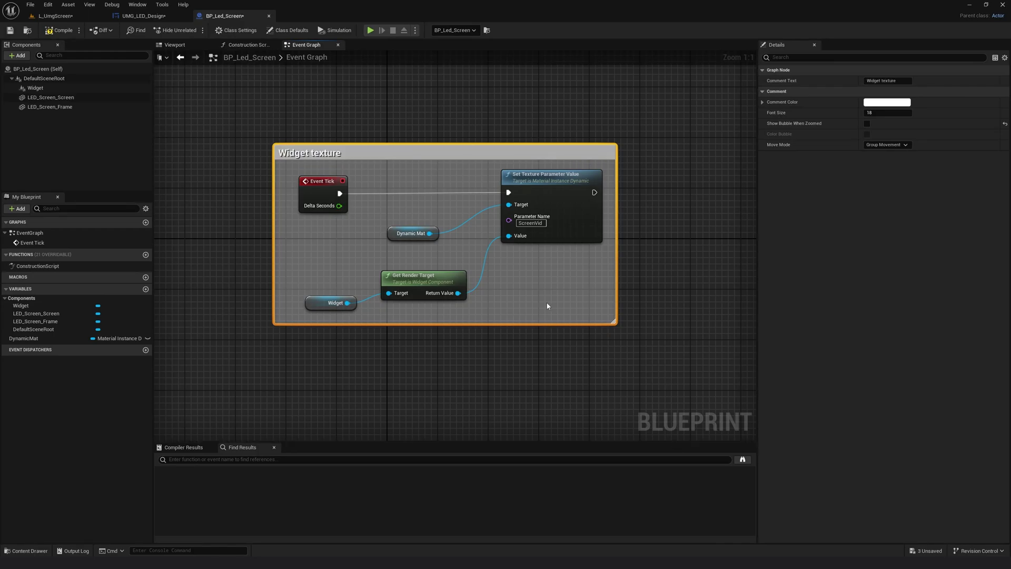
Place a reference to the Widget component in the empty graph area below the Widget texture comment.
{"action": "scroll", "coordinate": [547, 306], "scroll_direction": "down", "scroll_amount": 2}
{"action": "right_click_drag", "start_coordinate": [548, 327], "coordinate": [520, 203]}
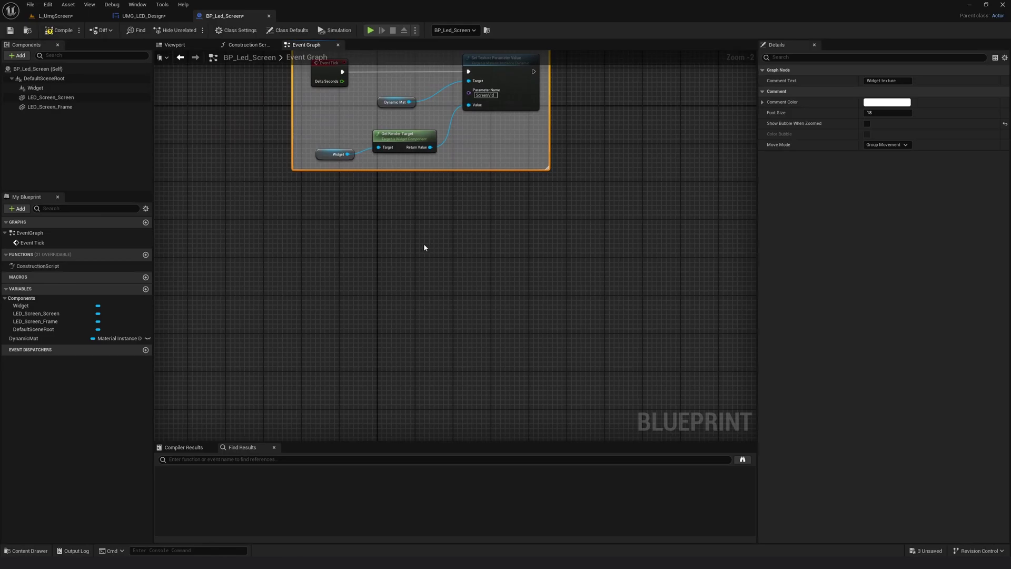
{"action": "scroll", "coordinate": [425, 247], "scroll_direction": "up", "scroll_amount": 1}
{"action": "double_click", "coordinate": [305, 125]}
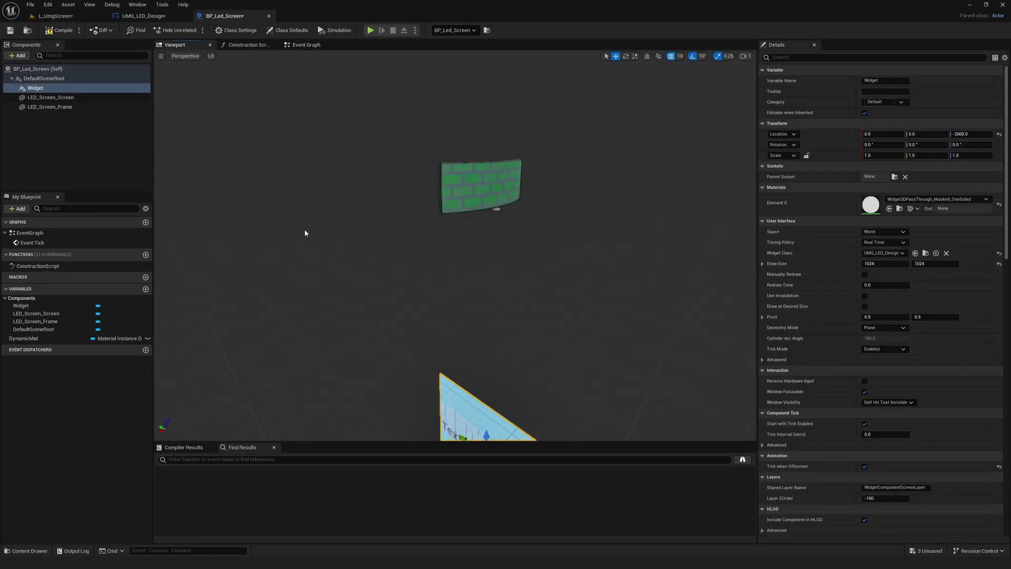
{"action": "left_click", "coordinate": [35, 88]}
{"action": "left_click", "coordinate": [305, 45]}
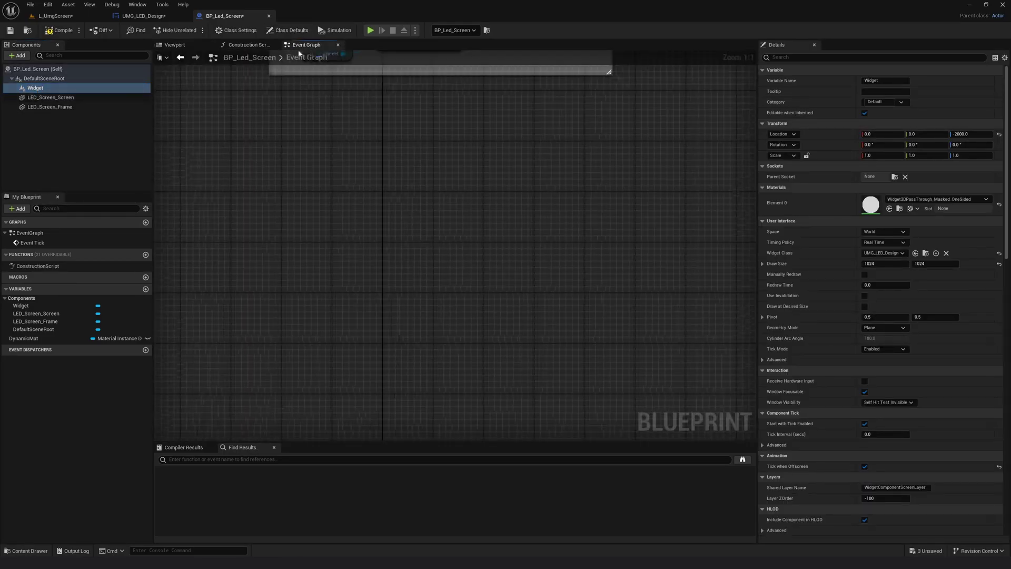
{"action": "left_click_drag", "start_coordinate": [34, 88], "coordinate": [305, 237]}
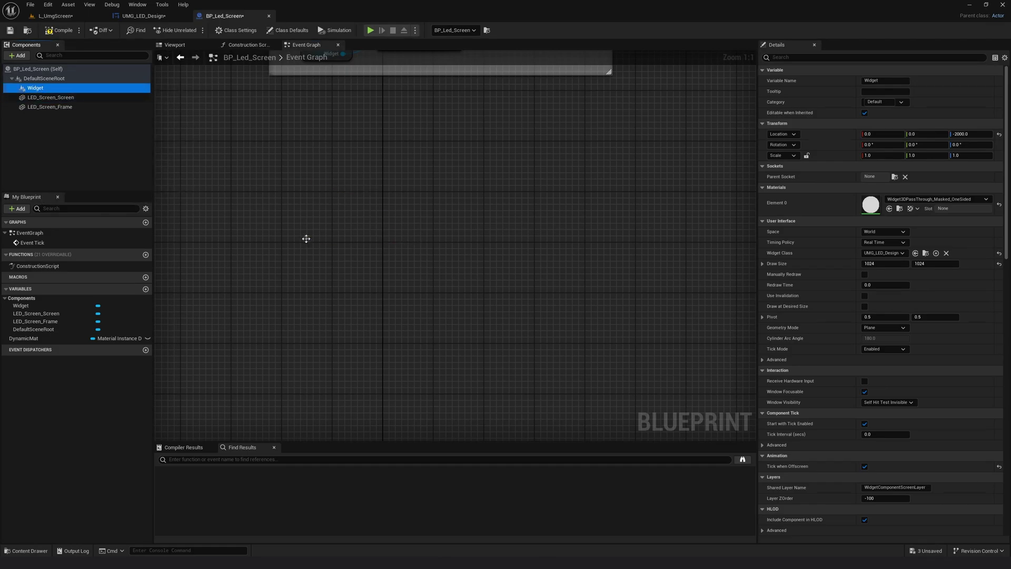
{"action": "left_click", "coordinate": [330, 251]}
{"action": "scroll", "coordinate": [338, 255], "scroll_direction": "up", "scroll_amount": 1}
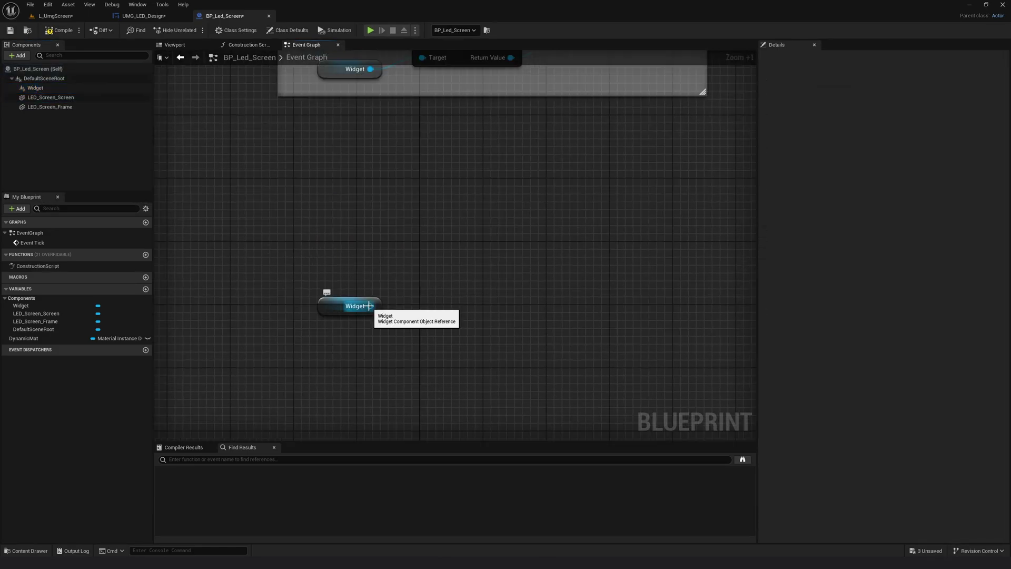
Add a Get Widget node with the new Widget reference as its target.
{"action": "left_click_drag", "start_coordinate": [371, 306], "coordinate": [485, 243]}
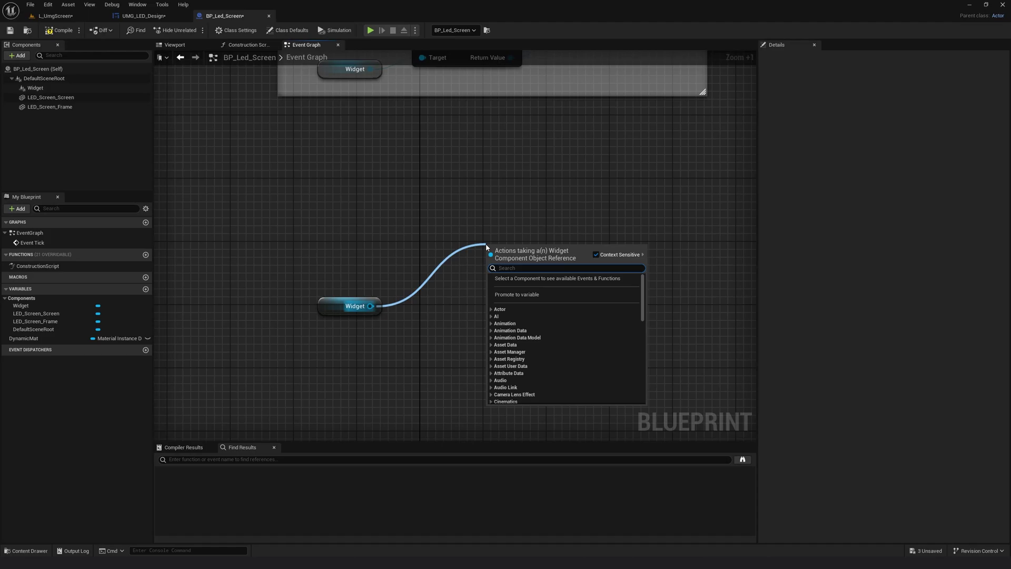
{"action": "type", "text": "get"}
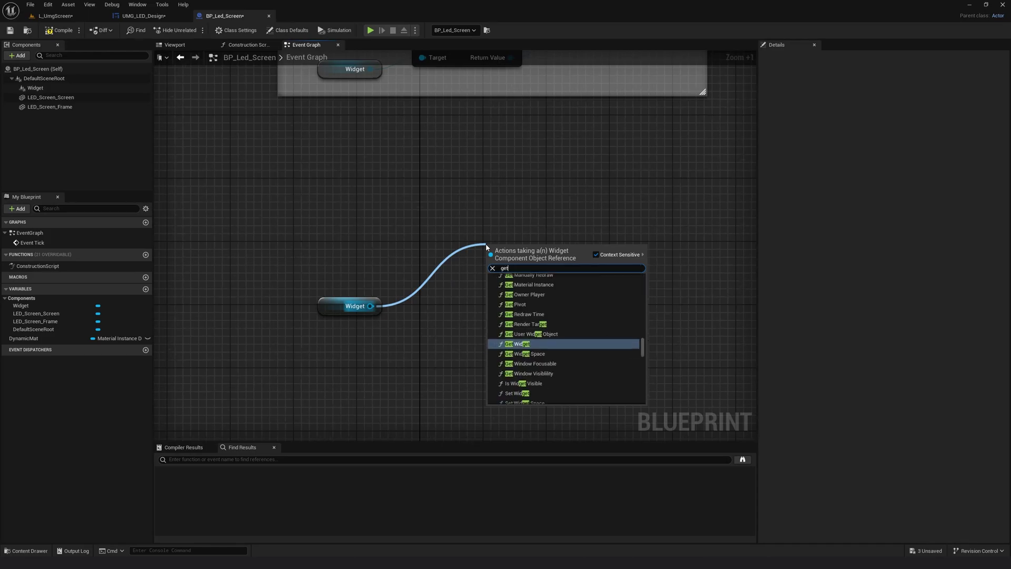
{"action": "type", "text": " widg"}
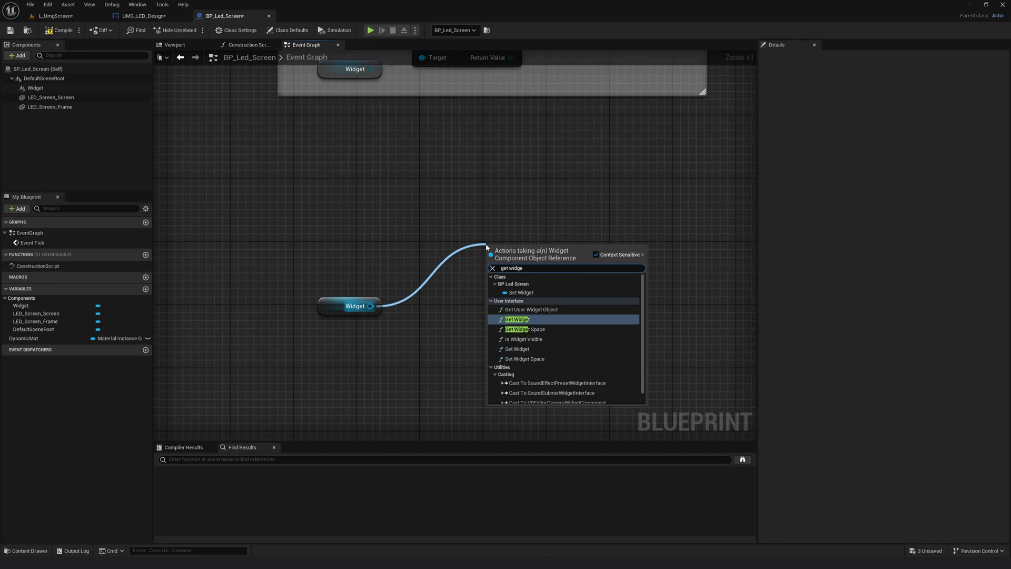
{"action": "type", "text": "e"}
{"action": "left_click", "coordinate": [516, 320]}
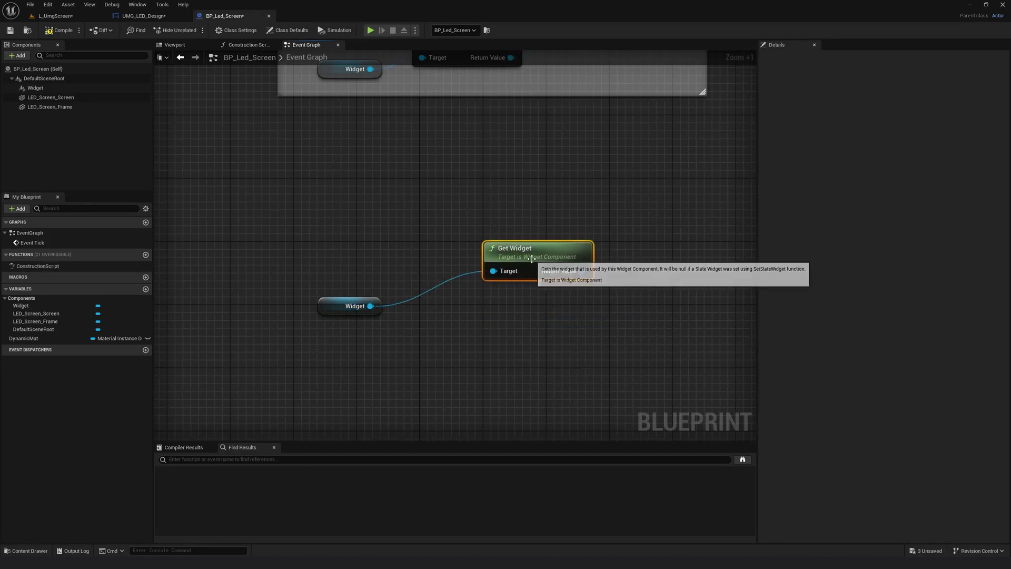
Move Get Widget beside the Widget reference and cast its return value to UMG_LED_Design.
{"action": "left_click_drag", "start_coordinate": [531, 258], "coordinate": [592, 274]}
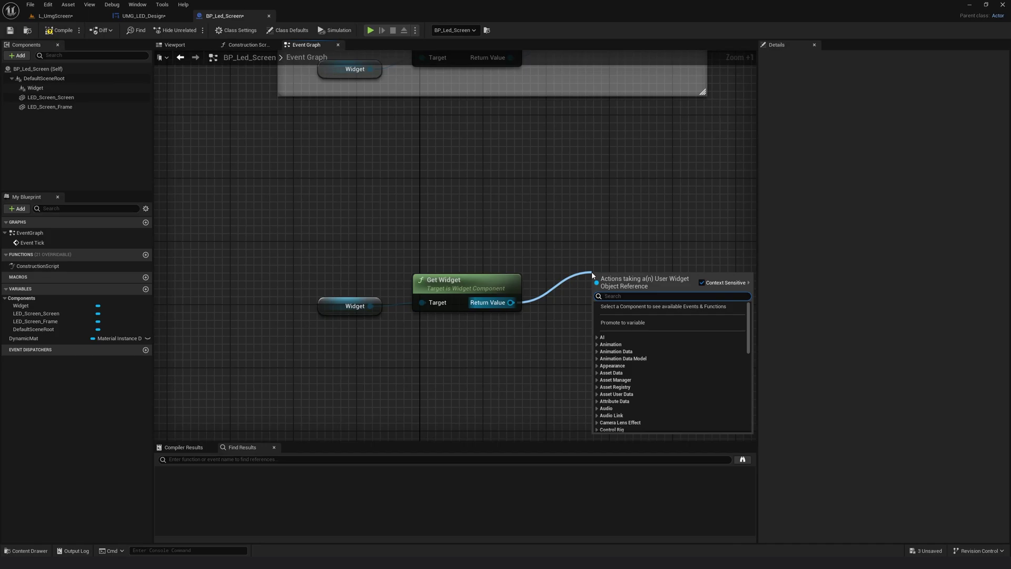
{"action": "type", "text": "cast to U"}
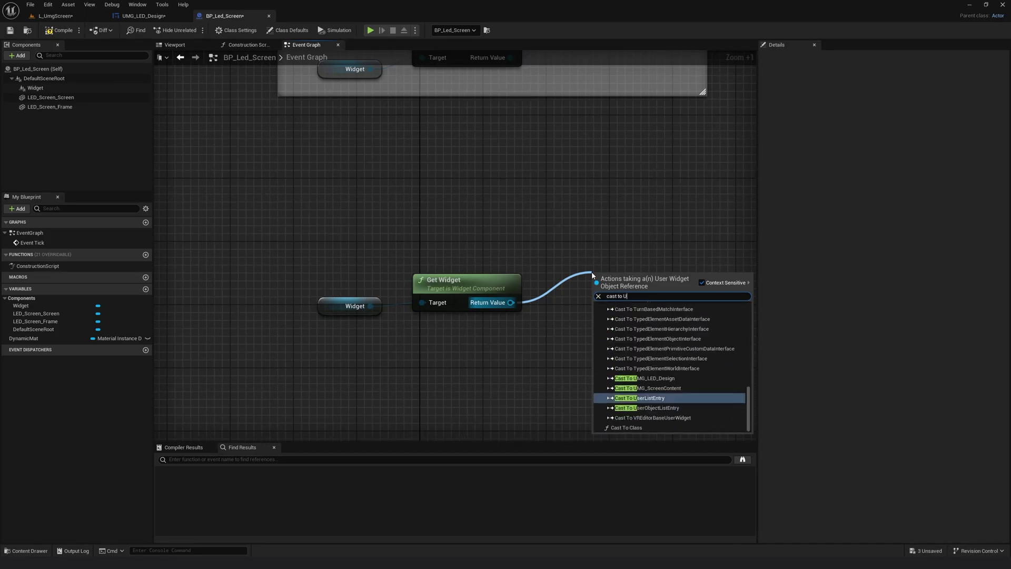
{"action": "type", "text": "MG"}
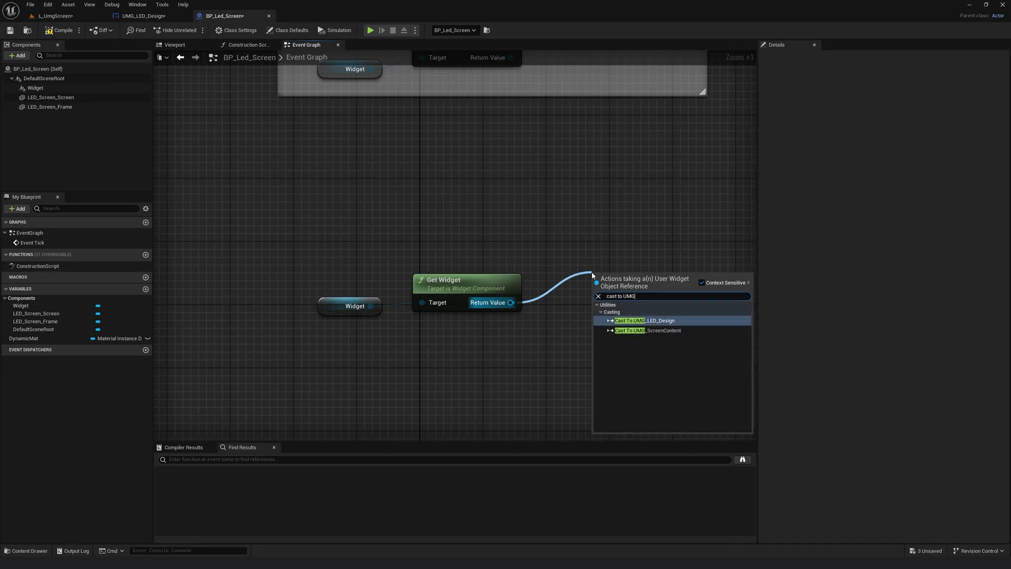
{"action": "left_click", "coordinate": [644, 320]}
Add an Event BeginPlay node, connect it to the Cast To UMG_LED_Design node, and tidy the node layout.
{"action": "right_click_drag", "start_coordinate": [384, 232], "coordinate": [301, 255]}
{"action": "right_click", "coordinate": [301, 255]}
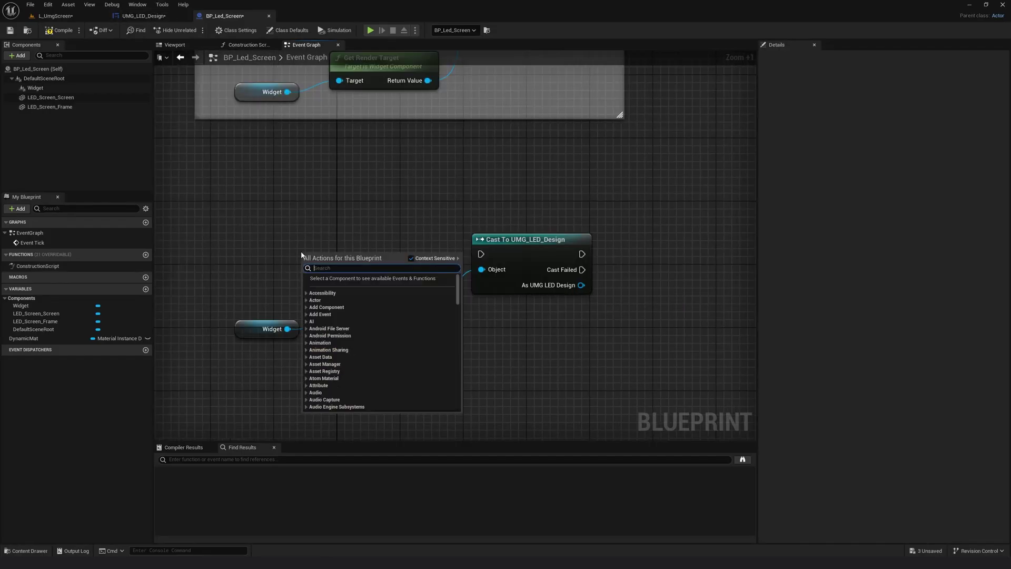
{"action": "type", "text": "event"}
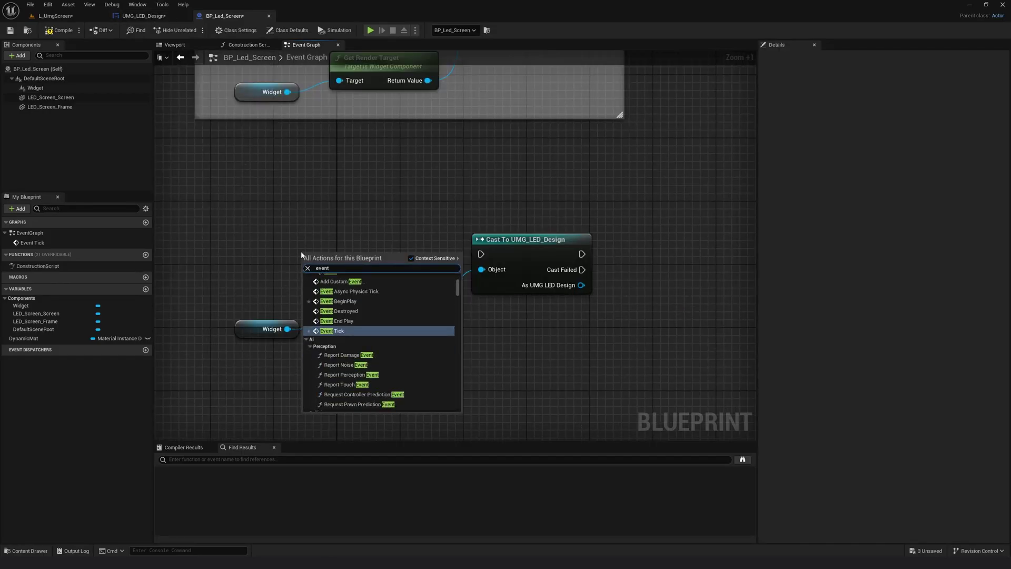
{"action": "left_click", "coordinate": [348, 303]}
{"action": "left_click_drag", "start_coordinate": [351, 259], "coordinate": [480, 254]}
{"action": "left_click_drag", "start_coordinate": [428, 325], "coordinate": [529, 246]}
{"action": "right_click_drag", "start_coordinate": [564, 338], "coordinate": [512, 332]}
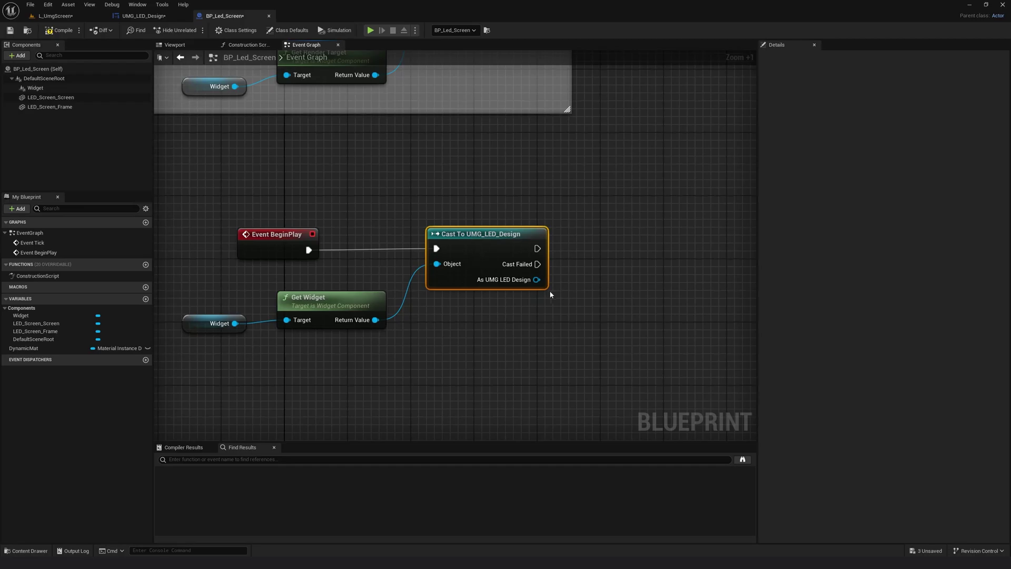
Promote the cast's As UMG LED Design output to a variable and line up its Set node and Event BeginPlay with the cast.
{"action": "left_click_drag", "start_coordinate": [536, 279], "coordinate": [592, 276]}
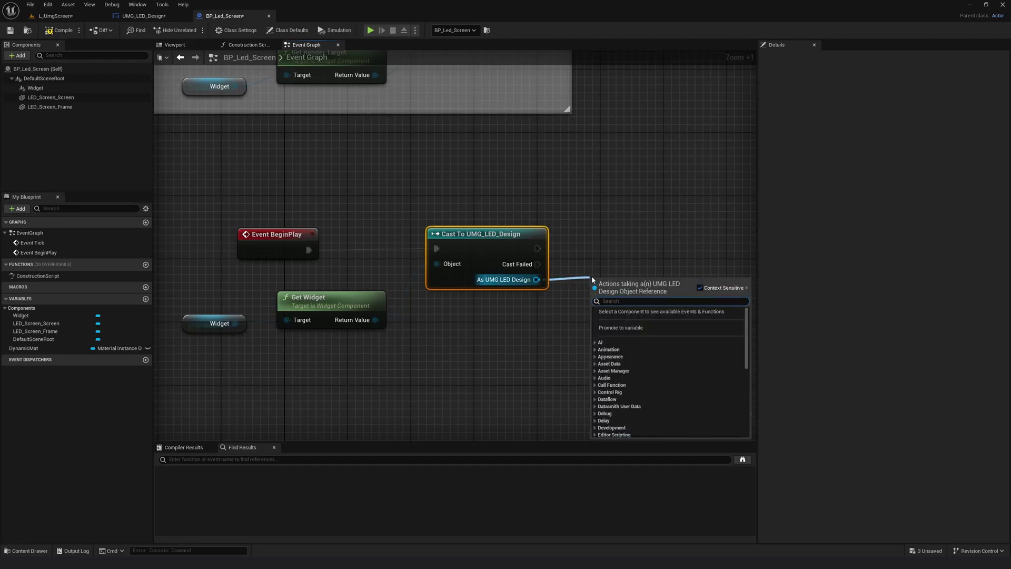
{"action": "left_click", "coordinate": [615, 328]}
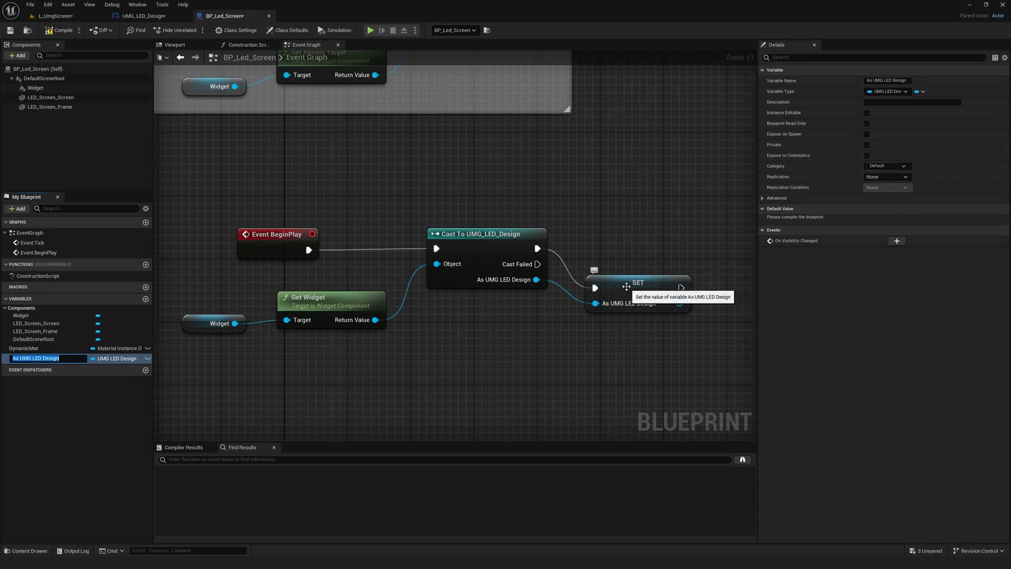
{"action": "left_click_drag", "start_coordinate": [626, 286], "coordinate": [626, 244]}
{"action": "scroll", "coordinate": [437, 332], "scroll_direction": "down", "scroll_amount": 2}
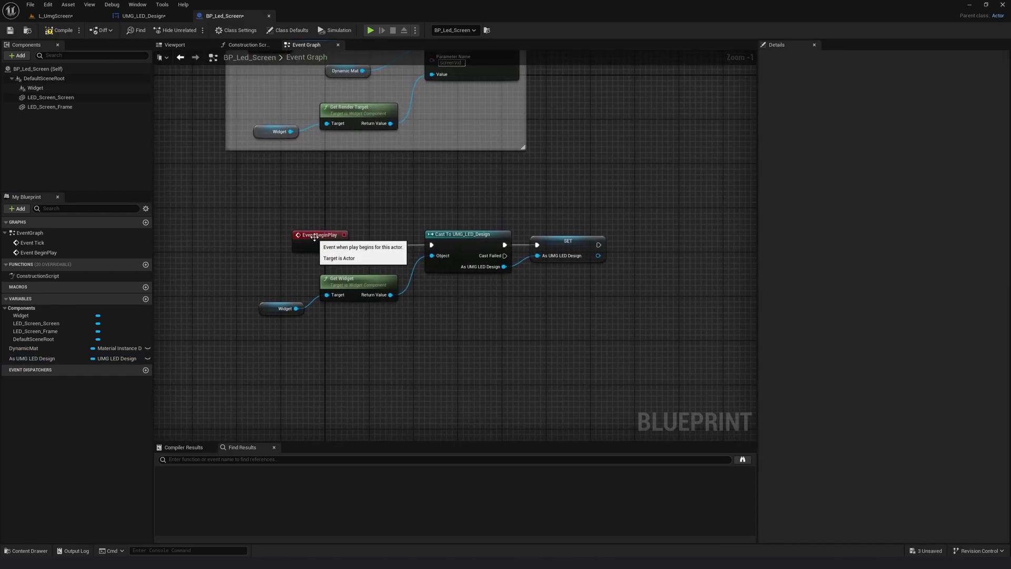
{"action": "left_click_drag", "start_coordinate": [319, 238], "coordinate": [269, 239]}
{"action": "left_click_drag", "start_coordinate": [560, 246], "coordinate": [565, 245]}
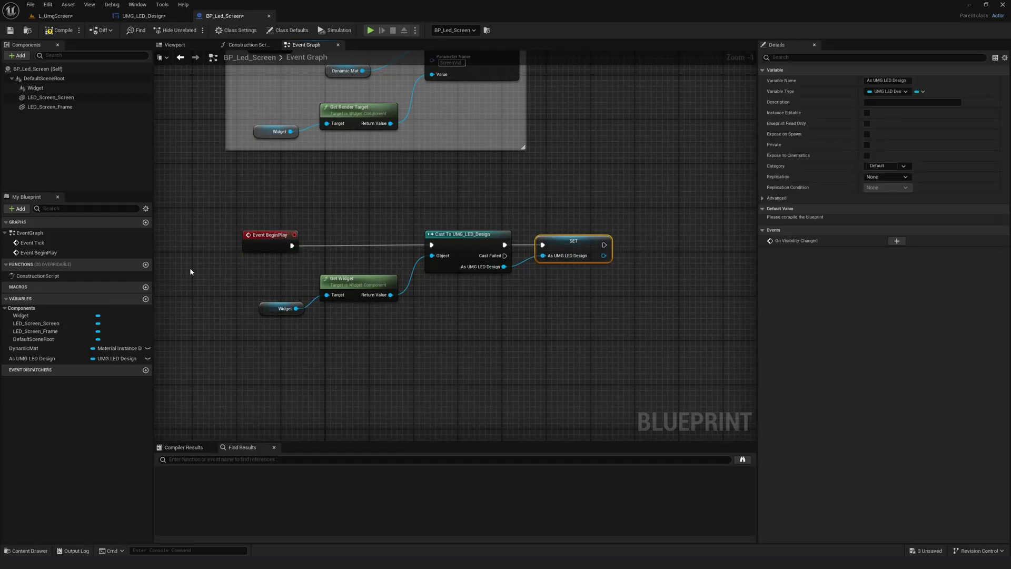
Place a getter for the As UMG LED Design variable in the empty graph area below the BeginPlay chain.
{"action": "right_click_drag", "start_coordinate": [190, 271], "coordinate": [215, 171]}
{"action": "left_click", "coordinate": [31, 358]}
{"action": "left_click_drag", "start_coordinate": [32, 358], "coordinate": [286, 340]}
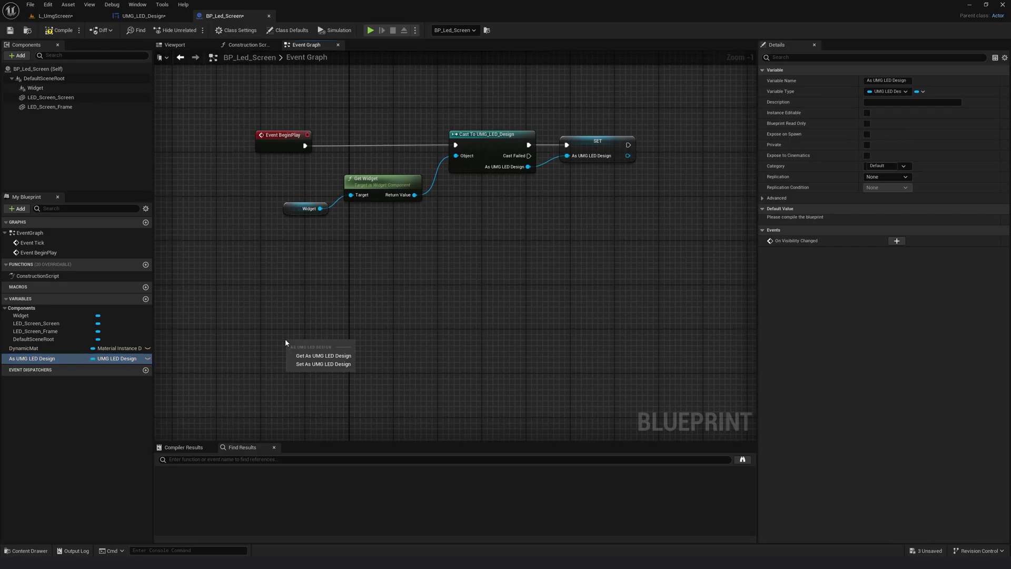
{"action": "left_click", "coordinate": [313, 356]}
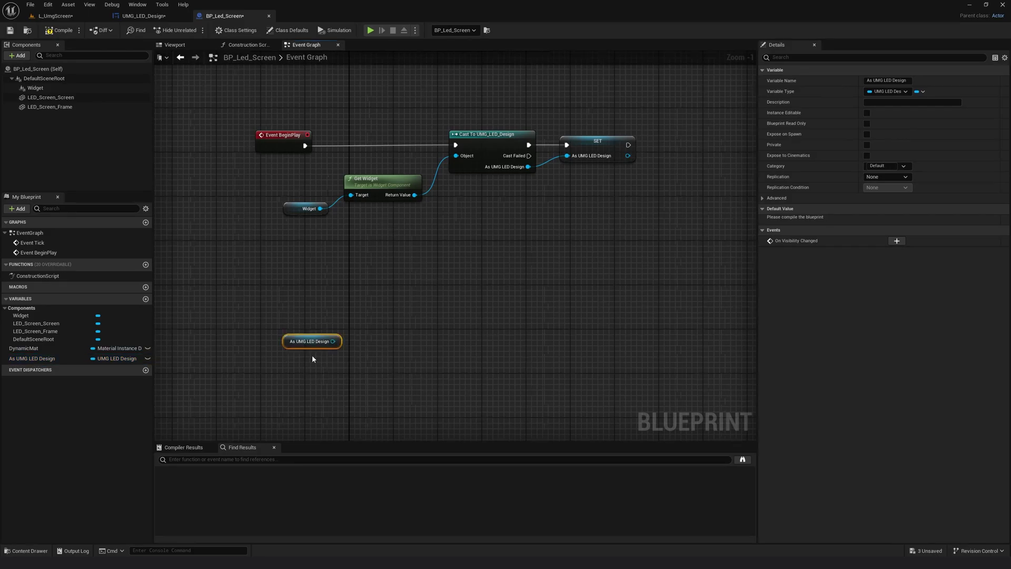
Check the custom event's name in the UMG_LED_Design widget's event graph and return to BP_Led_Screen.
{"action": "scroll", "coordinate": [312, 355], "scroll_direction": "up", "scroll_amount": 1}
{"action": "left_click_drag", "start_coordinate": [337, 338], "coordinate": [436, 316]}
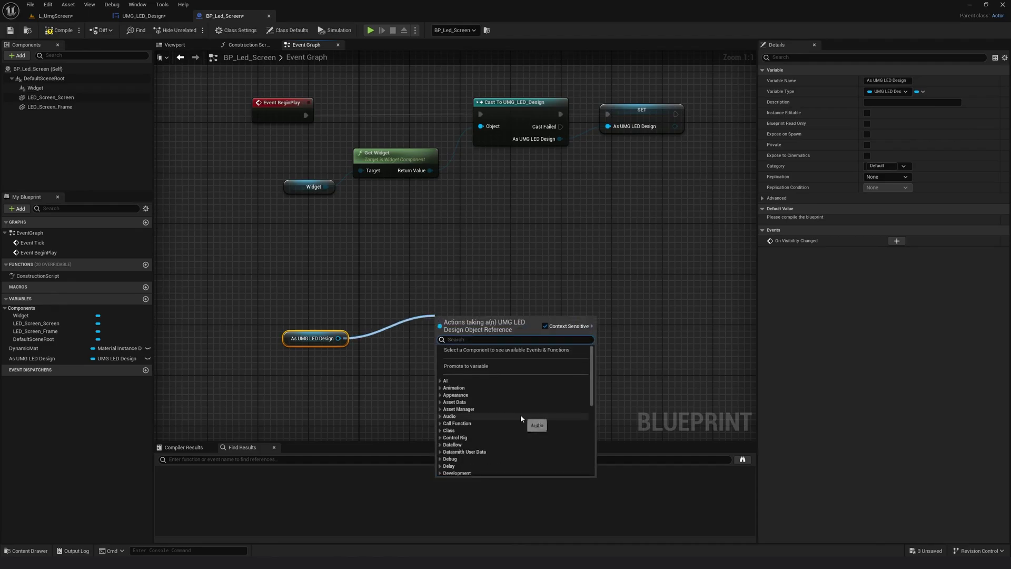
{"action": "left_click", "coordinate": [141, 15]}
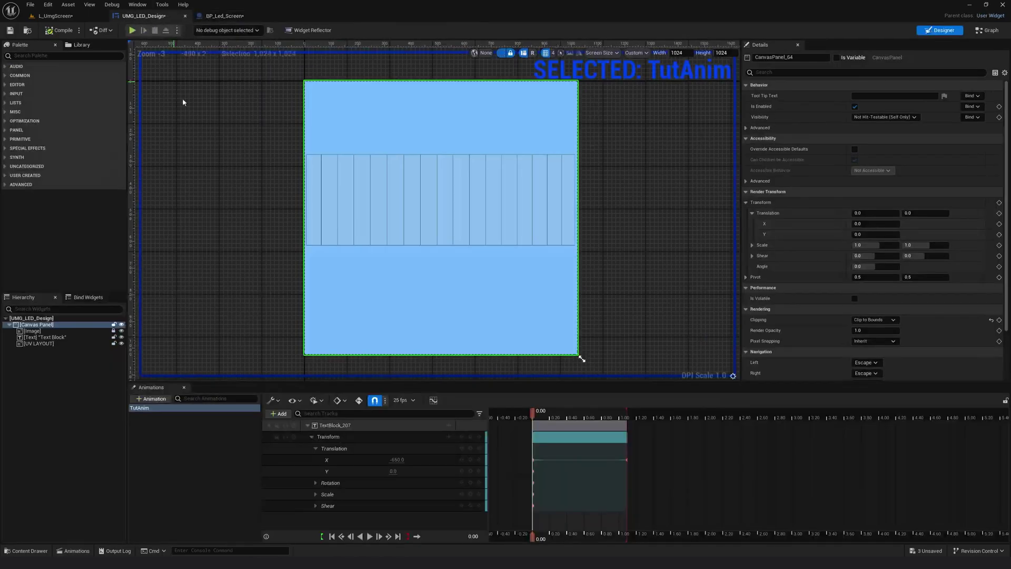
{"action": "left_click", "coordinate": [987, 30]}
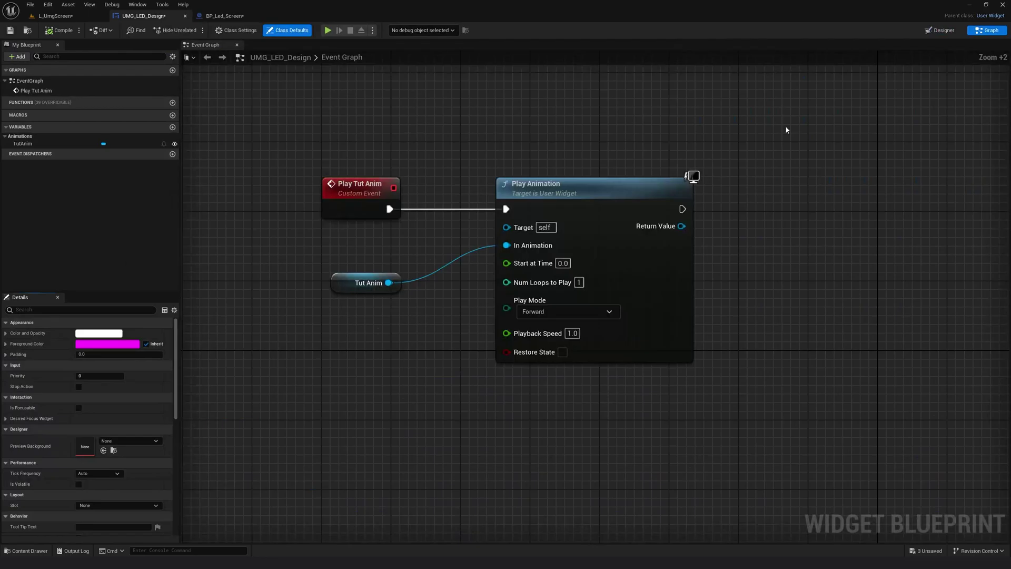
{"action": "left_click", "coordinate": [357, 185]}
{"action": "left_click", "coordinate": [229, 21]}
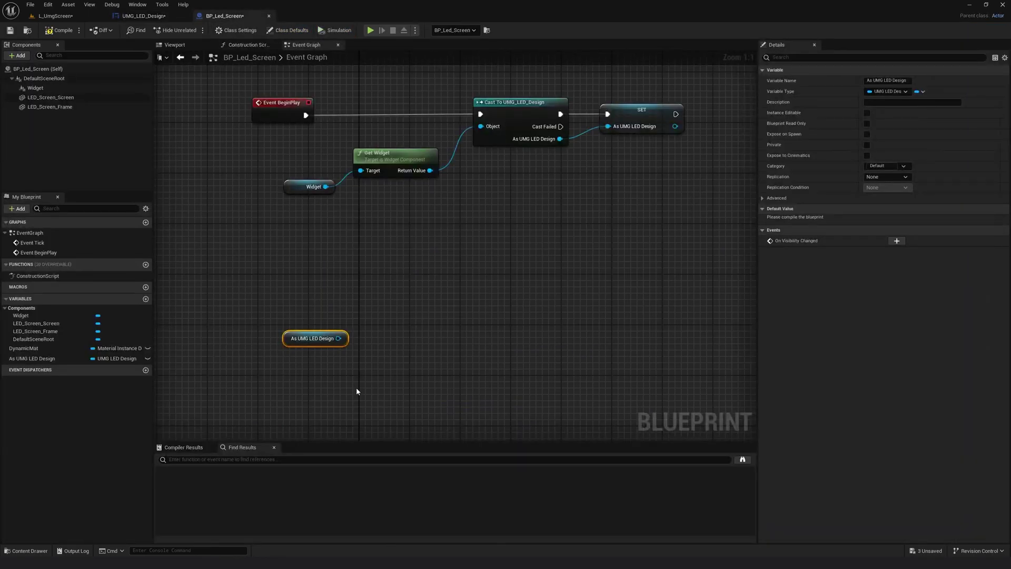
Add a Play Tut Anim call with the As UMG LED Design getter as its target and shift the getter closer to it.
{"action": "left_click_drag", "start_coordinate": [339, 338], "coordinate": [431, 301]}
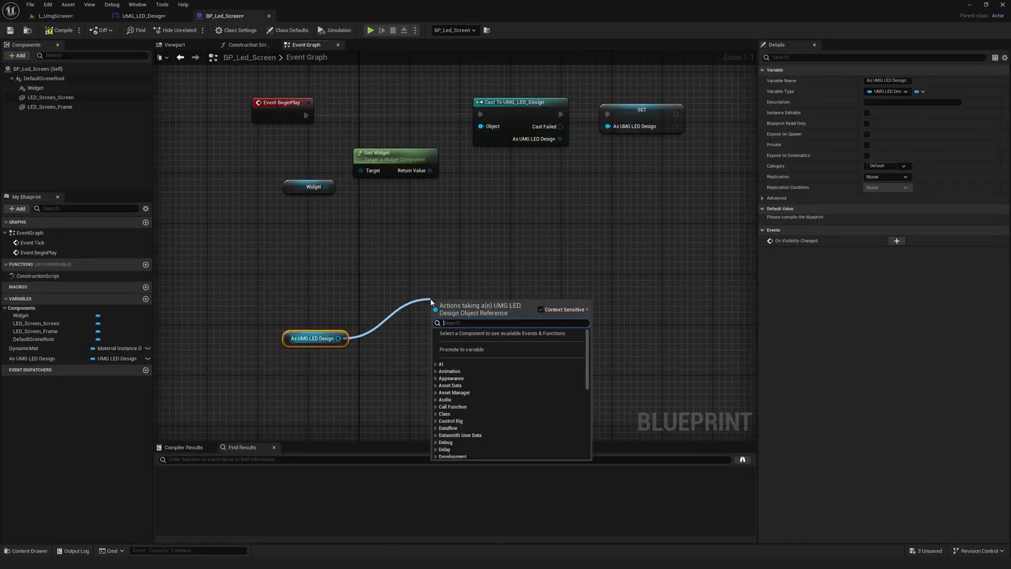
{"action": "type", "text": "play"}
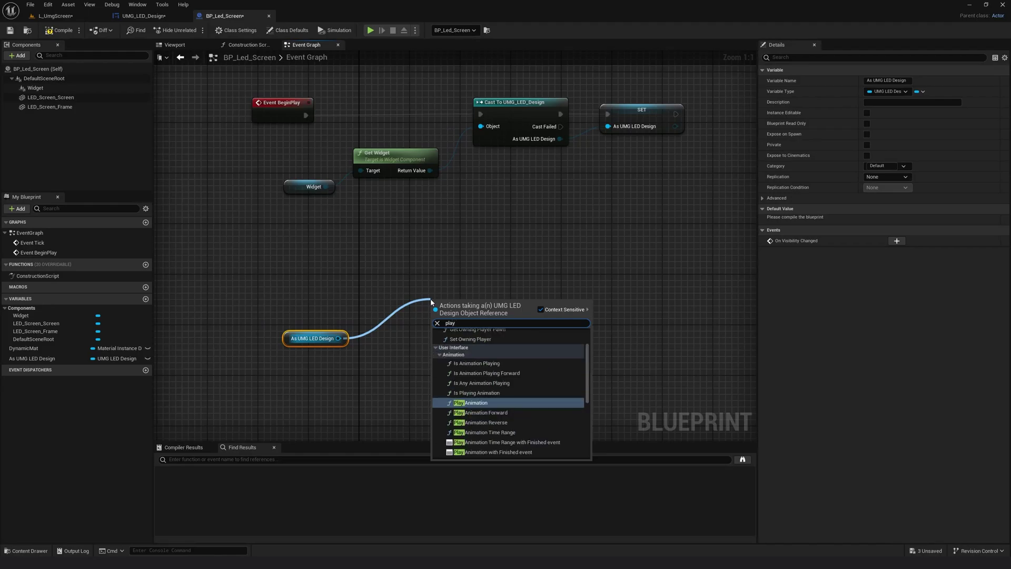
{"action": "type", "text": " tut"}
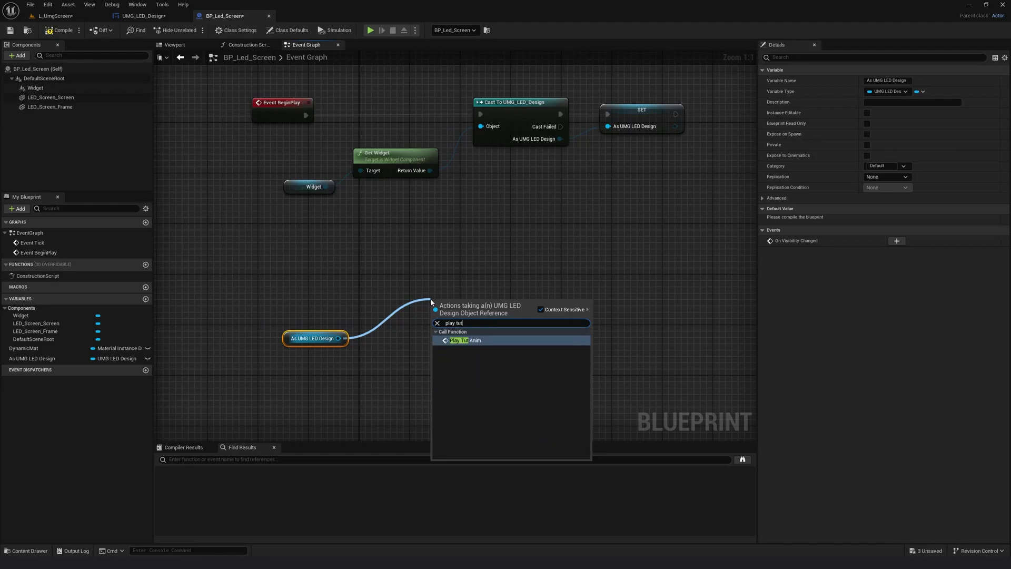
{"action": "left_click", "coordinate": [457, 341]}
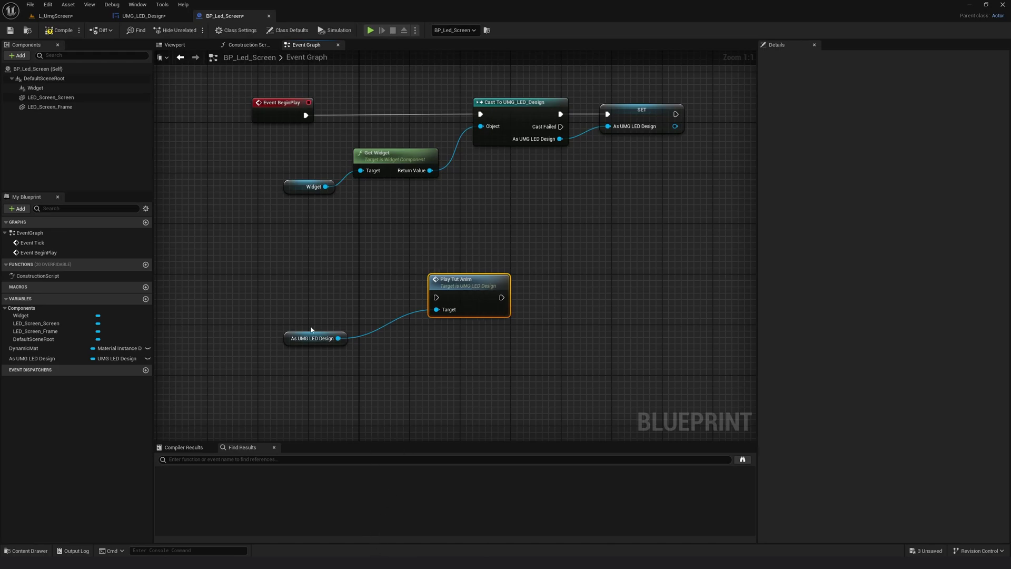
{"action": "left_click_drag", "start_coordinate": [332, 338], "coordinate": [344, 338]}
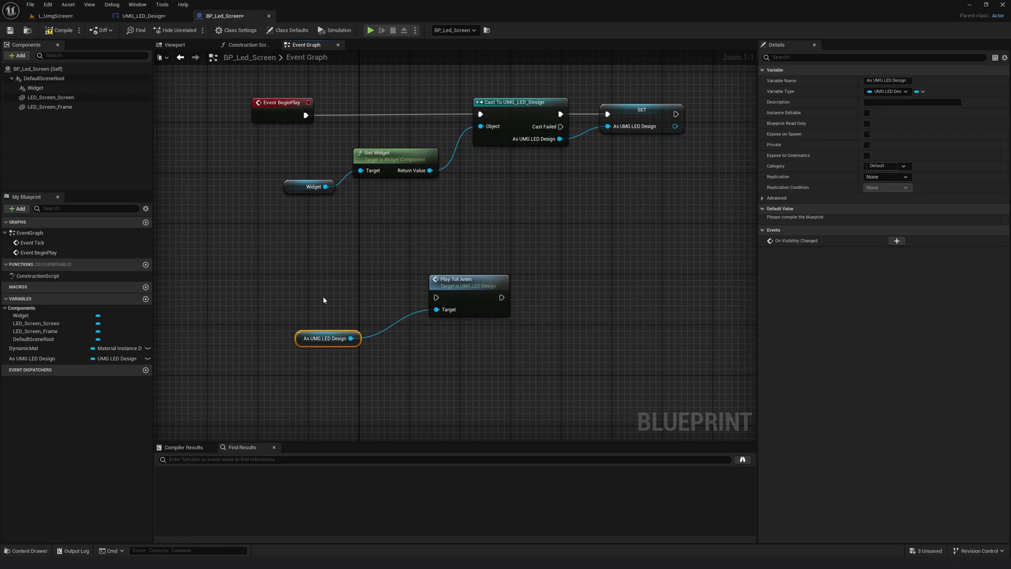
Add a custom event named PLAY FORWARD, connect it to the Play Tut Anim call, and align the two nodes.
{"action": "right_click", "coordinate": [306, 288]}
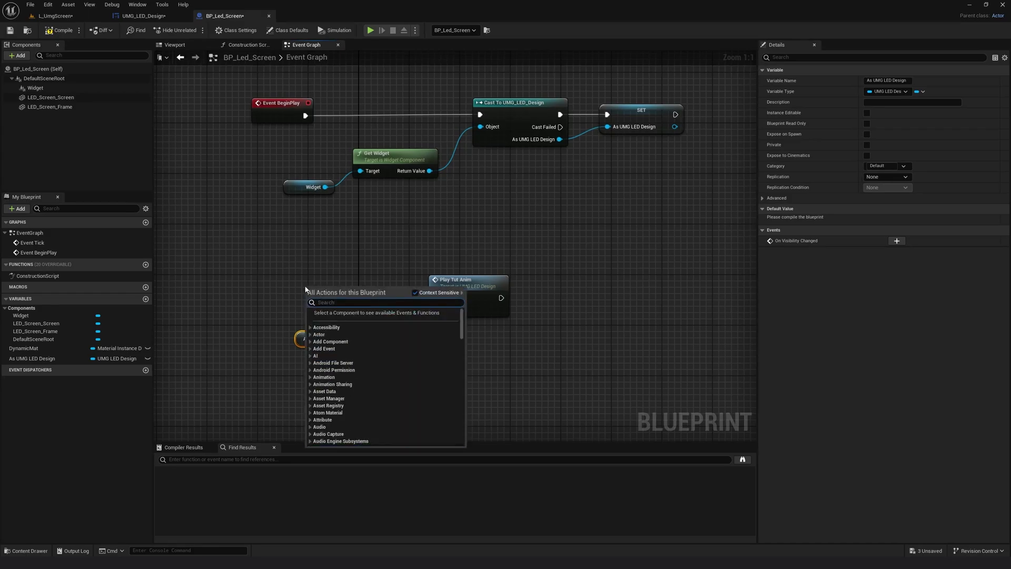
{"action": "type", "text": "add"}
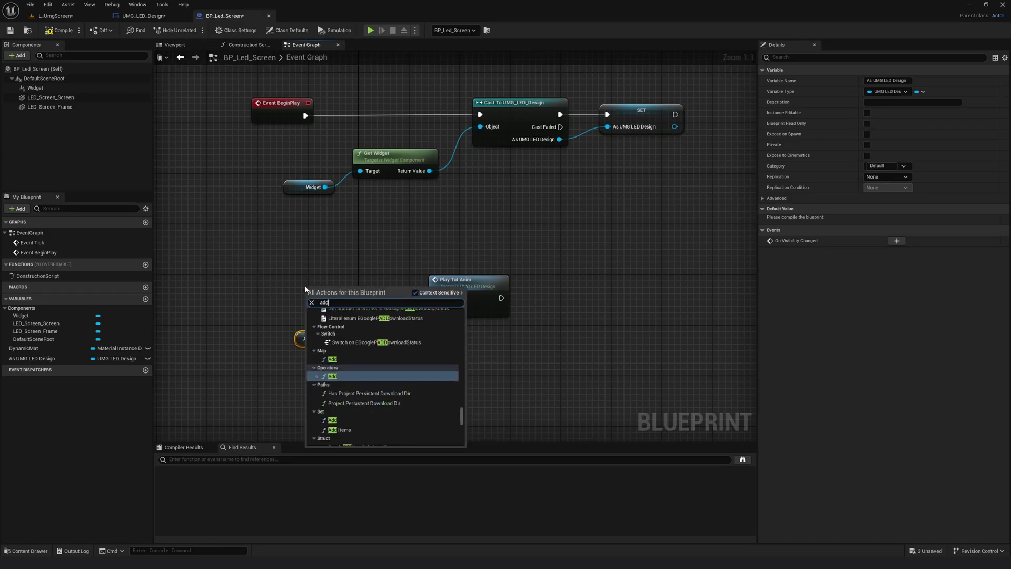
{"action": "type", "text": " cus"}
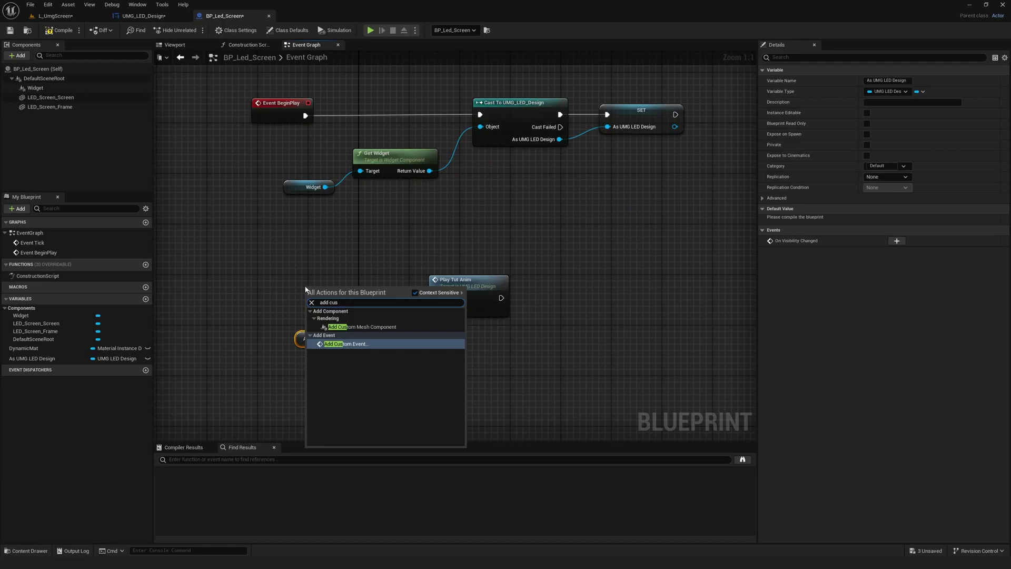
{"action": "left_click", "coordinate": [345, 344]}
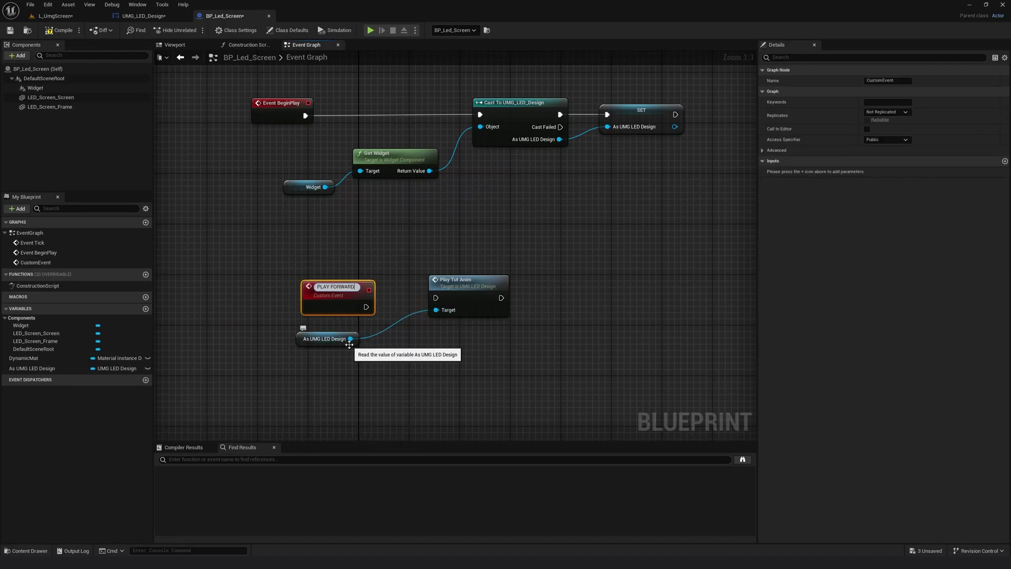
{"action": "left_click", "coordinate": [377, 266]}
{"action": "left_click_drag", "start_coordinate": [356, 304], "coordinate": [437, 302]}
{"action": "left_click", "coordinate": [465, 287]}
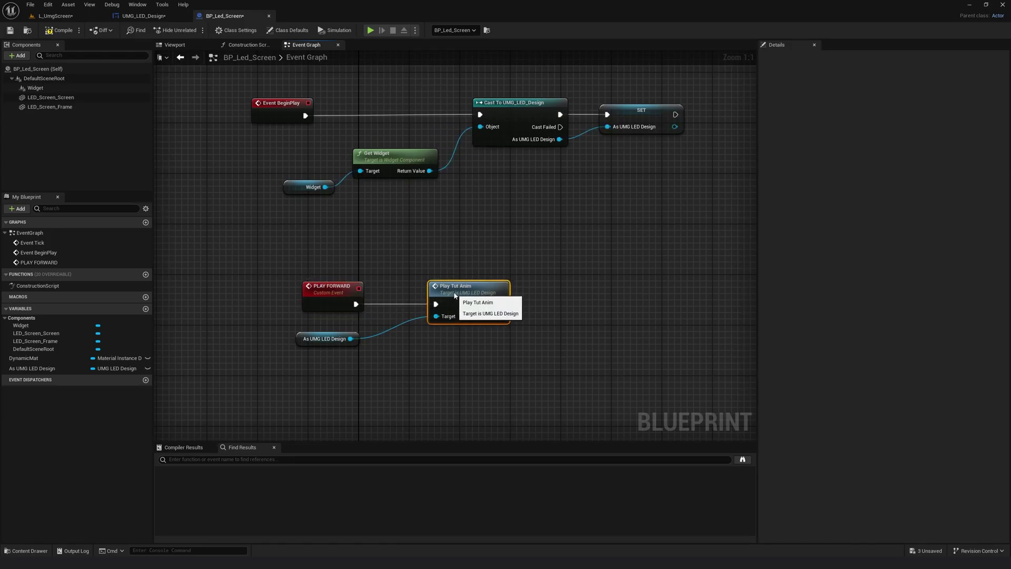
Enable Call In Editor for the PLAY FORWARD event and save the BP_Led_Screen blueprint.
{"action": "left_click", "coordinate": [323, 289]}
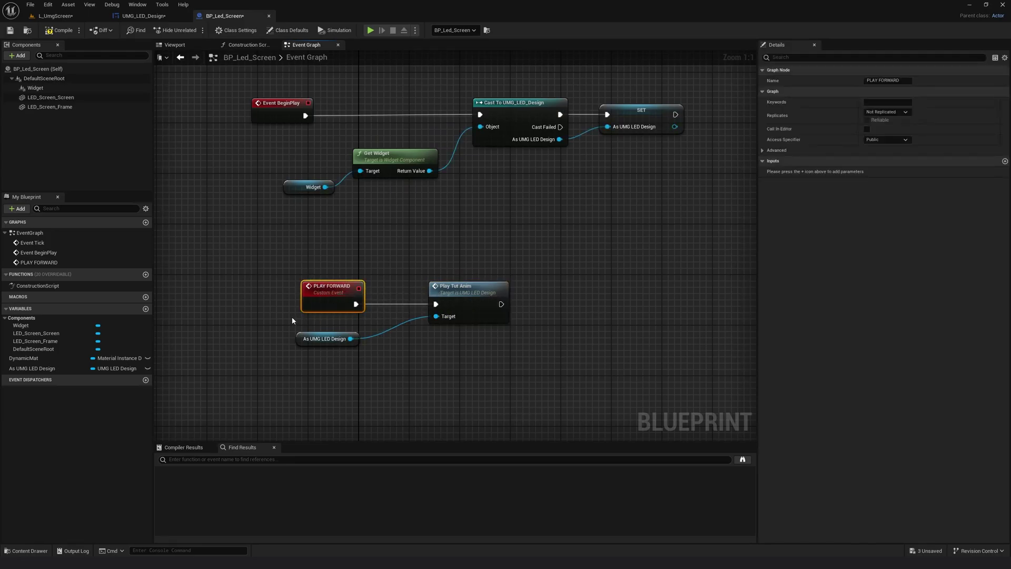
{"action": "left_click", "coordinate": [866, 129]}
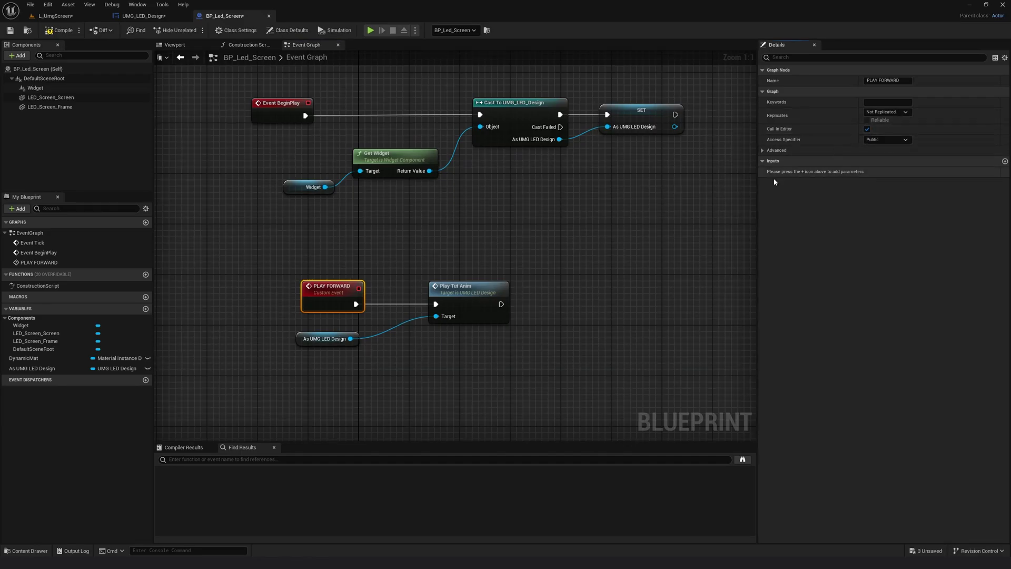
{"action": "left_click", "coordinate": [10, 30]}
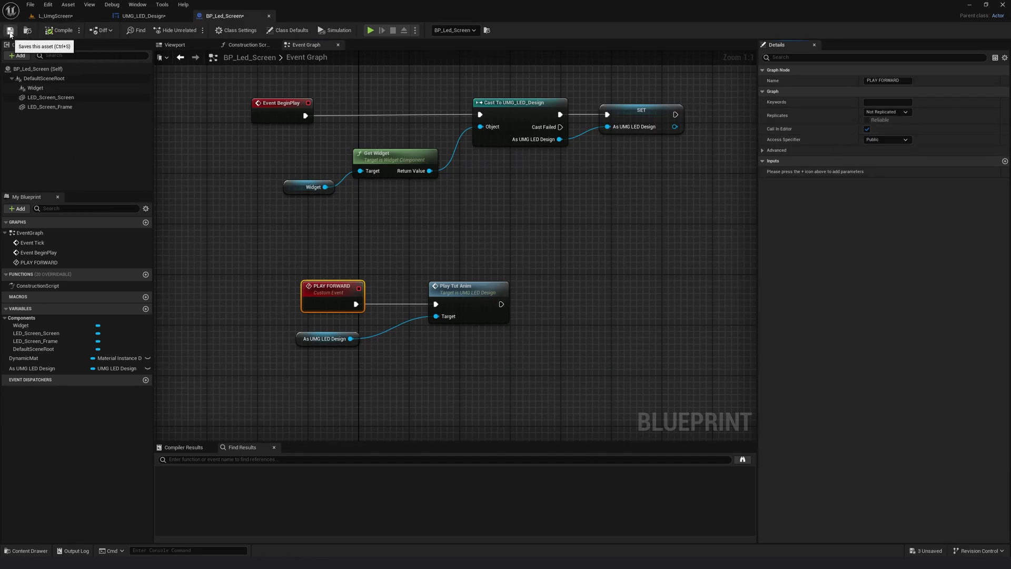
Test the L_UmgScreen level in play mode by triggering PLAY FORWARD on the BP_Led_Screen actor, and stop the session.
{"action": "left_click", "coordinate": [55, 16]}
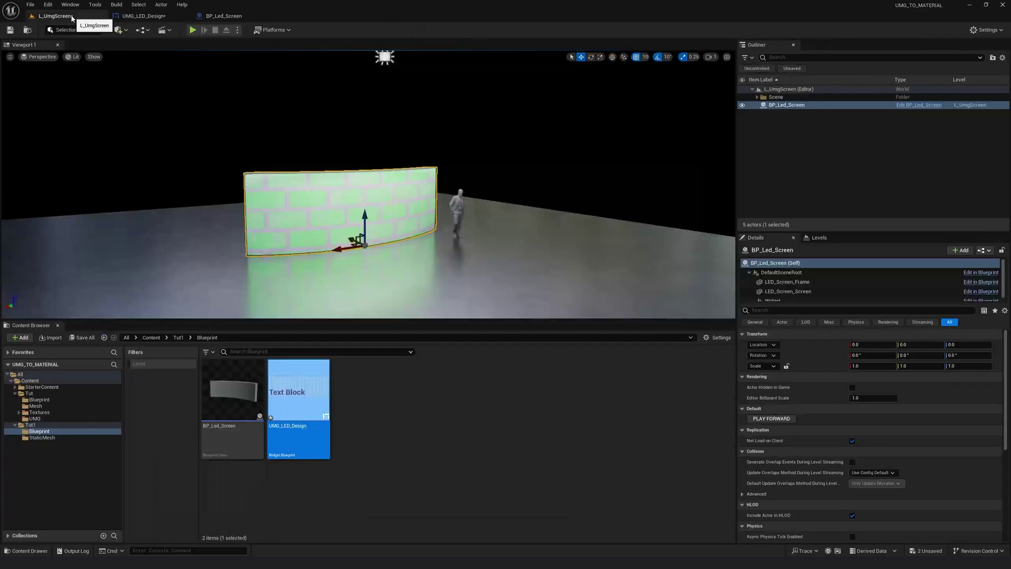
{"action": "left_click", "coordinate": [193, 30]}
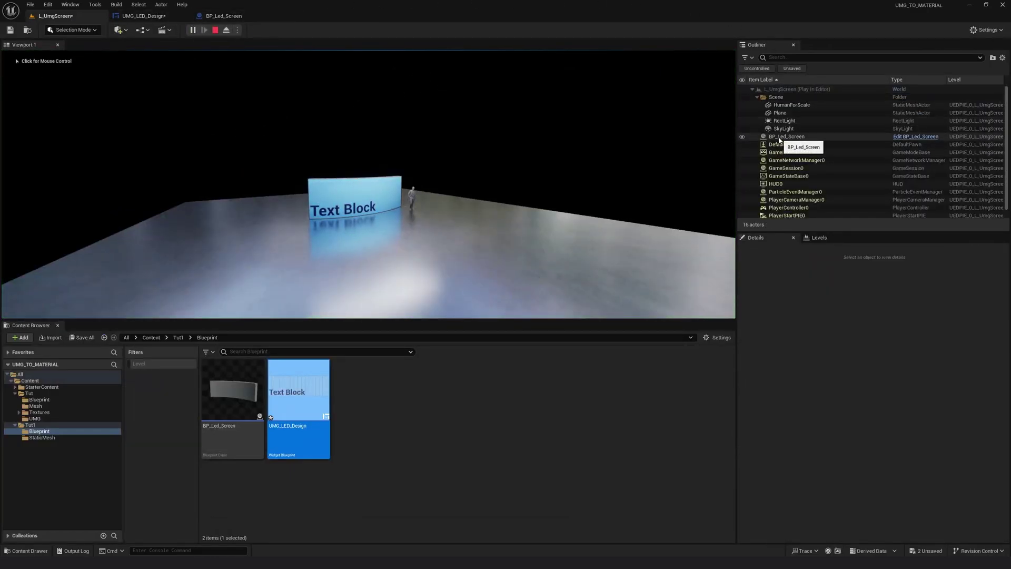
{"action": "left_click", "coordinate": [779, 139]}
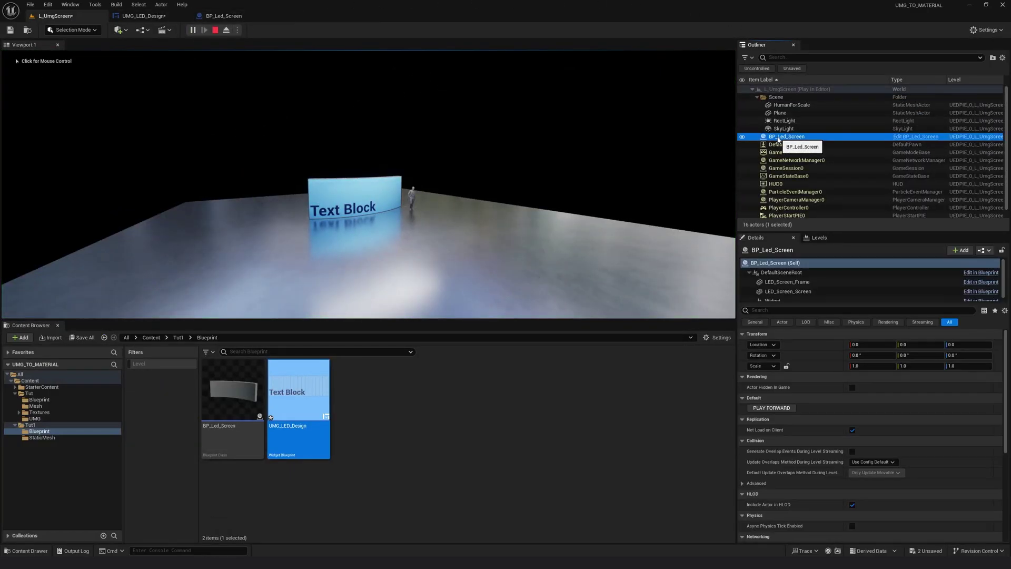
{"action": "left_click", "coordinate": [772, 408]}
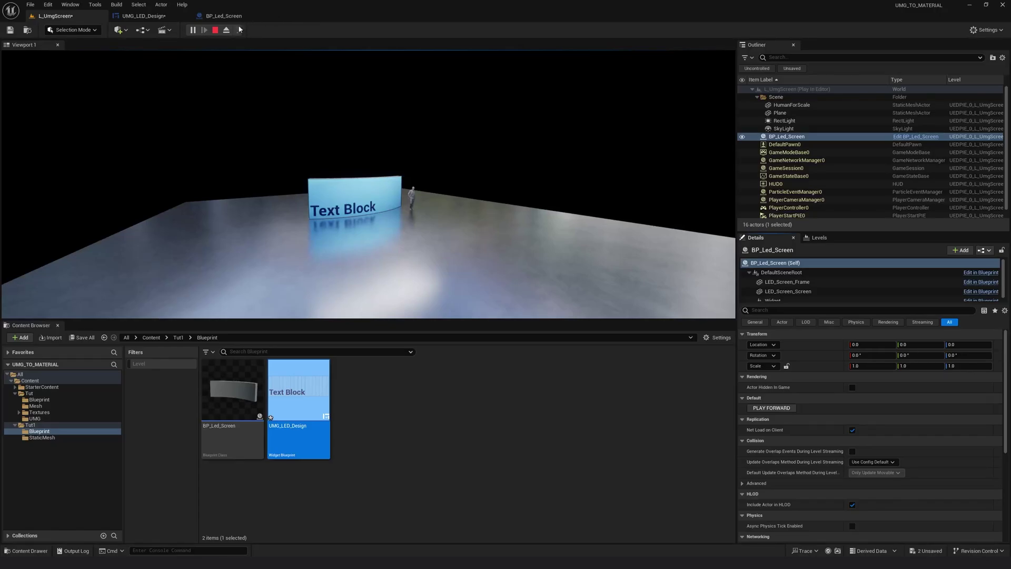
{"action": "left_click", "coordinate": [215, 30]}
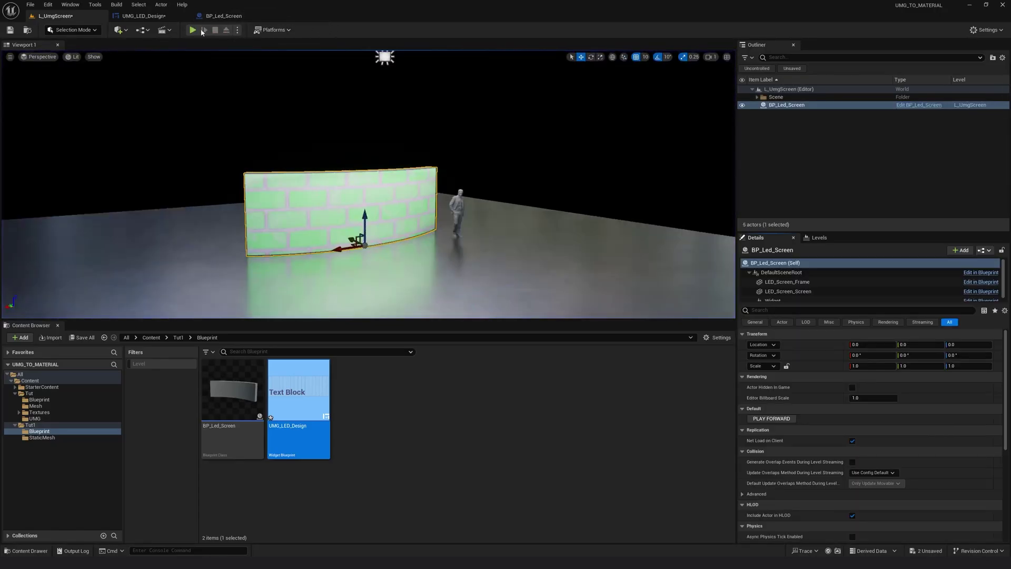
Review the Play Tut Anim nodes in UMG_LED_Design and scrub through the TutAnim animation in the widget designer.
{"action": "left_click", "coordinate": [142, 16]}
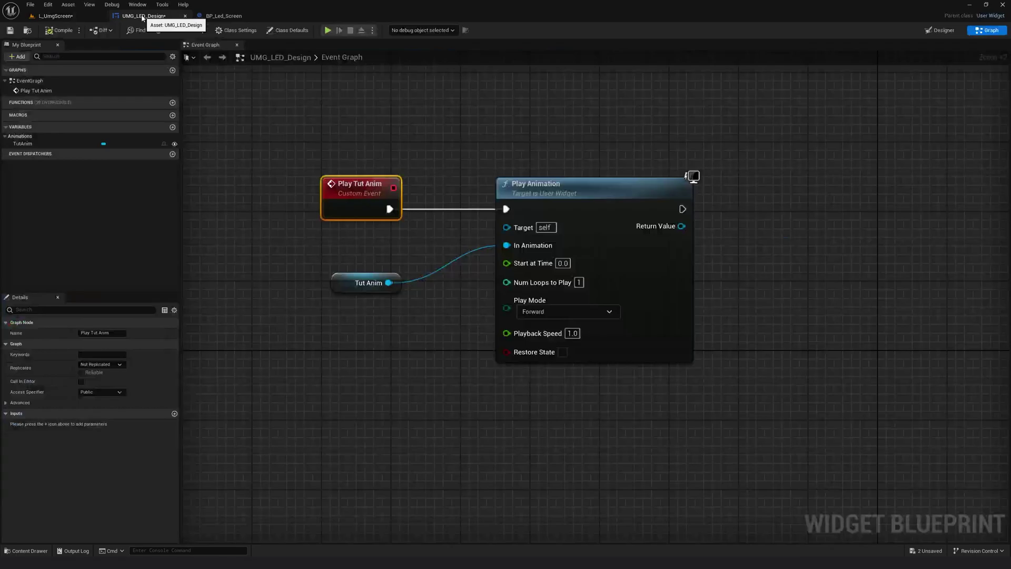
{"action": "left_click_drag", "start_coordinate": [329, 133], "coordinate": [766, 374]}
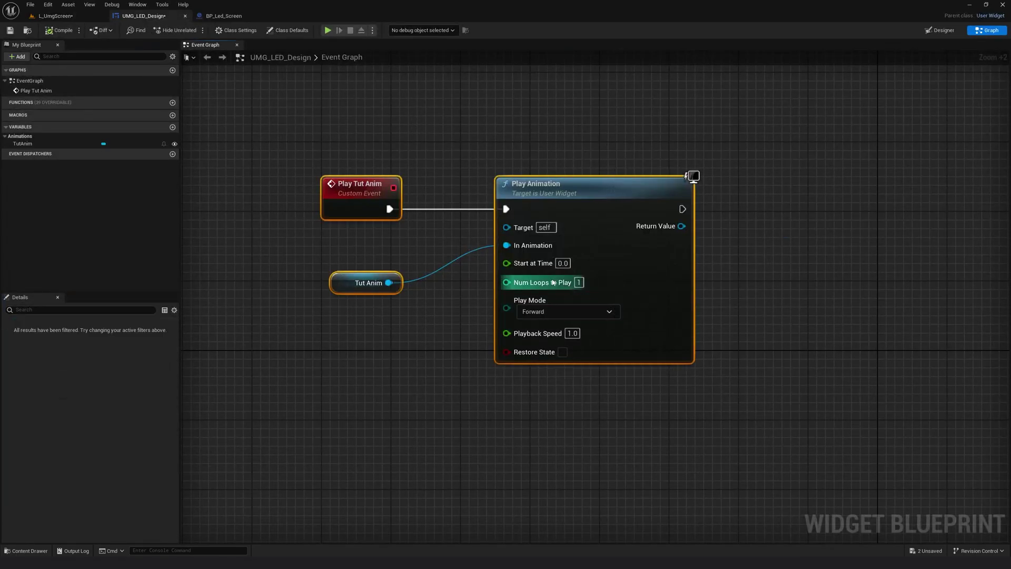
{"action": "scroll", "coordinate": [362, 328], "scroll_direction": "down", "scroll_amount": 2}
{"action": "left_click", "coordinate": [940, 30]}
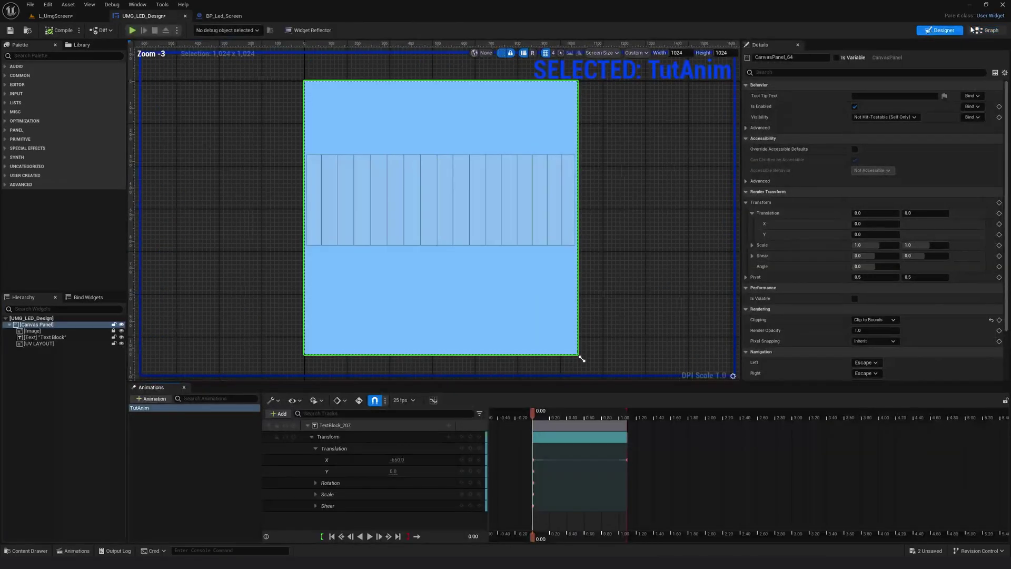
{"action": "left_click_drag", "start_coordinate": [533, 409], "coordinate": [570, 418]}
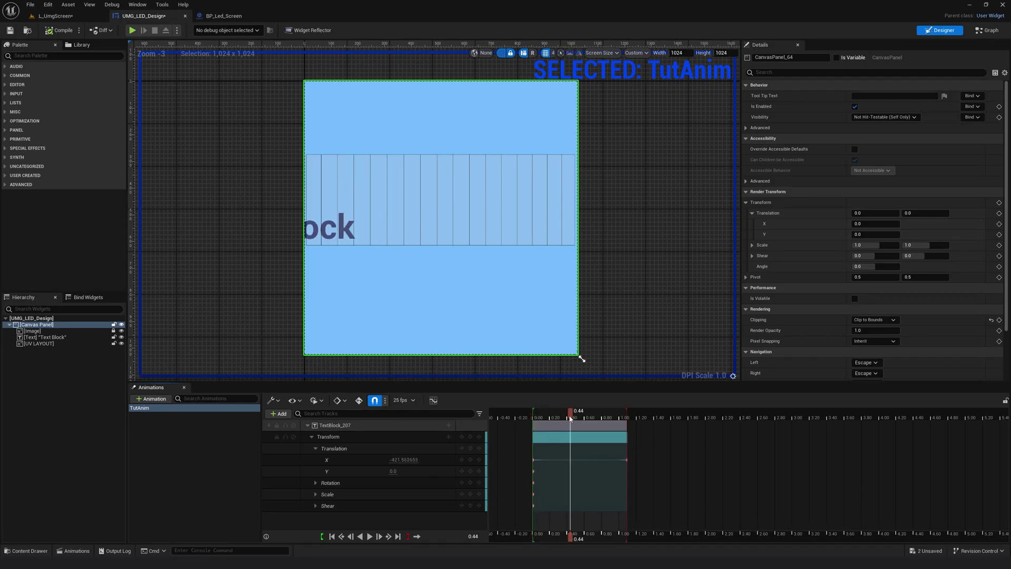
{"action": "left_click", "coordinate": [308, 426]}
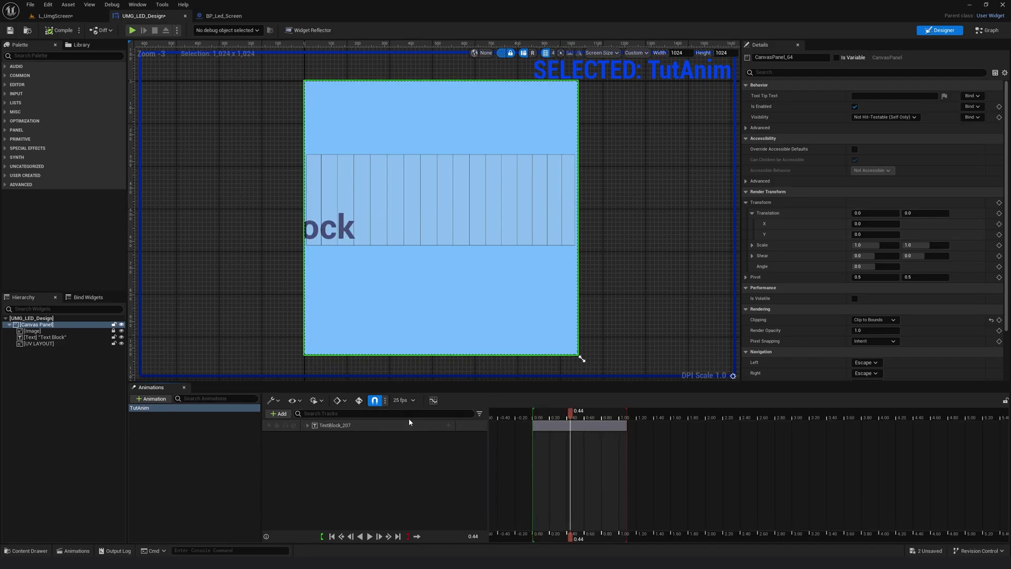
{"action": "mouse_move", "coordinate": [559, 417]}
{"action": "left_mouse_down"}
{"action": "mouse_move", "coordinate": [537, 417]}
{"action": "mouse_move", "coordinate": [584, 417]}
{"action": "mouse_move", "coordinate": [560, 417]}
{"action": "left_mouse_up"}
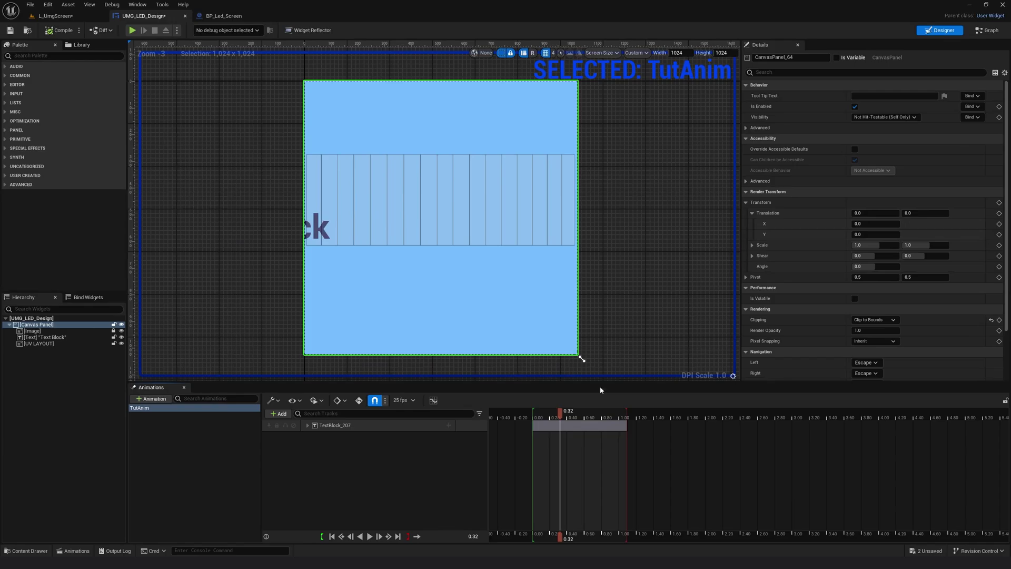
{"action": "left_click", "coordinate": [989, 30]}
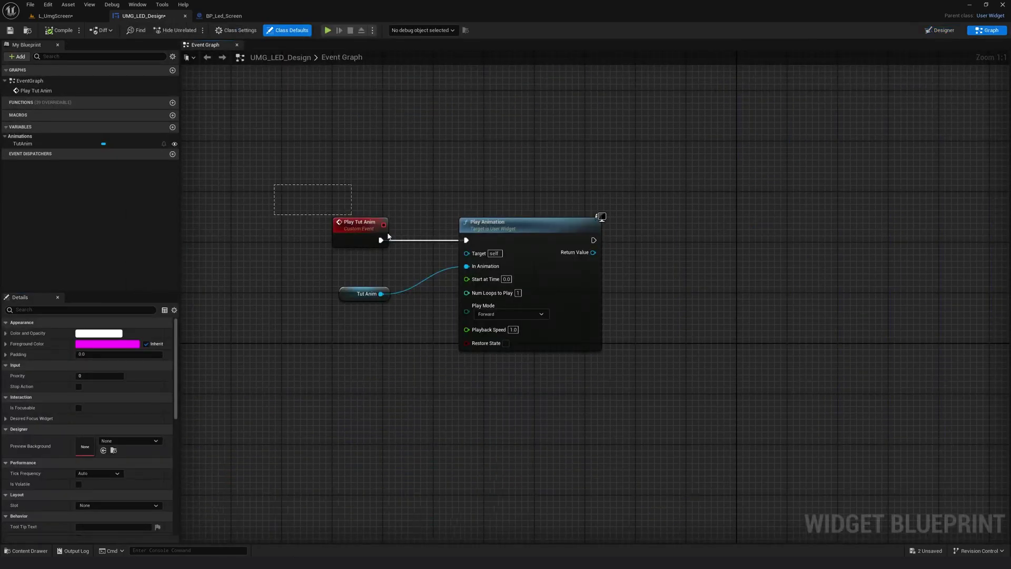
Examine the Play Tut Anim event, its Tut Anim reference and the Play Animation node's options in the widget's event graph.
{"action": "left_click_drag", "start_coordinate": [388, 236], "coordinate": [665, 368]}
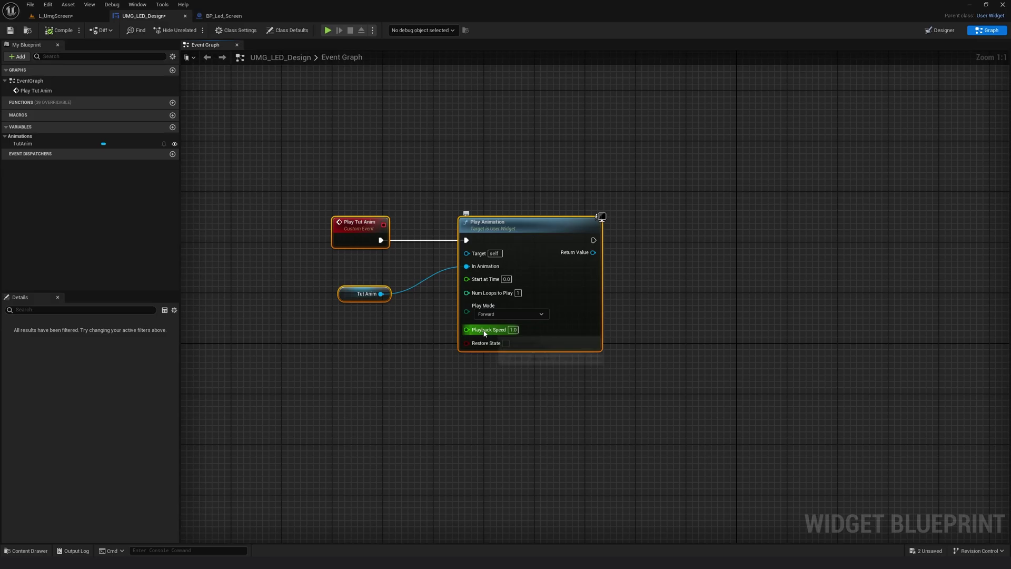
{"action": "scroll", "coordinate": [484, 333], "scroll_direction": "up", "scroll_amount": 5}
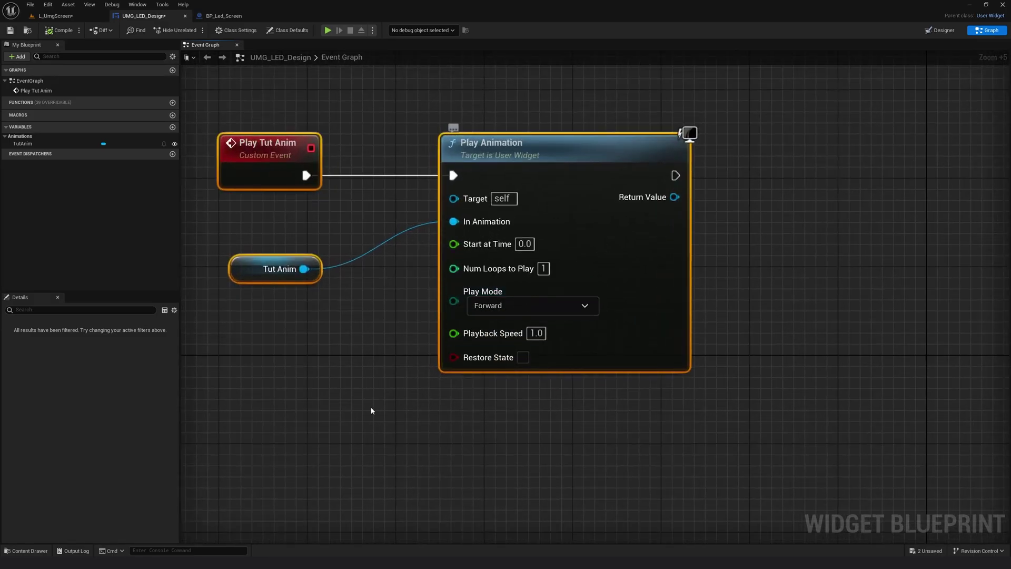
{"action": "scroll", "coordinate": [371, 410], "scroll_direction": "down", "scroll_amount": 4}
{"action": "left_click_drag", "start_coordinate": [253, 395], "coordinate": [498, 221]}
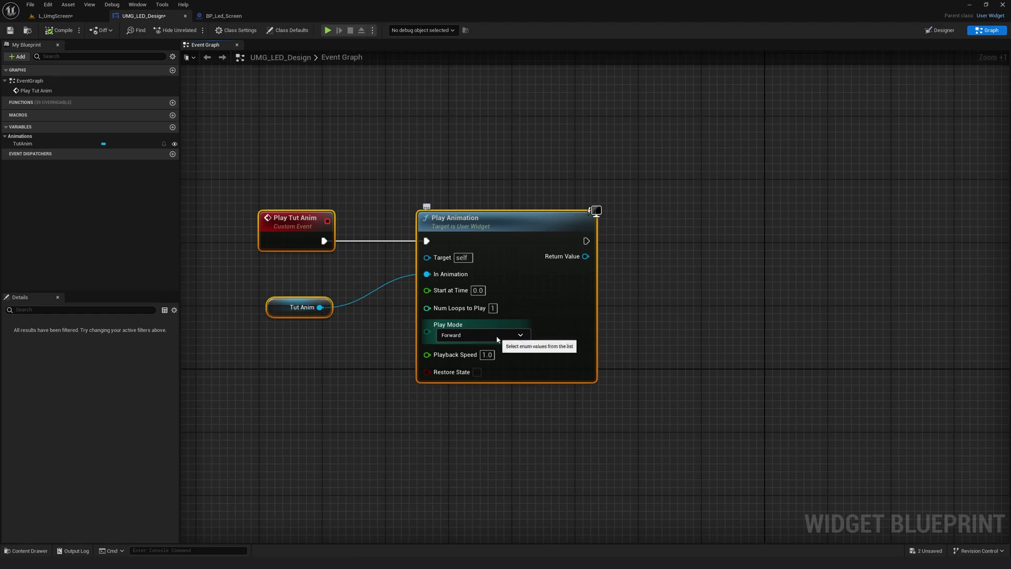
{"action": "scroll", "coordinate": [542, 408], "scroll_direction": "down", "scroll_amount": 3}
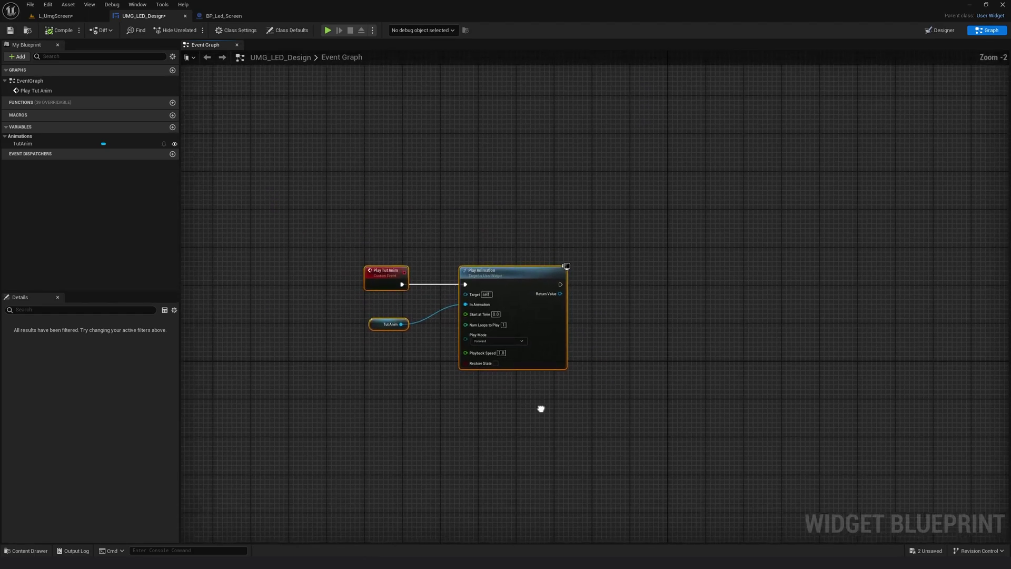
{"action": "scroll", "coordinate": [476, 313], "scroll_direction": "up", "scroll_amount": 1}
{"action": "left_click", "coordinate": [463, 291]}
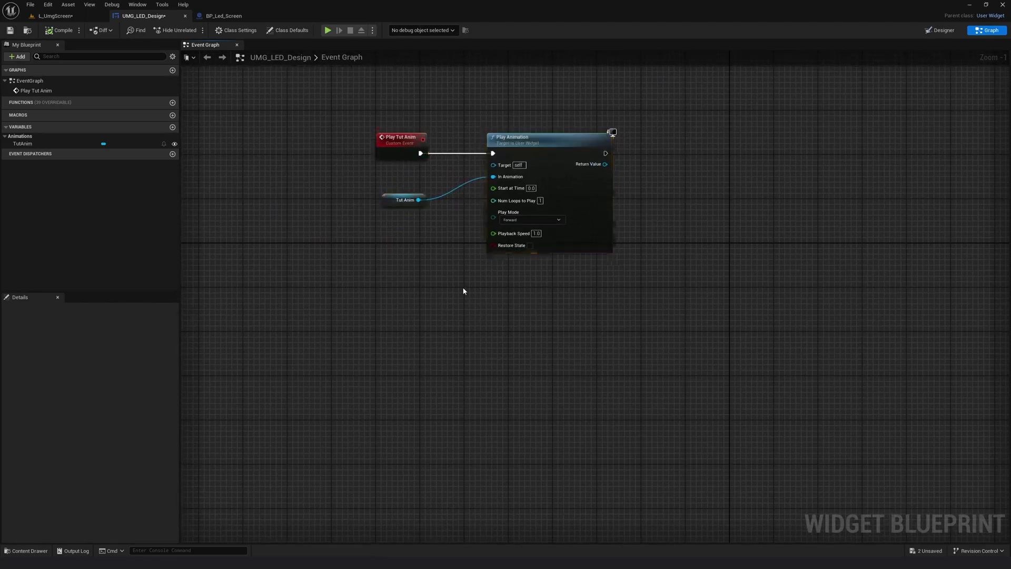
{"action": "left_click", "coordinate": [393, 200]}
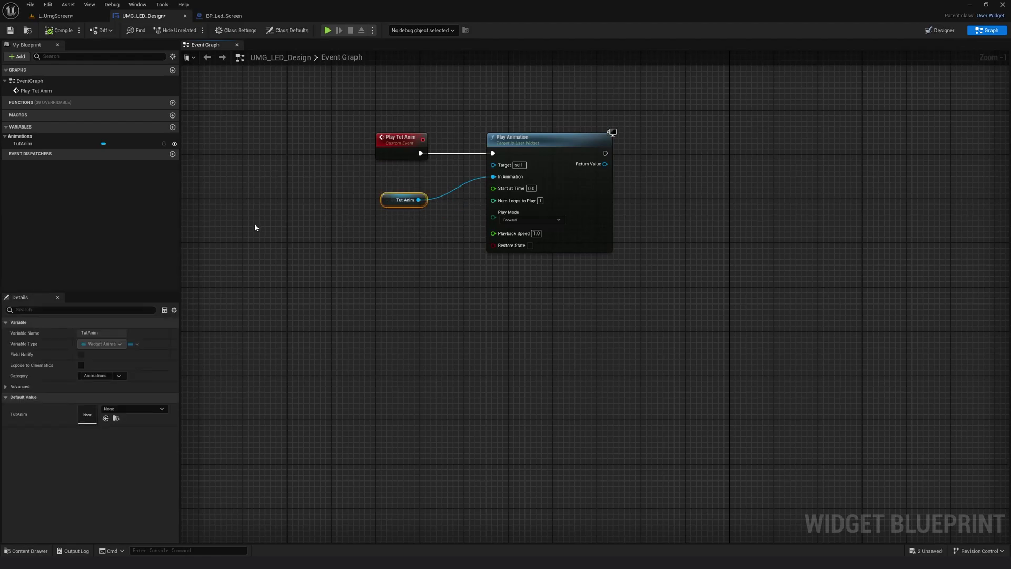
Add a second TutAnim getter to the widget's event graph below the existing Play Tut Anim nodes.
{"action": "left_click_drag", "start_coordinate": [31, 142], "coordinate": [402, 363]}
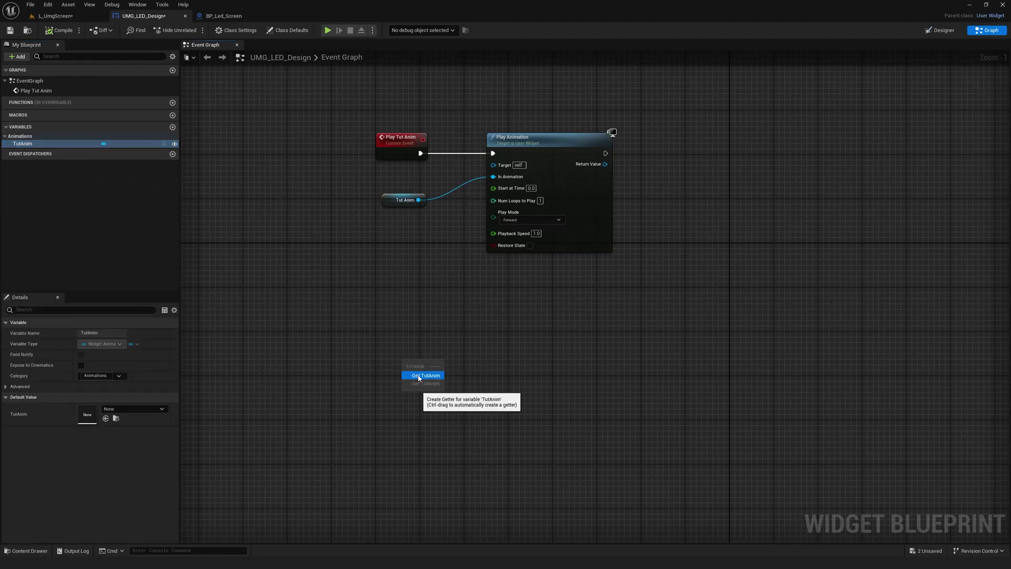
{"action": "left_click", "coordinate": [431, 371]}
{"action": "scroll", "coordinate": [431, 372], "scroll_direction": "up", "scroll_amount": 1}
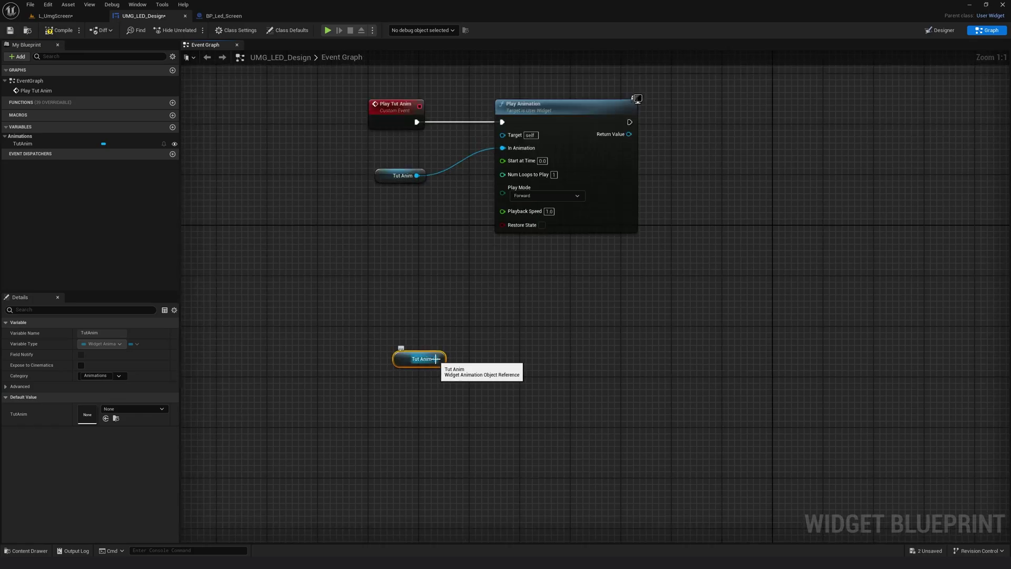
Create a Play Animation node from the new Tut Anim getter and set its Play Mode to Reverse.
{"action": "scroll", "coordinate": [442, 358], "scroll_direction": "up", "scroll_amount": 3}
{"action": "left_click_drag", "start_coordinate": [439, 356], "coordinate": [556, 328]}
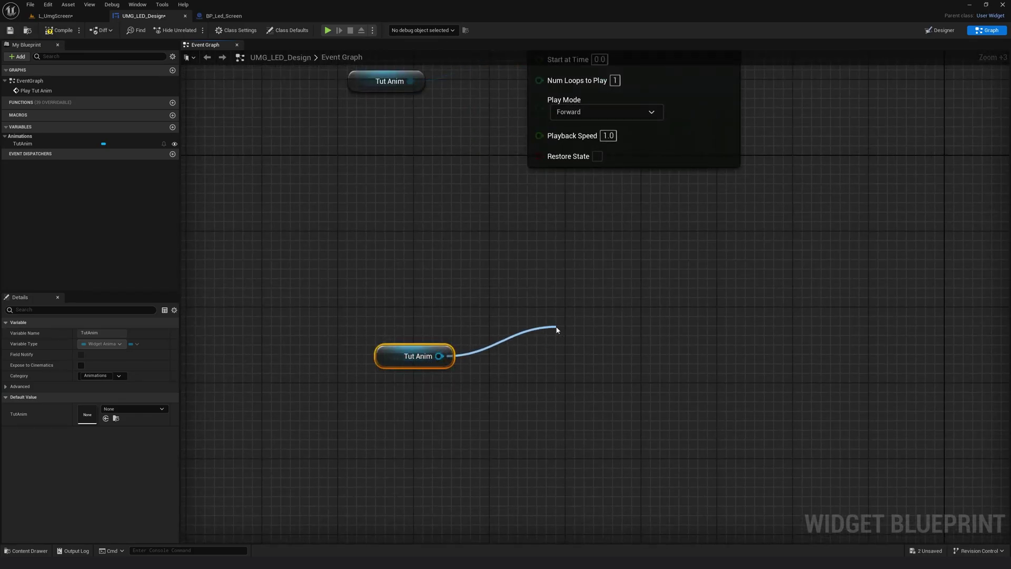
{"action": "type", "text": "pla"}
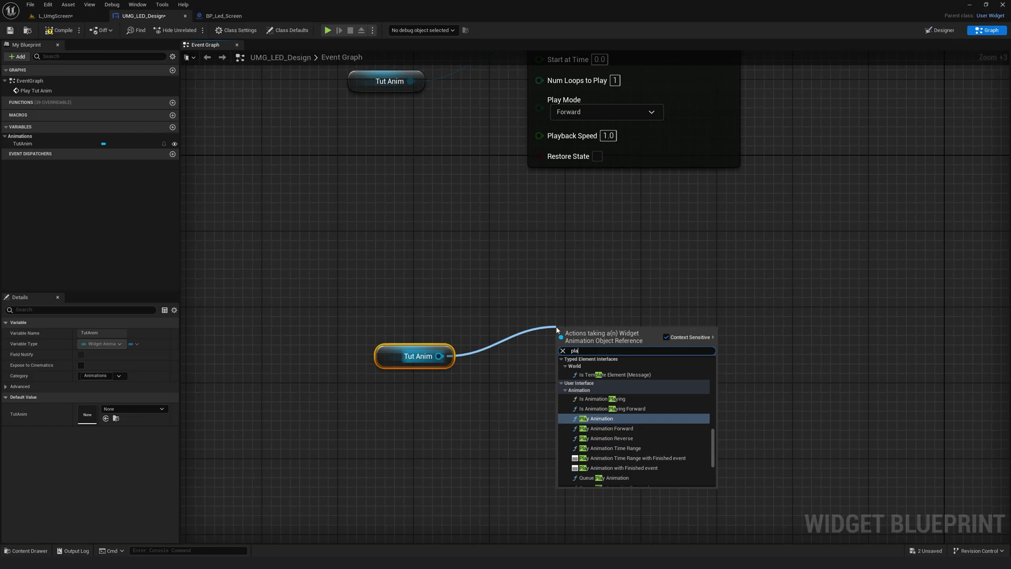
{"action": "type", "text": "y anim"}
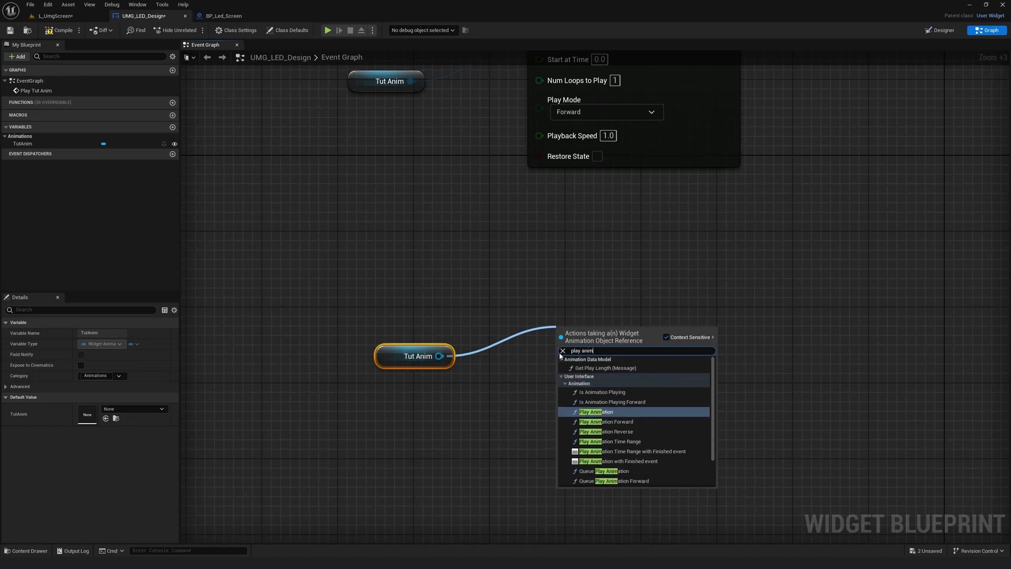
{"action": "left_click", "coordinate": [596, 411]}
{"action": "left_click_drag", "start_coordinate": [609, 342], "coordinate": [574, 253]}
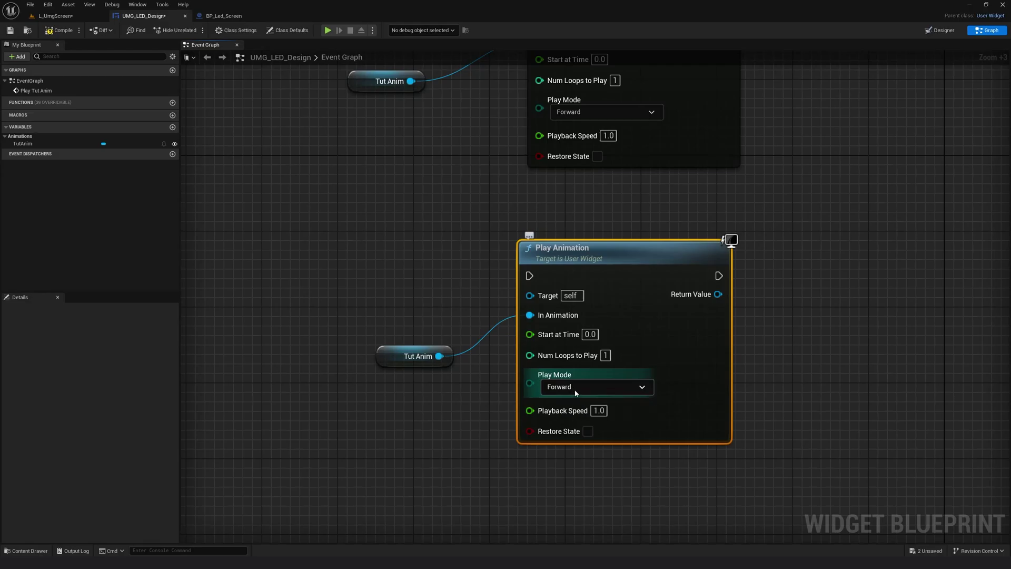
{"action": "left_click", "coordinate": [641, 387]}
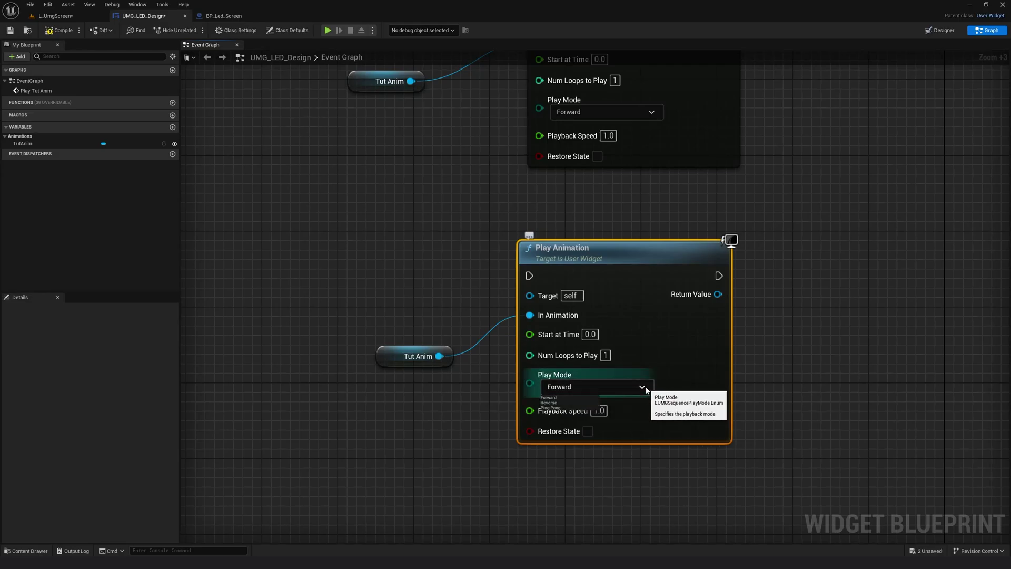
{"action": "left_click", "coordinate": [549, 402]}
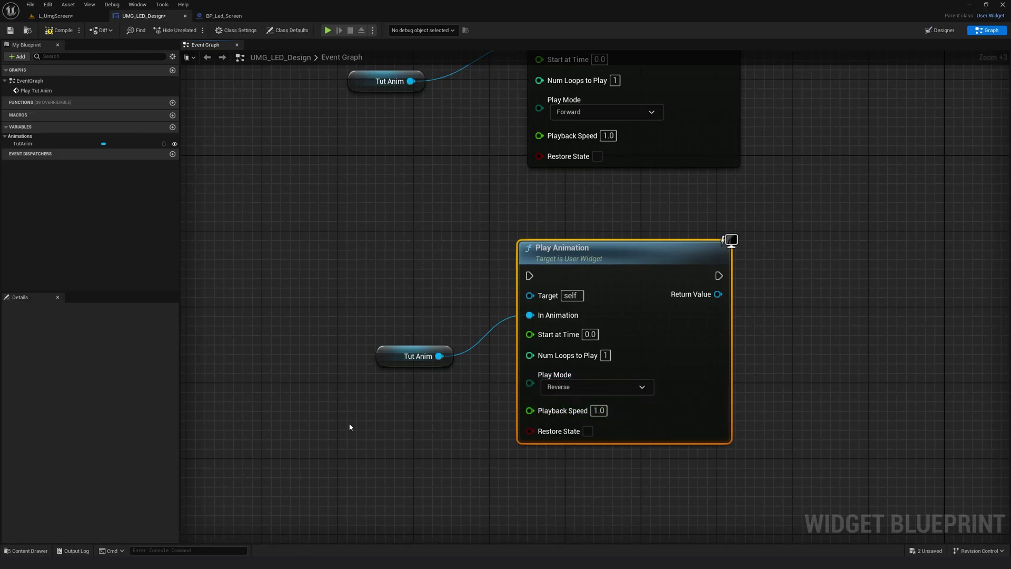
Add a custom event named Reverse Tut Anim beside the reverse Play Animation node.
{"action": "right_click_drag", "start_coordinate": [349, 426], "coordinate": [462, 485]}
{"action": "scroll", "coordinate": [467, 350], "scroll_direction": "down", "scroll_amount": 1}
{"action": "left_click", "coordinate": [495, 77]}
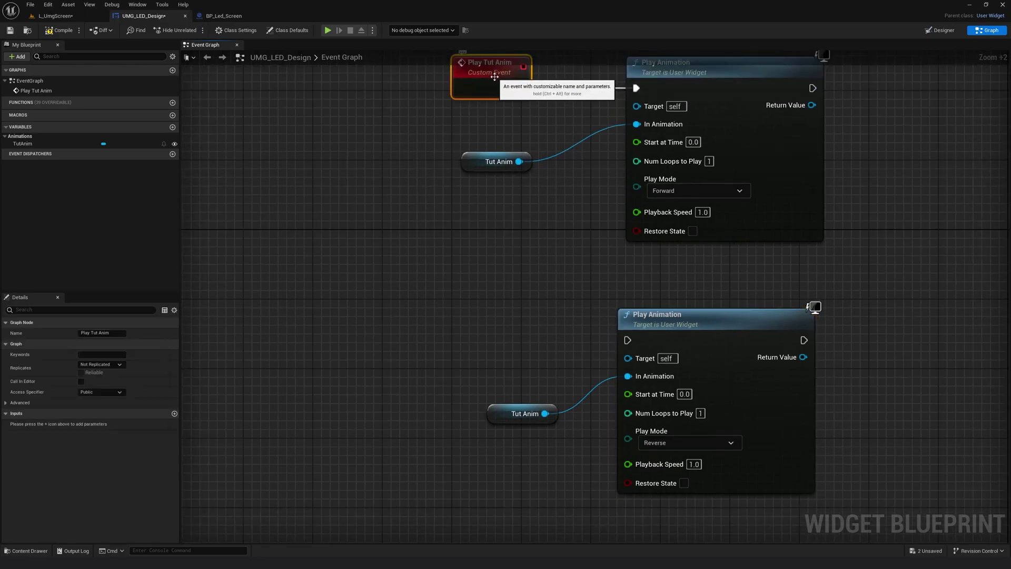
{"action": "right_click_drag", "start_coordinate": [495, 77], "coordinate": [491, 110]}
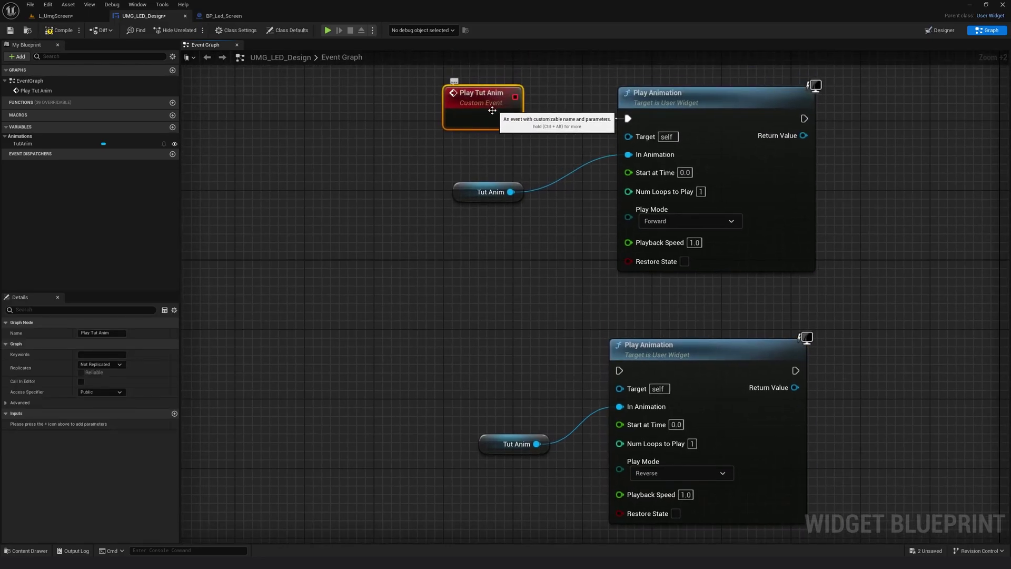
{"action": "right_click", "coordinate": [460, 367]}
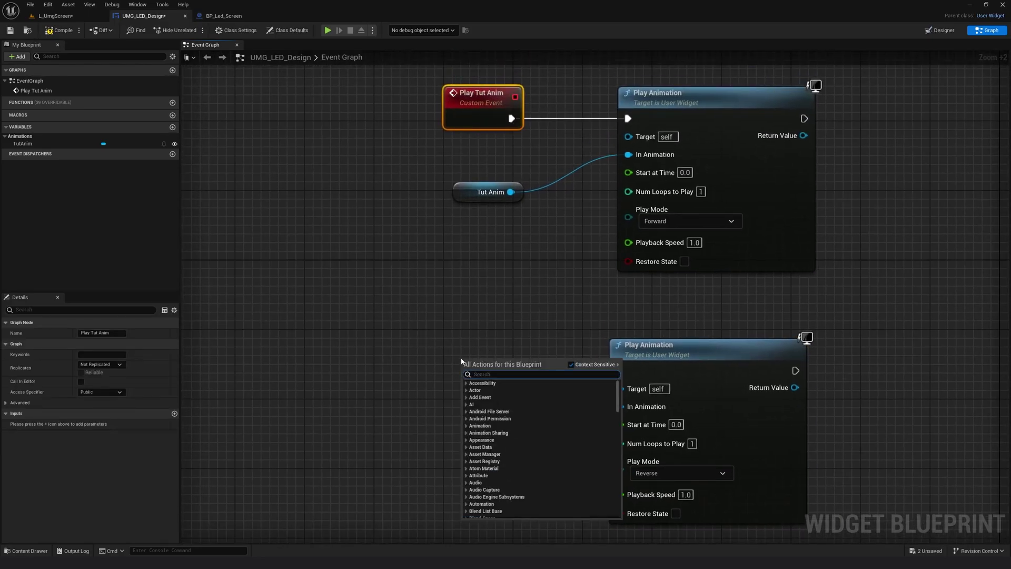
{"action": "type", "text": "add cus"}
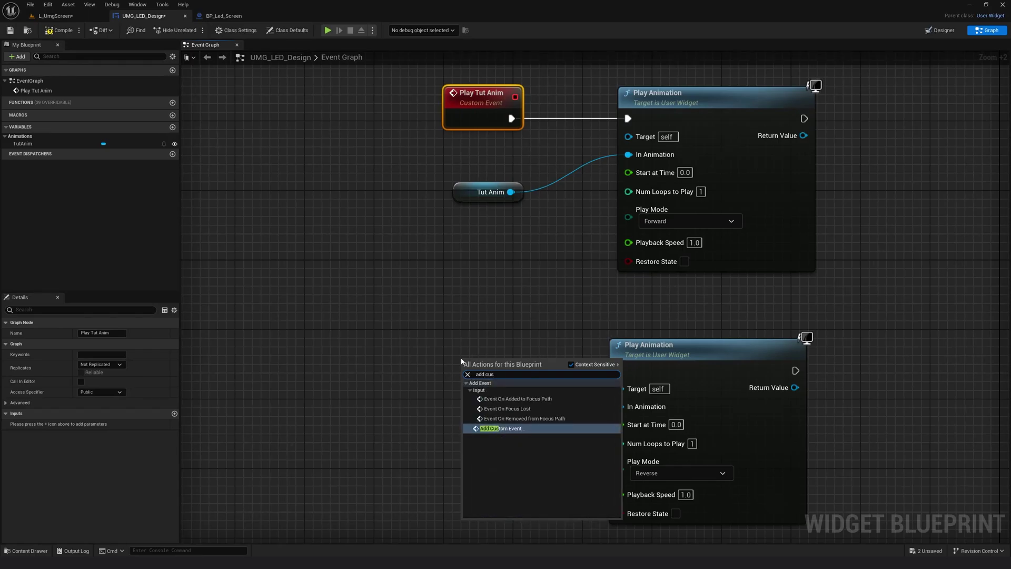
{"action": "left_click", "coordinate": [515, 430]}
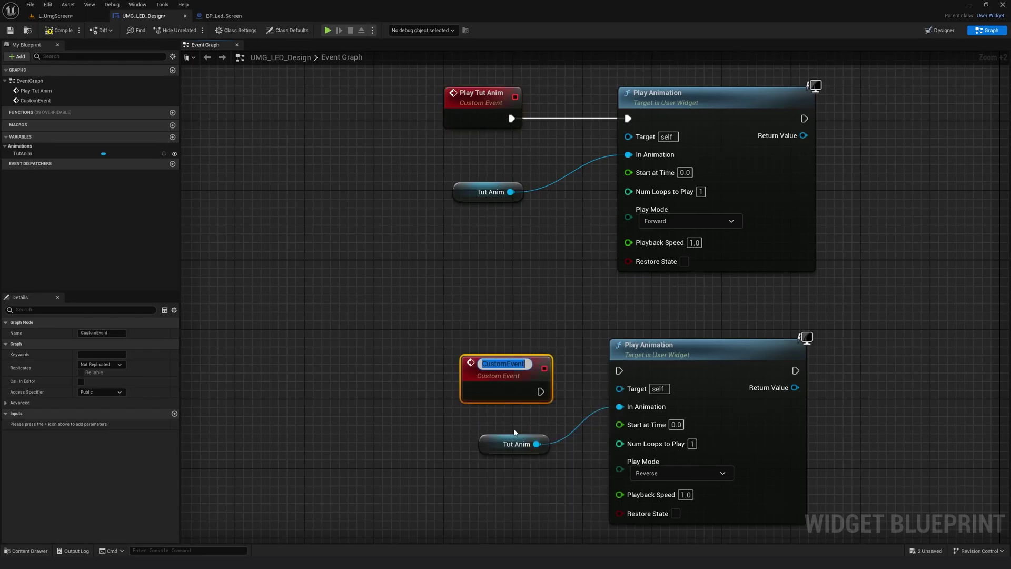
{"action": "type", "text": "Reverse"}
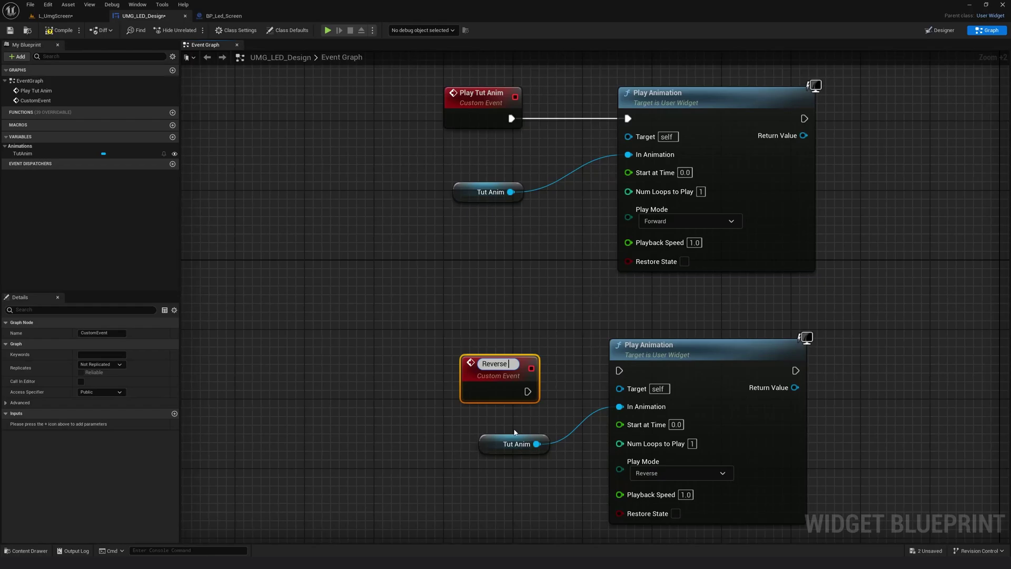
{"action": "type", "text": " Tut Anim"}
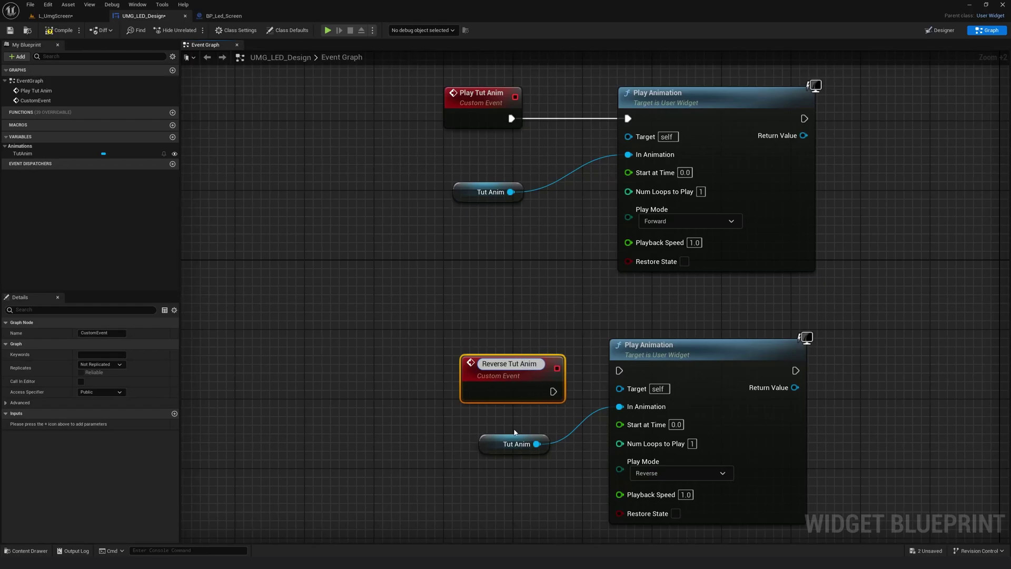
{"action": "left_click", "coordinate": [526, 328]}
Connect Reverse Tut Anim to the reverse Play Animation node and save the UMG_LED_Design widget.
{"action": "left_click_drag", "start_coordinate": [540, 387], "coordinate": [655, 356]}
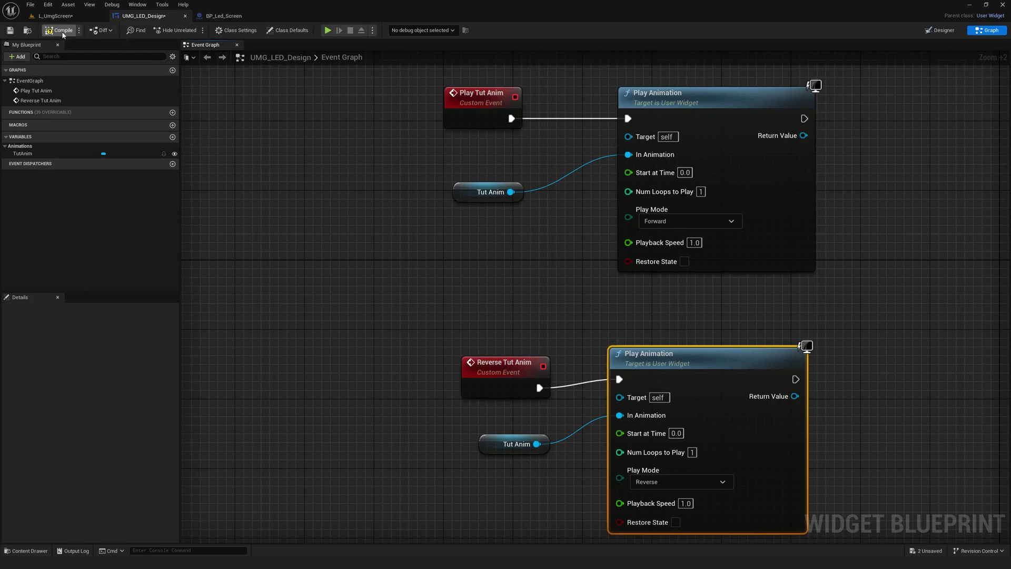
{"action": "left_click", "coordinate": [11, 31]}
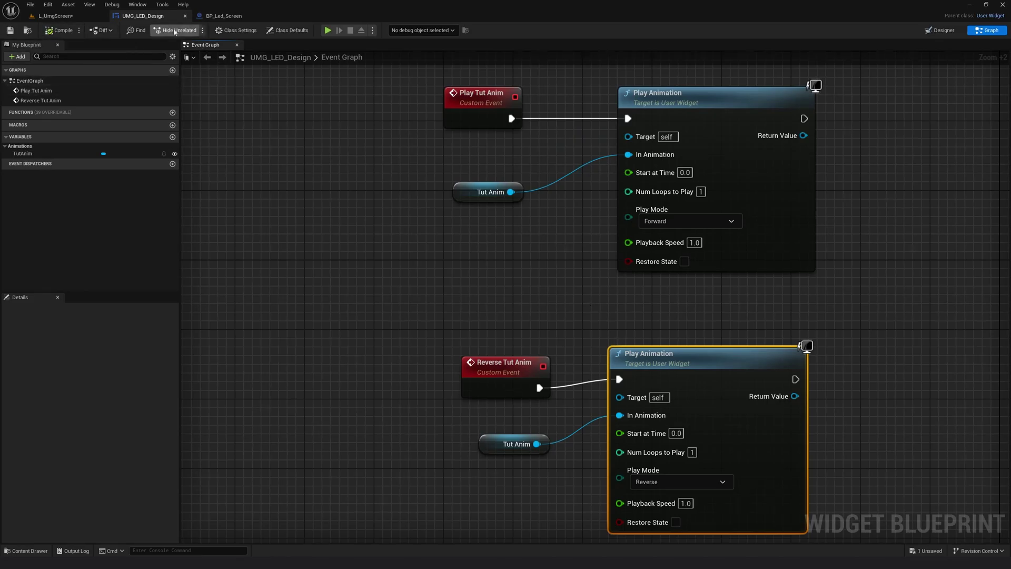
In BP_Led_Screen, reposition the PLAY FORWARD nodes under the BeginPlay logic and group them in a comment titled Play Forward.
{"action": "left_click", "coordinate": [222, 16]}
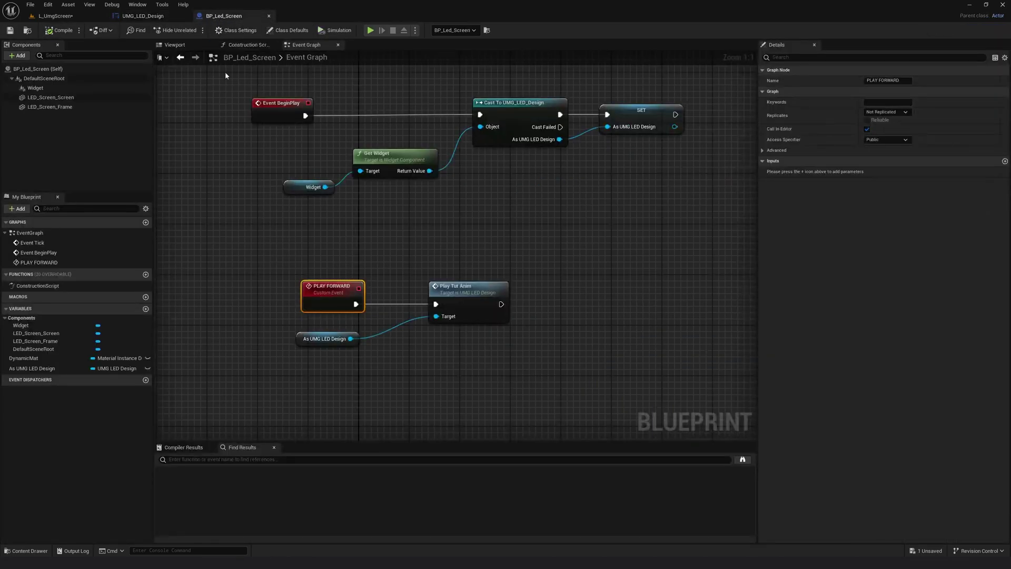
{"action": "left_click_drag", "start_coordinate": [226, 261], "coordinate": [514, 343]}
{"action": "left_click_drag", "start_coordinate": [469, 293], "coordinate": [424, 305]}
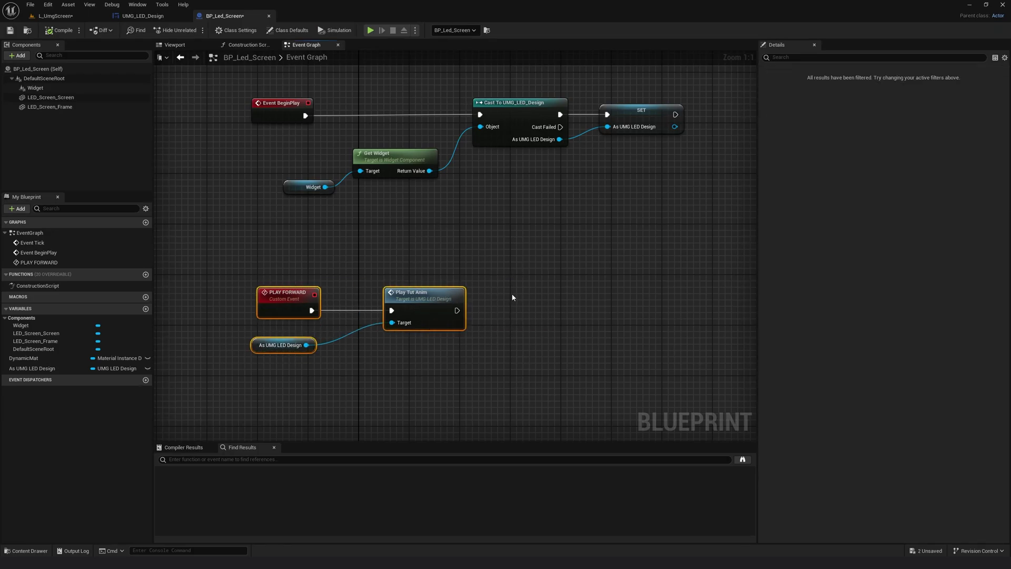
{"action": "key", "text": "c"}
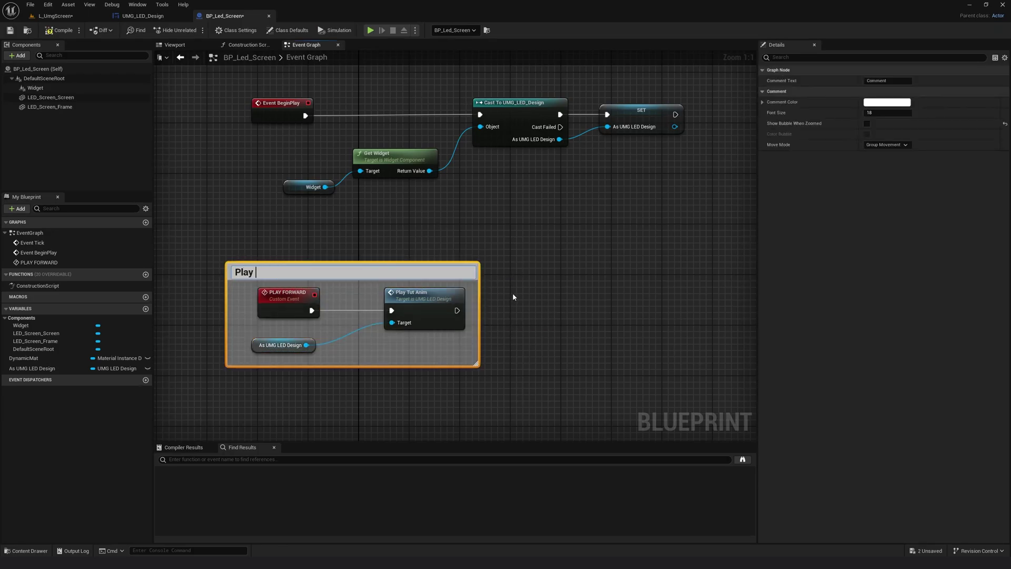
{"action": "type", "text": "Play Forward"}
{"action": "key", "text": "Return"}
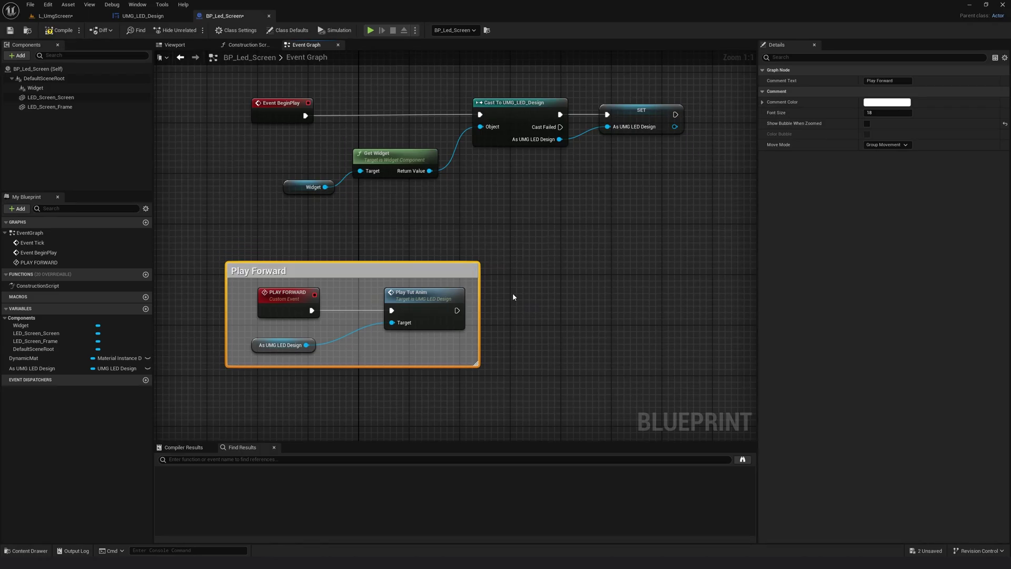
Add a getter for the As UMG LED Design variable below the Play Forward comment.
{"action": "left_click", "coordinate": [31, 368]}
{"action": "left_click_drag", "start_coordinate": [24, 369], "coordinate": [392, 330]}
{"action": "left_click", "coordinate": [303, 348]}
{"action": "left_click", "coordinate": [251, 353]}
Create a Reverse Tut Anim call from the new As UMG LED Design getter and arrange the two nodes.
{"action": "left_click", "coordinate": [145, 15]}
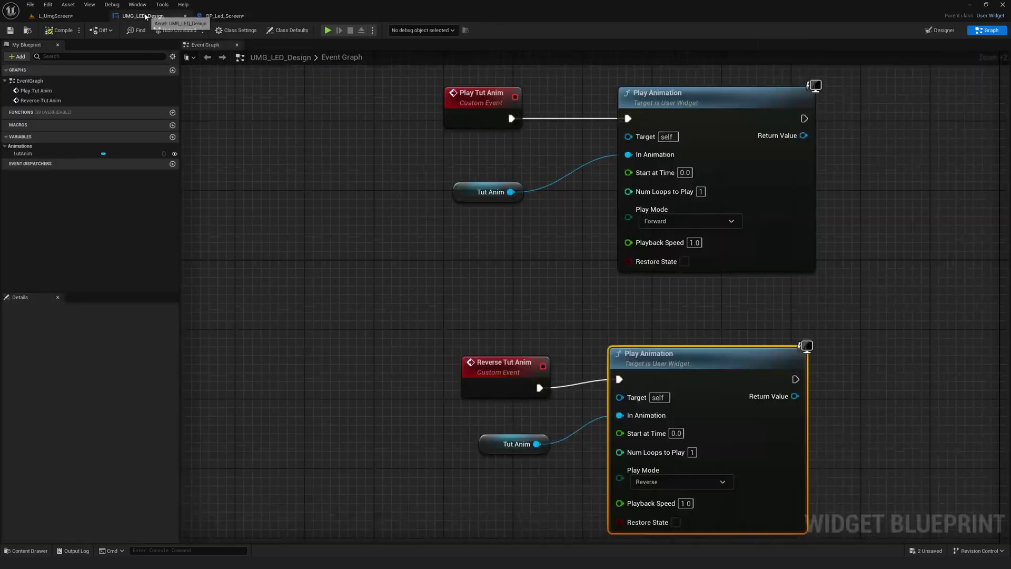
{"action": "left_click", "coordinate": [271, 15]}
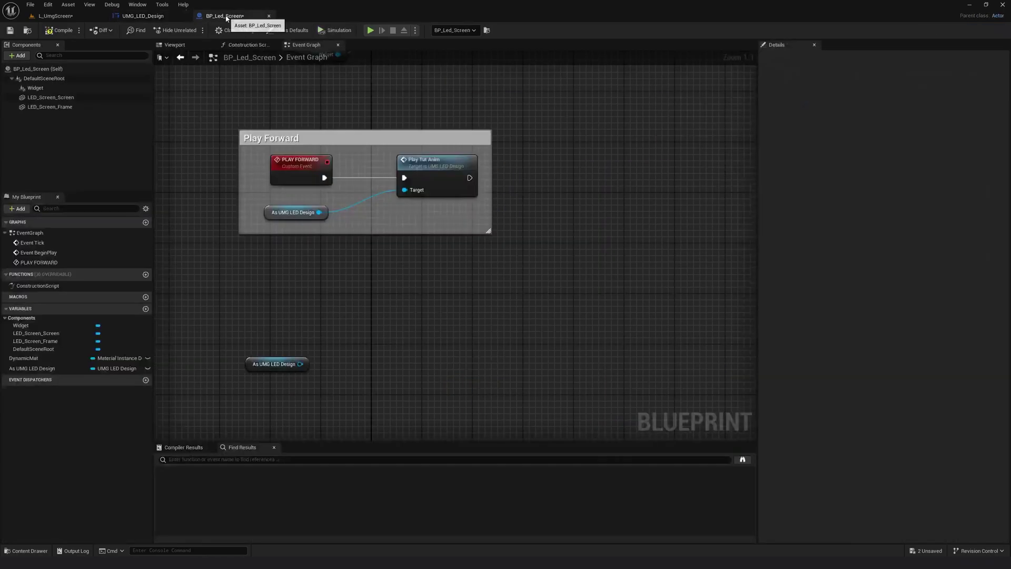
{"action": "left_click_drag", "start_coordinate": [300, 364], "coordinate": [355, 332]}
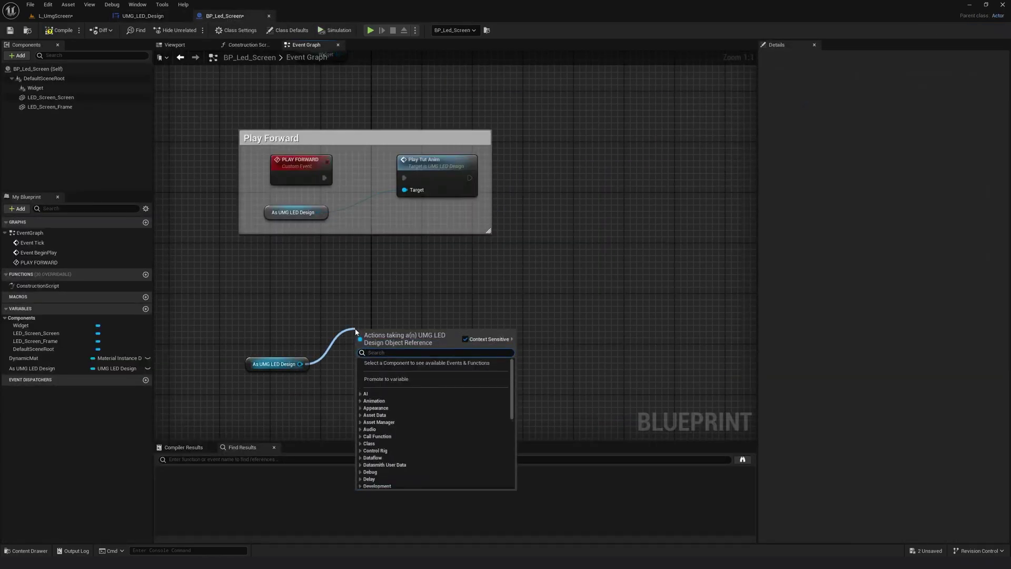
{"action": "type", "text": "rever"}
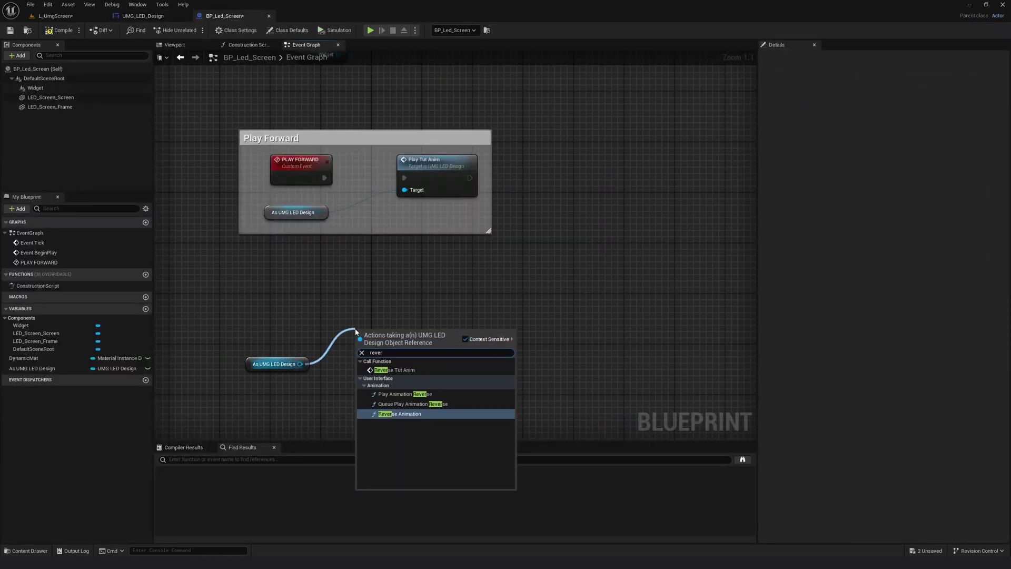
{"action": "left_click", "coordinate": [395, 370]}
{"action": "left_click_drag", "start_coordinate": [393, 329], "coordinate": [437, 329]}
{"action": "left_click_drag", "start_coordinate": [274, 364], "coordinate": [287, 376]}
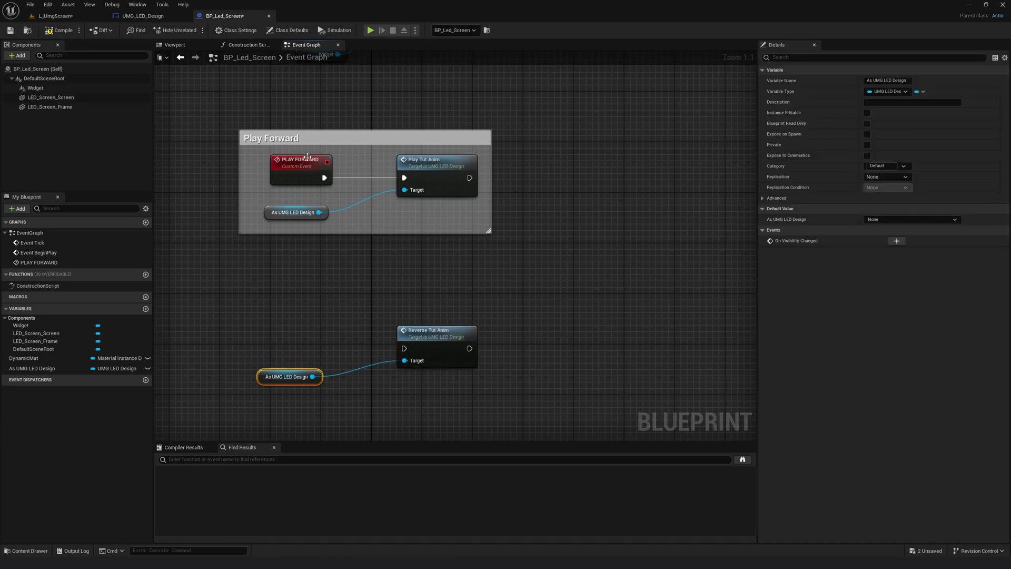
Add a custom event named PLAY REVERSE beside the Reverse Tut Anim call.
{"action": "right_click", "coordinate": [299, 319]}
{"action": "type", "text": "add cust"}
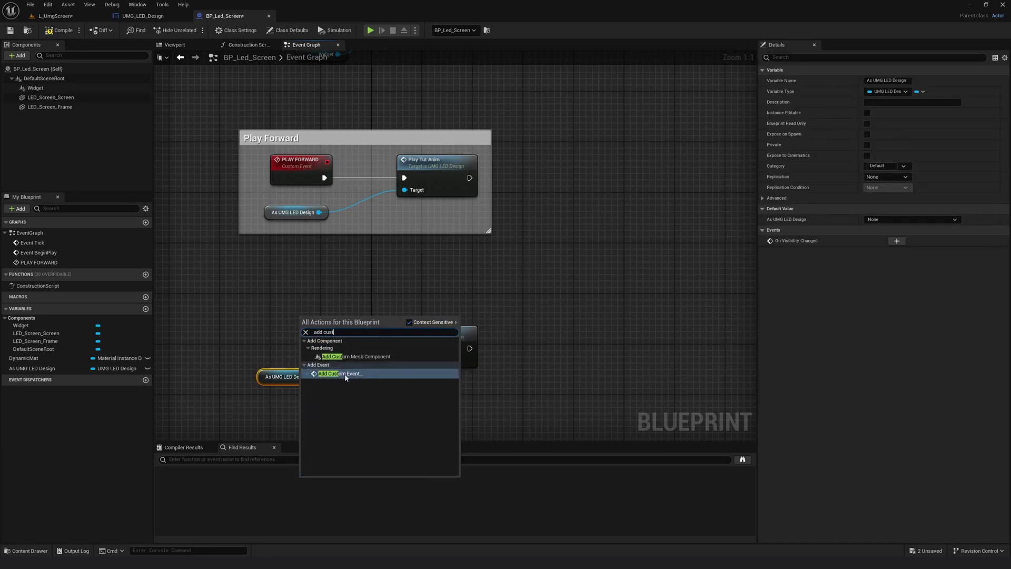
{"action": "left_click", "coordinate": [346, 375]}
{"action": "type", "text": "PLAY REVERSE"}
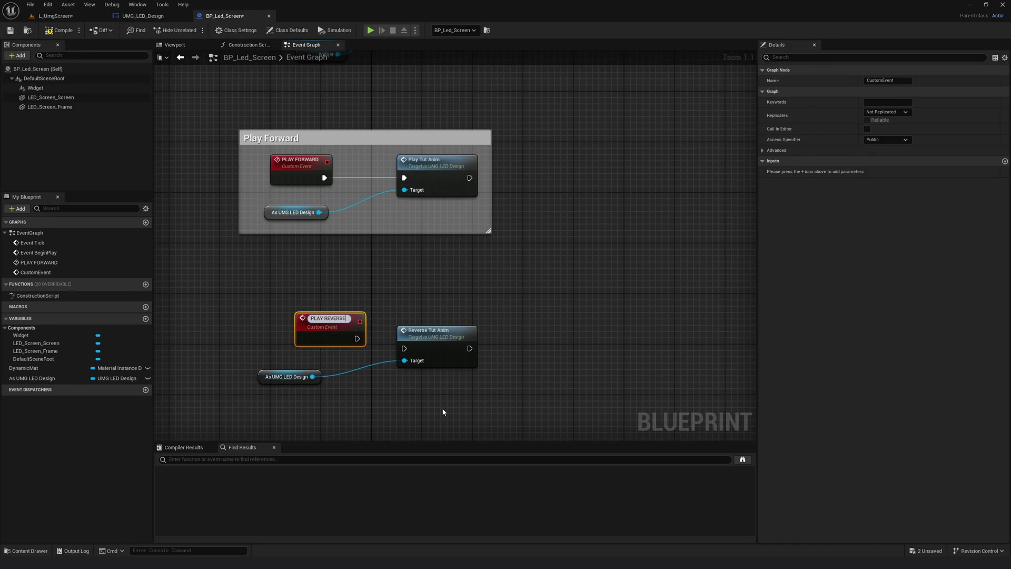
{"action": "key", "text": "Return"}
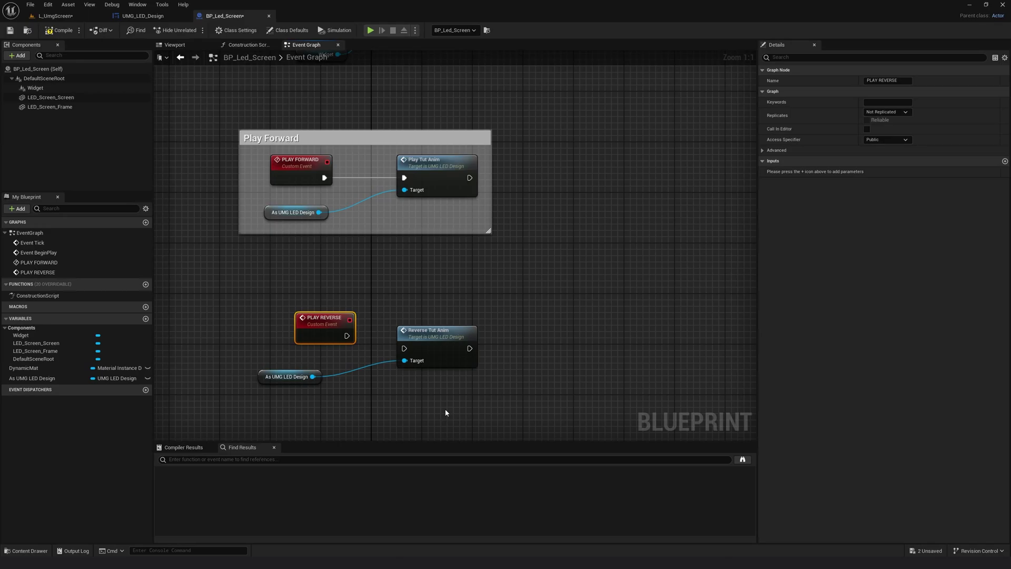
Connect the PLAY REVERSE event to the Reverse Tut Anim call, enable Call In Editor for it, and compile the blueprint.
{"action": "left_click_drag", "start_coordinate": [346, 336], "coordinate": [407, 349]}
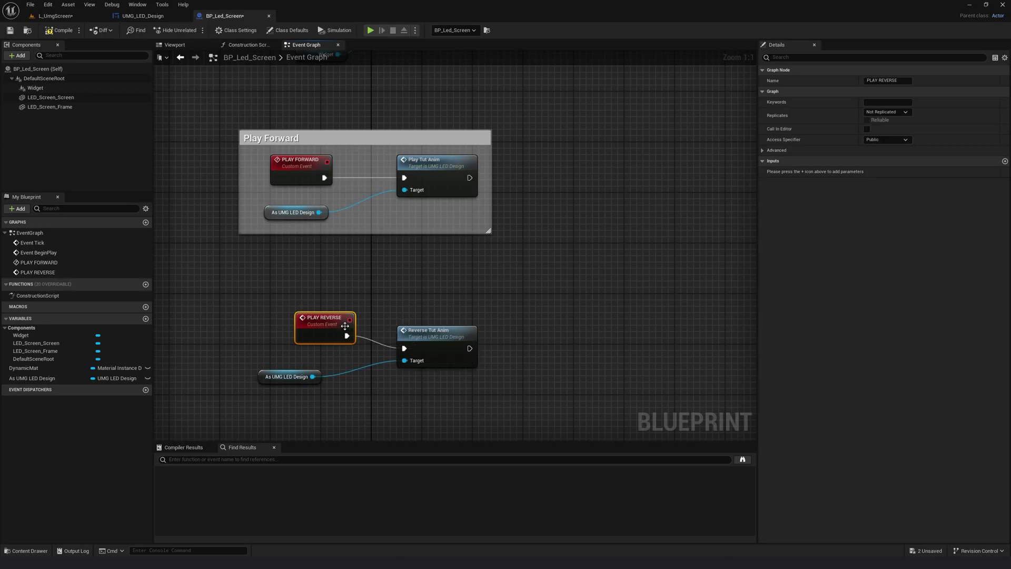
{"action": "left_click", "coordinate": [866, 129]}
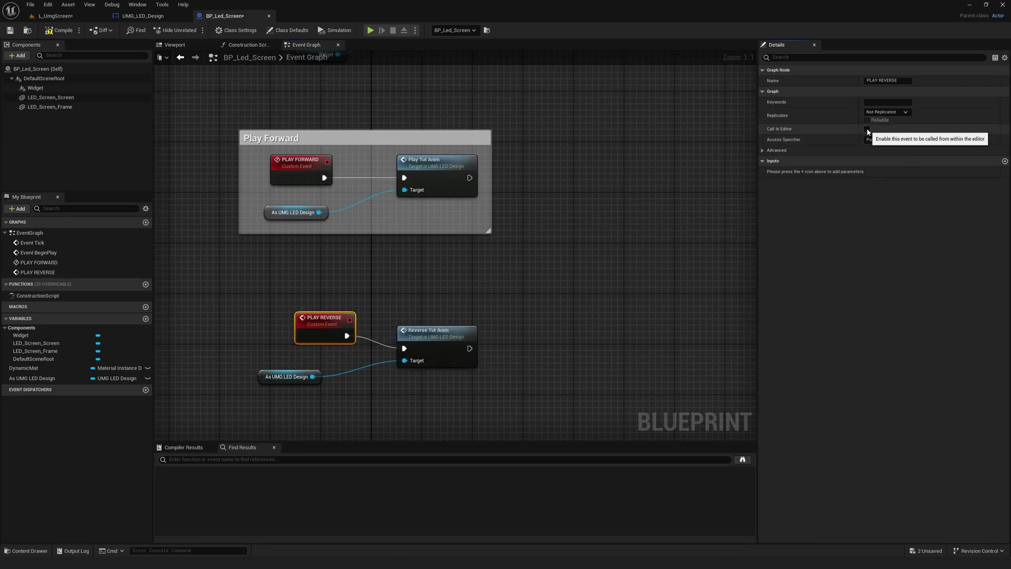
{"action": "left_click", "coordinate": [63, 30]}
Play the L_UmgScreen level and trigger PLAY FORWARD and PLAY REVERSE on the BP_Led_Screen actor to test the animation.
{"action": "left_click", "coordinate": [54, 17]}
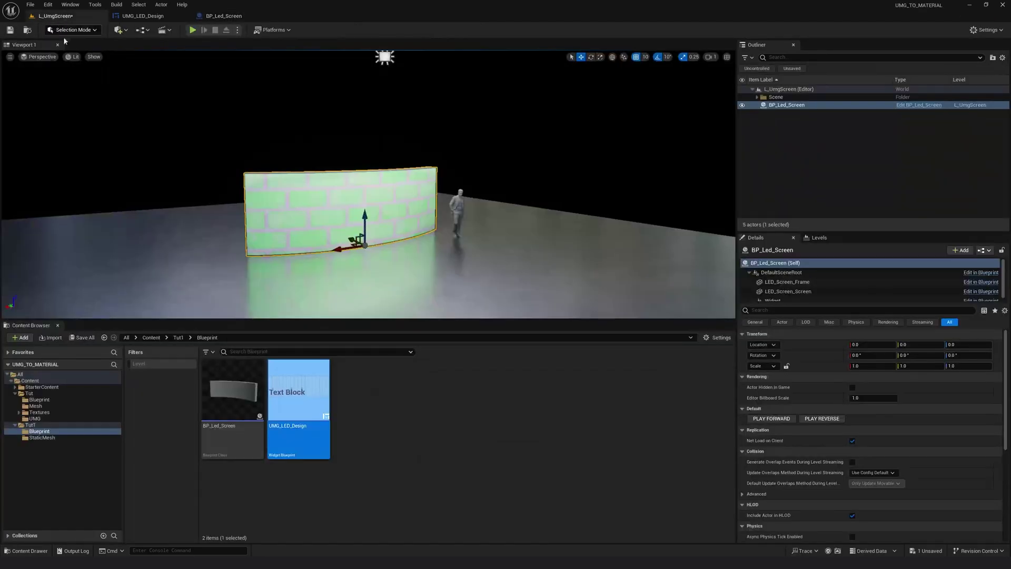
{"action": "left_click", "coordinate": [193, 30]}
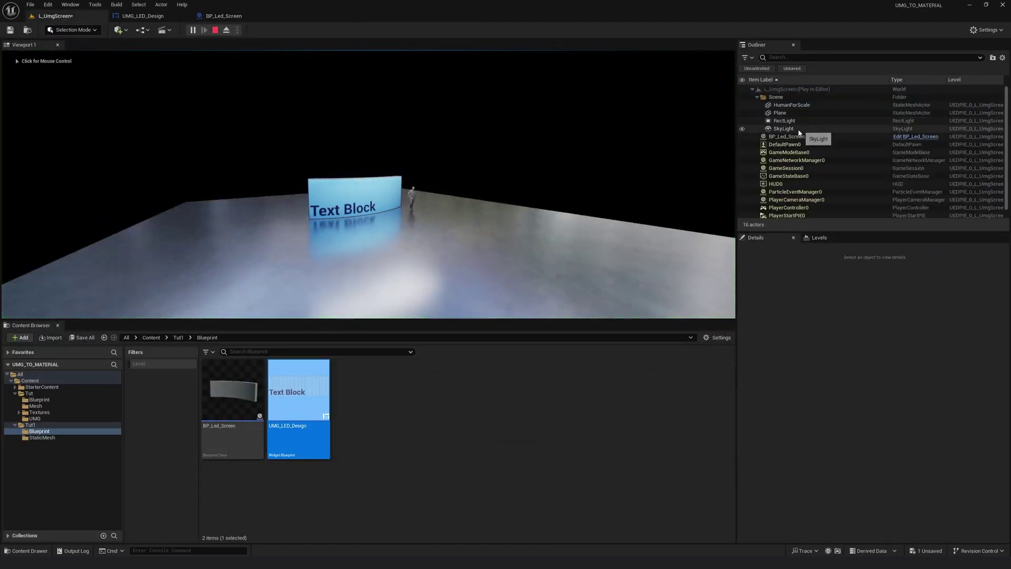
{"action": "left_click", "coordinate": [779, 137]}
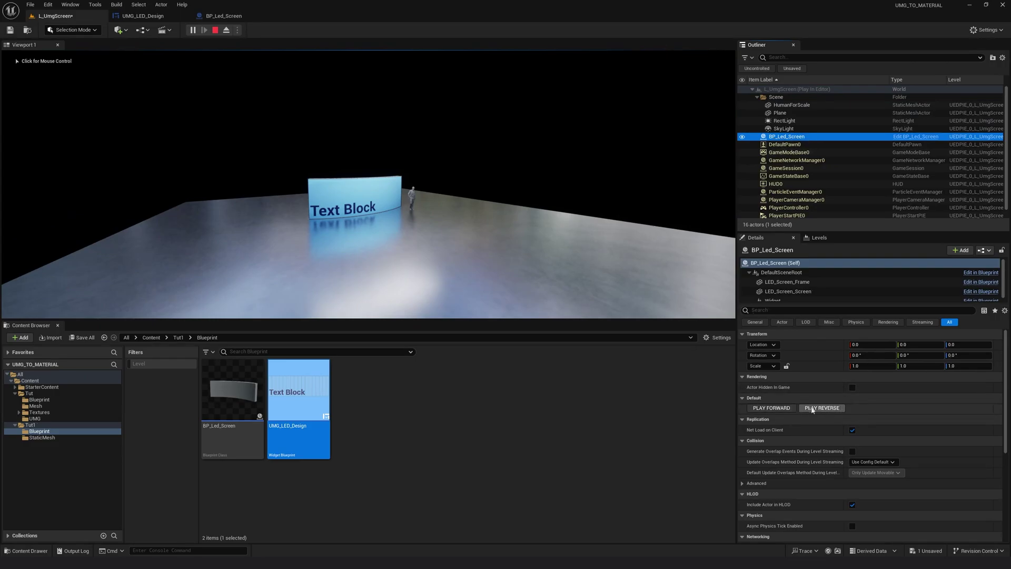
{"action": "left_click", "coordinate": [786, 410]}
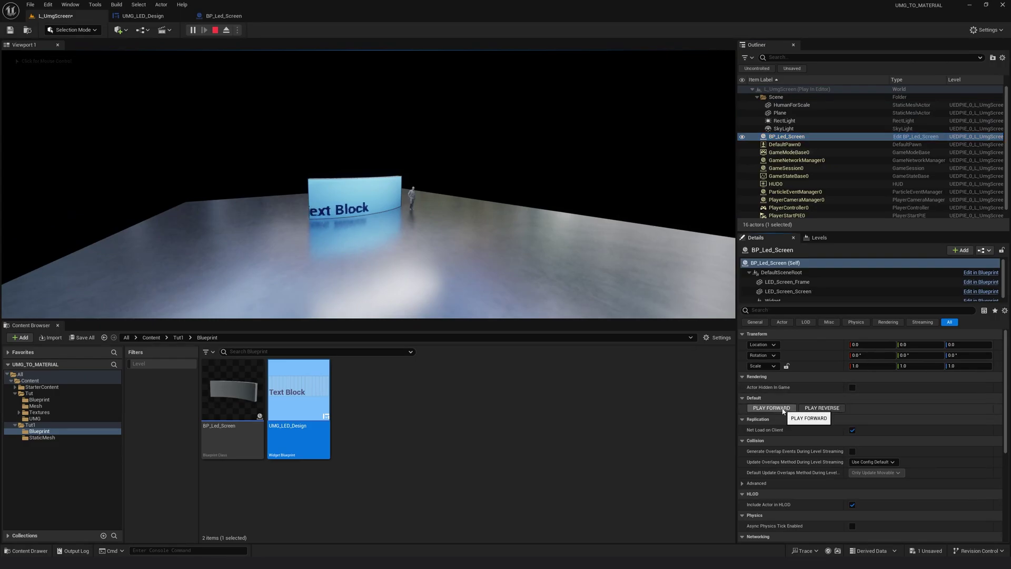
{"action": "left_click", "coordinate": [822, 409]}
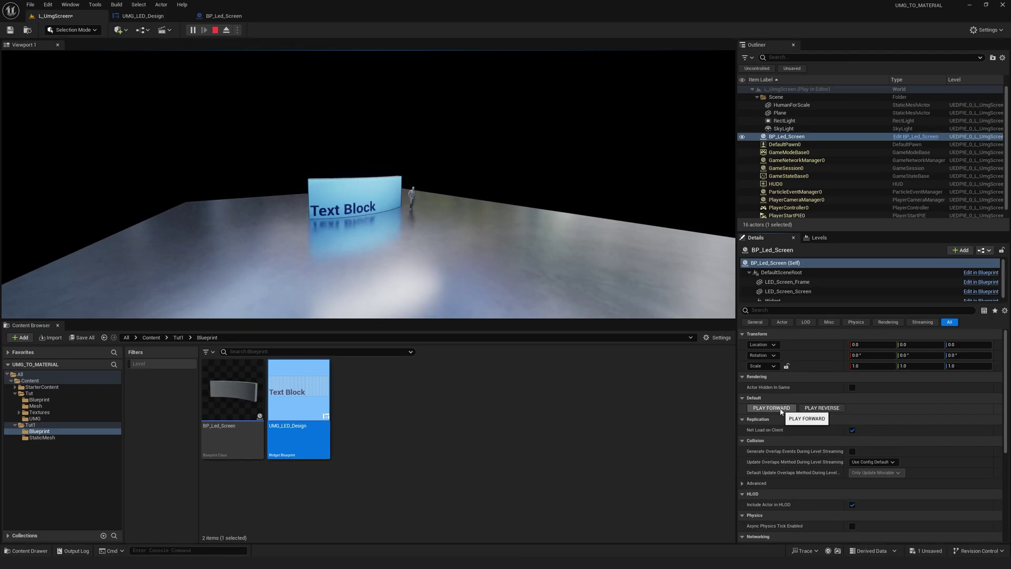
{"action": "left_click", "coordinate": [820, 408]}
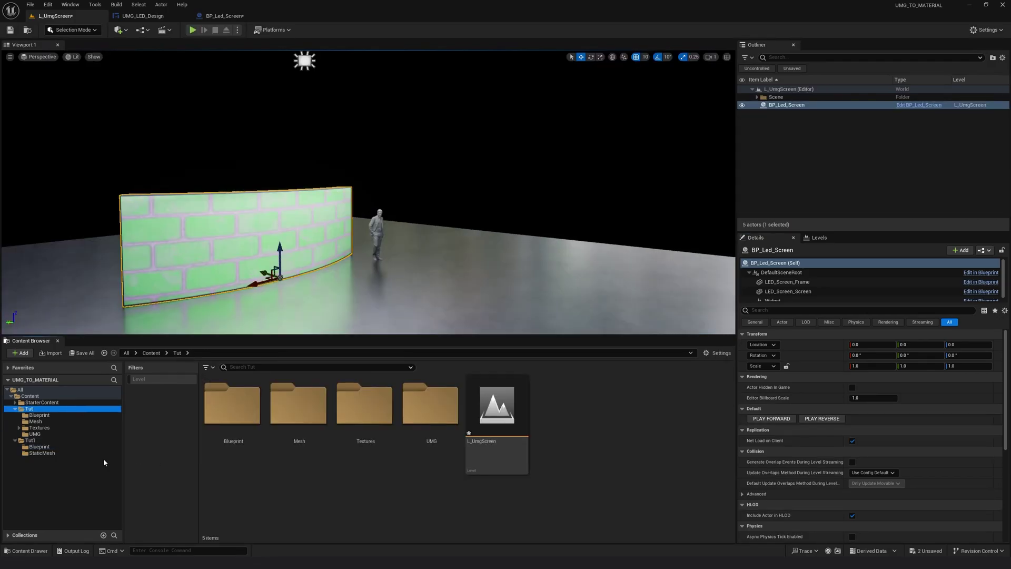
Open UMG_ScreenContent from the Tut/UMG folder and scrub its Anim_NSD animation from the start to 1.26.
{"action": "left_click", "coordinate": [59, 436]}
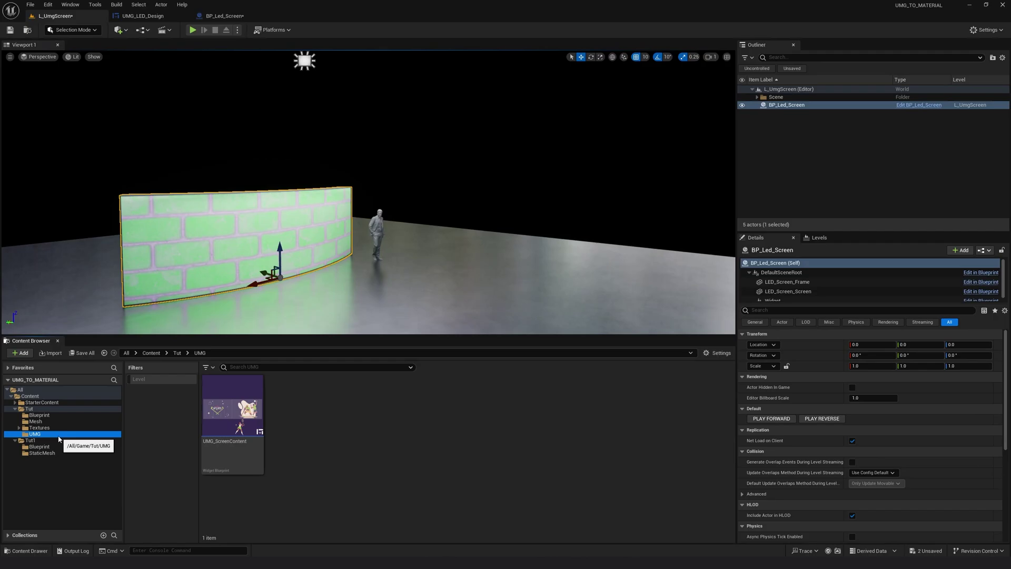
{"action": "double_click", "coordinate": [233, 416]}
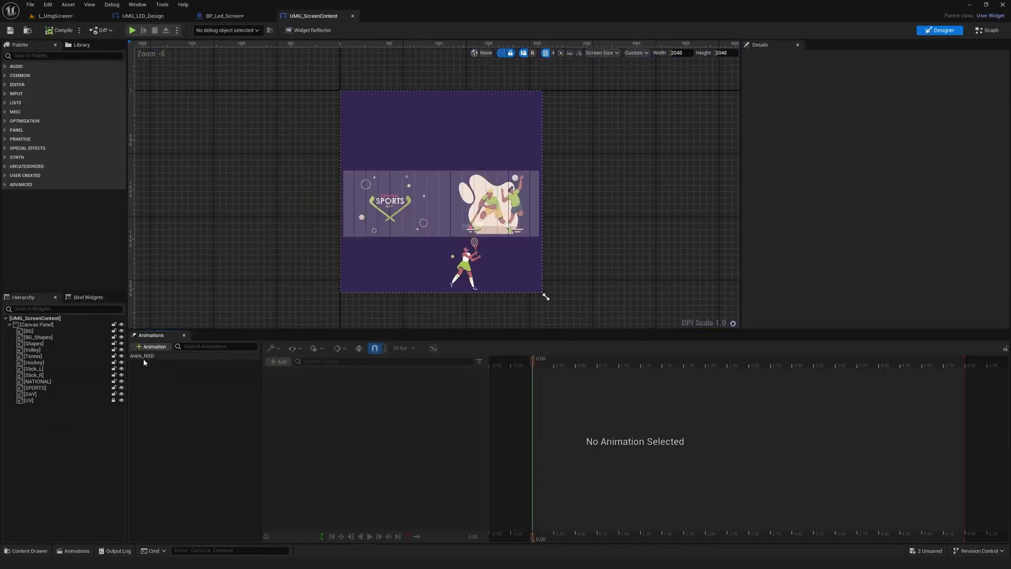
{"action": "left_click", "coordinate": [144, 356]}
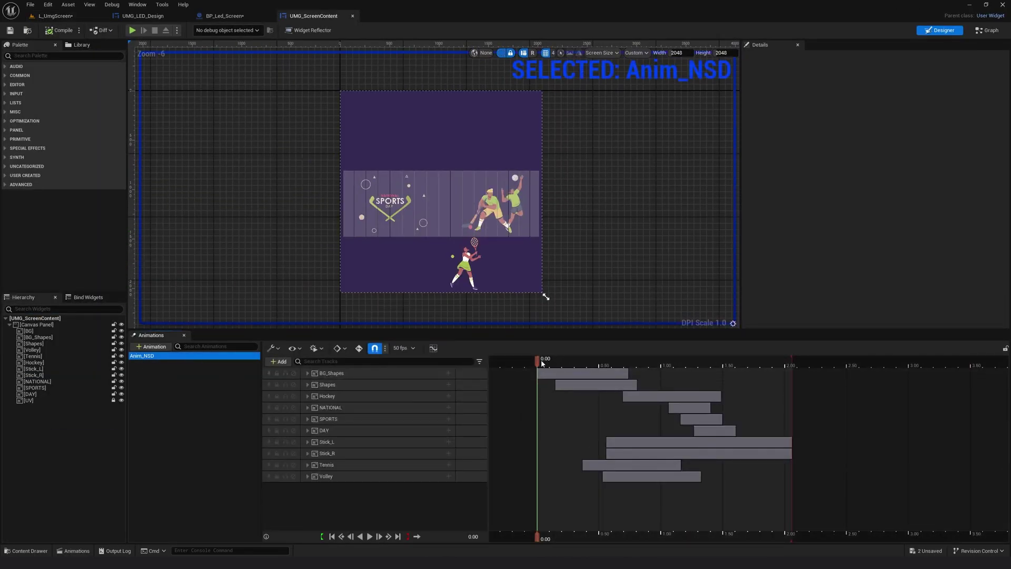
{"action": "left_click_drag", "start_coordinate": [542, 362], "coordinate": [693, 359]}
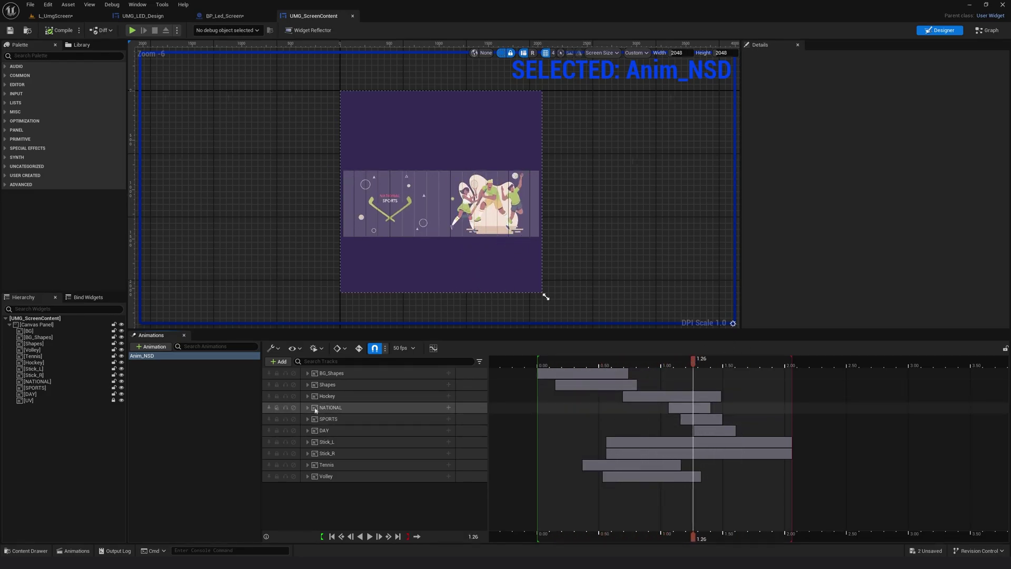
Expand the Stick_L track in Anim_NSD and scrub the timeline to examine its rotation and scale keyframes.
{"action": "left_click", "coordinate": [329, 444]}
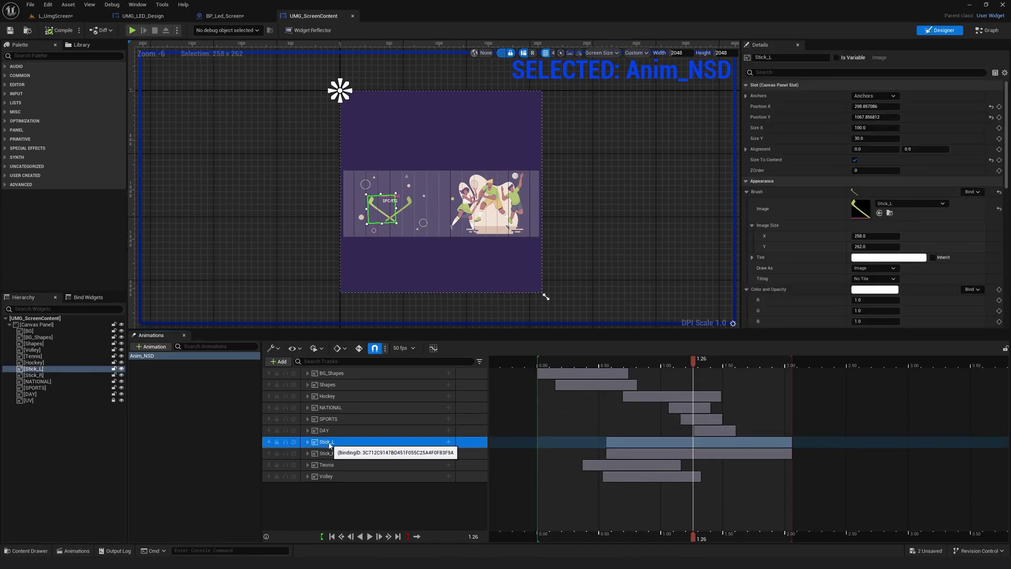
{"action": "scroll", "coordinate": [314, 219], "scroll_direction": "up", "scroll_amount": 3}
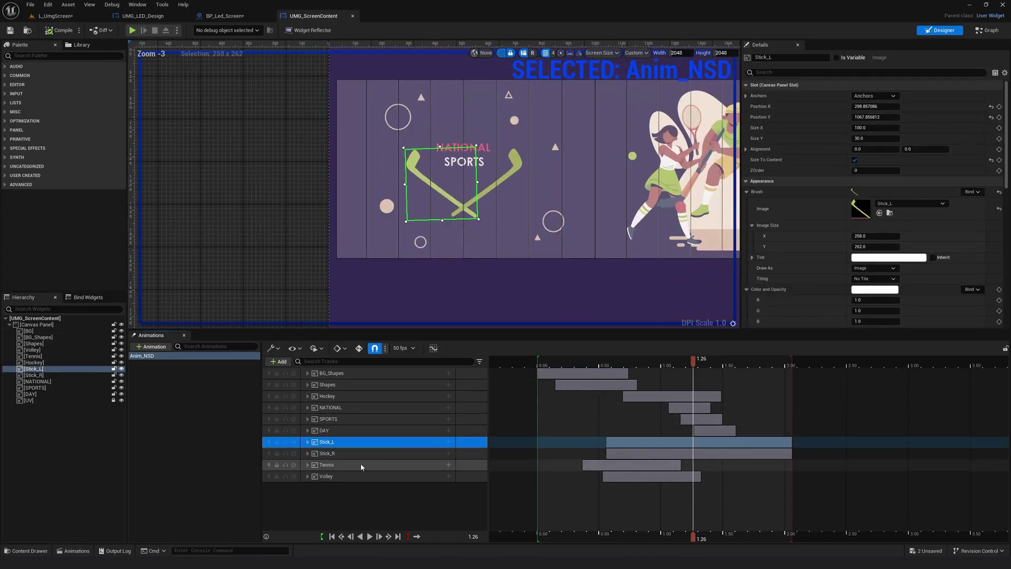
{"action": "left_click", "coordinate": [308, 441]}
{"action": "scroll", "coordinate": [347, 443], "scroll_direction": "down", "scroll_amount": 3}
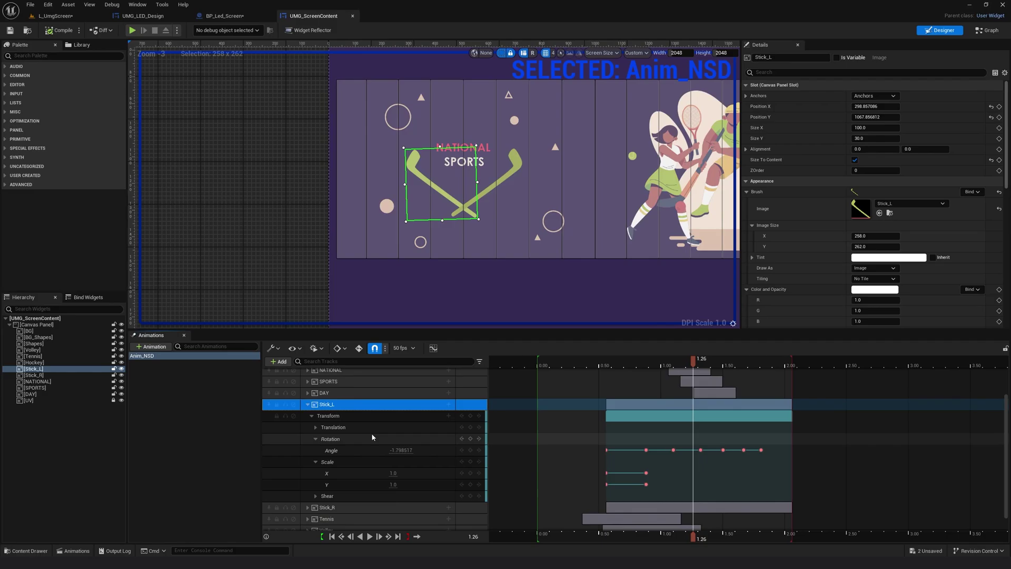
{"action": "left_click_drag", "start_coordinate": [597, 363], "coordinate": [744, 363]}
{"action": "left_click_drag", "start_coordinate": [746, 363], "coordinate": [676, 379]}
{"action": "scroll", "coordinate": [306, 443], "scroll_direction": "down", "scroll_amount": 1}
Expand the Volley track in Anim_NSD and scrub across its Y translation keyframes to examine the figure's movement.
{"action": "left_click", "coordinate": [335, 523]}
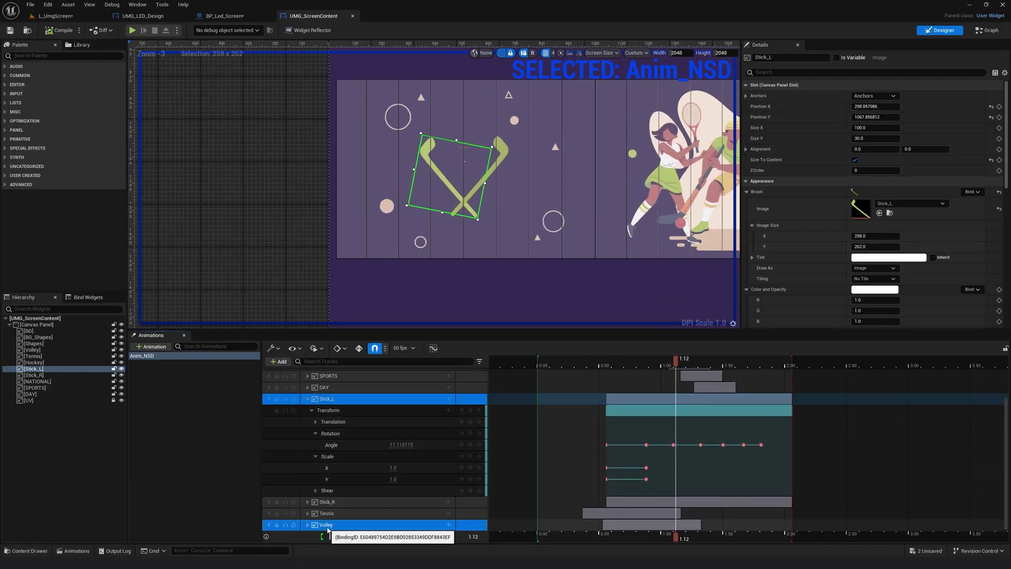
{"action": "scroll", "coordinate": [570, 267], "scroll_direction": "down", "scroll_amount": 3}
{"action": "right_click_drag", "start_coordinate": [673, 211], "coordinate": [488, 207]}
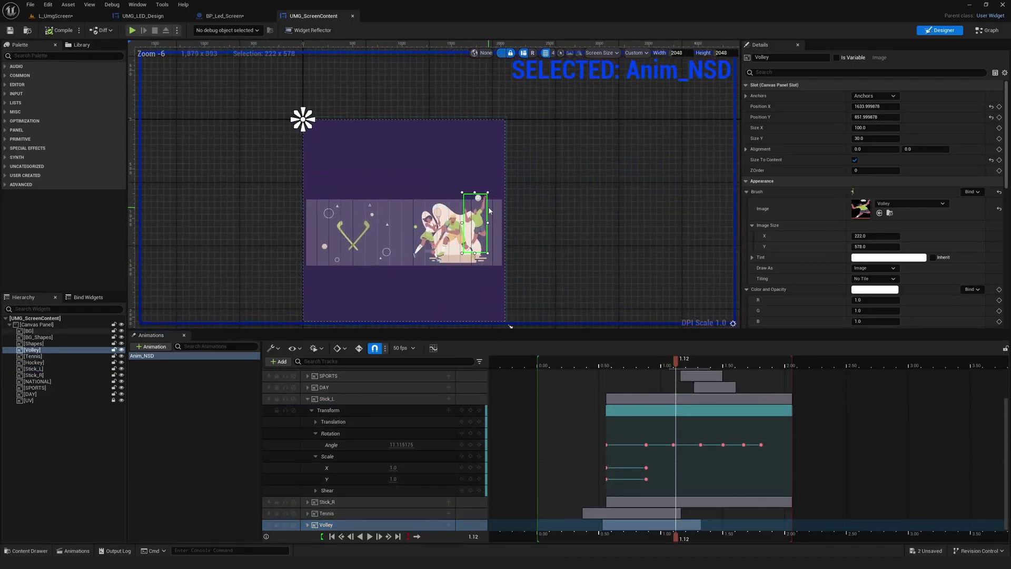
{"action": "scroll", "coordinate": [488, 207], "scroll_direction": "up", "scroll_amount": 2}
{"action": "left_click", "coordinate": [307, 525]}
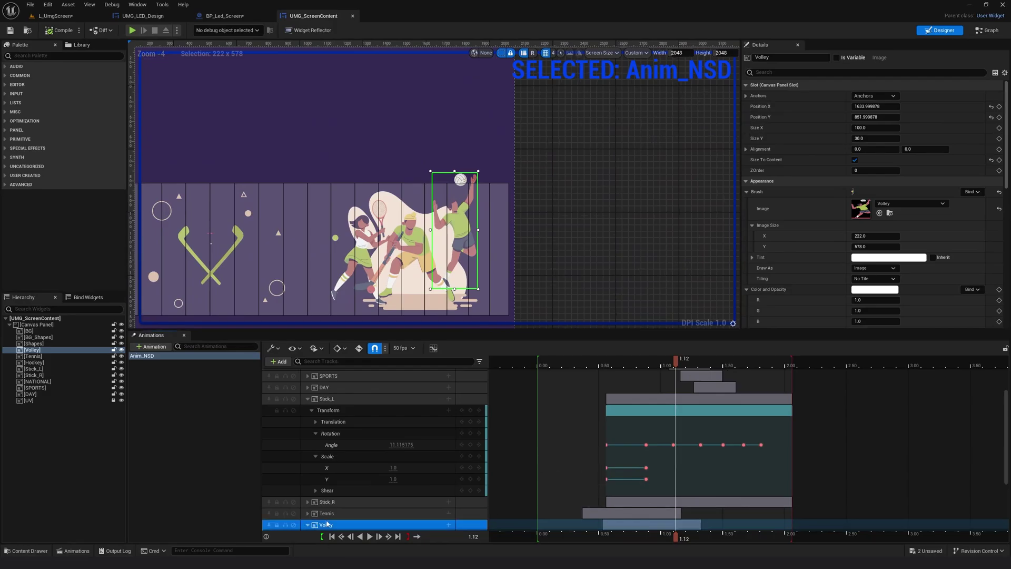
{"action": "scroll", "coordinate": [336, 488], "scroll_direction": "down", "scroll_amount": 3}
{"action": "scroll", "coordinate": [530, 221], "scroll_direction": "down", "scroll_amount": 1}
{"action": "scroll", "coordinate": [529, 221], "scroll_direction": "down", "scroll_amount": 1}
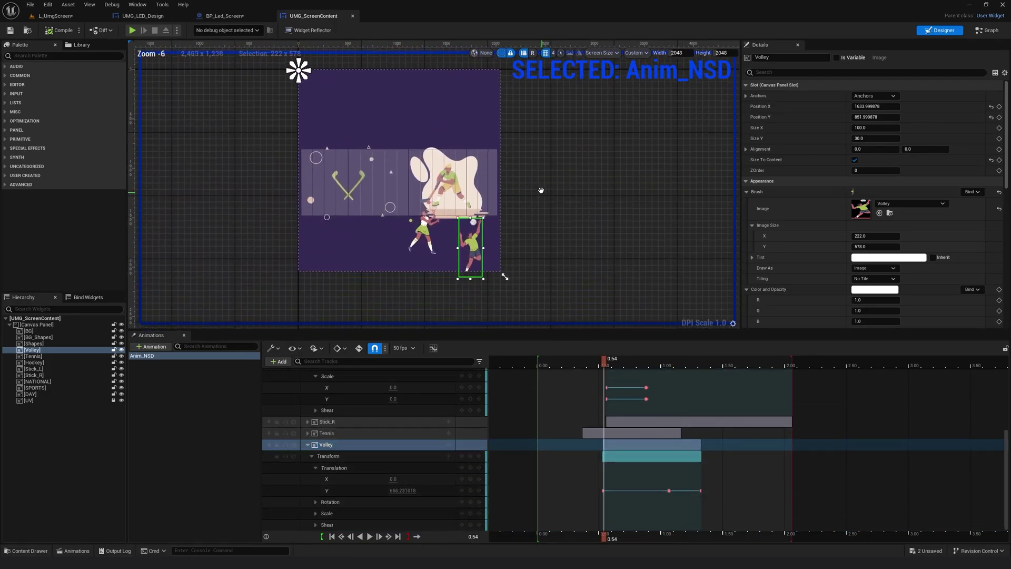
{"action": "left_click_drag", "start_coordinate": [604, 363], "coordinate": [668, 369]}
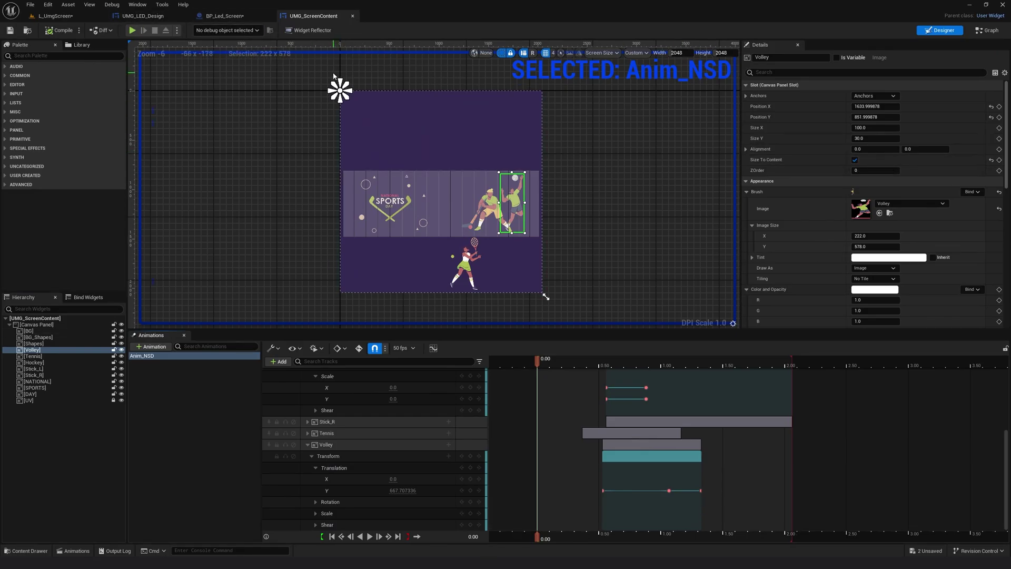
In UMG_LED_Design's event graph, shift the Reverse Tut Anim node group slightly left, closer in line with the Play Tut Anim nodes.
{"action": "left_click", "coordinate": [171, 20]}
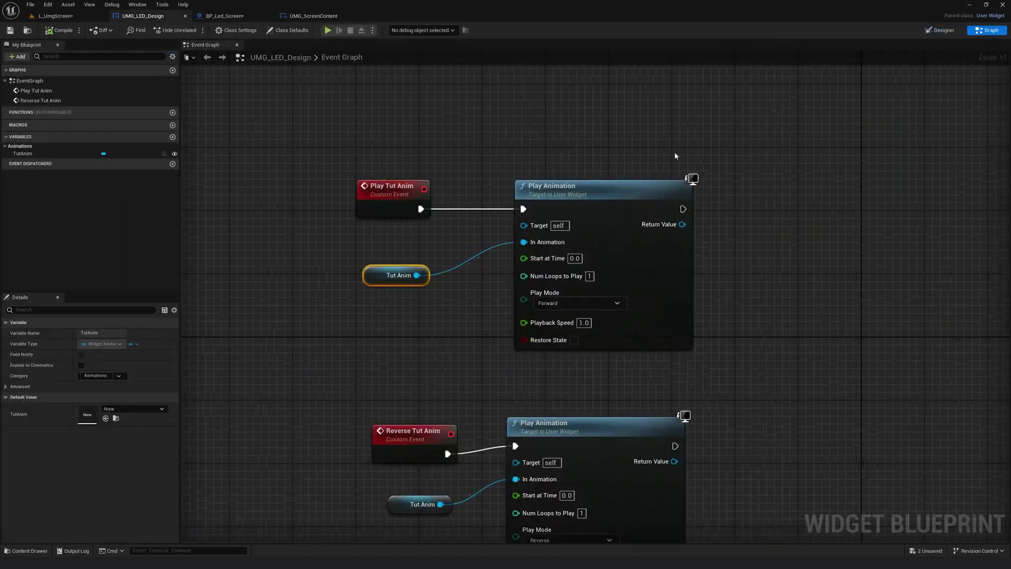
{"action": "scroll", "coordinate": [677, 158], "scroll_direction": "down", "scroll_amount": 3}
{"action": "right_click_drag", "start_coordinate": [711, 214], "coordinate": [626, 180]}
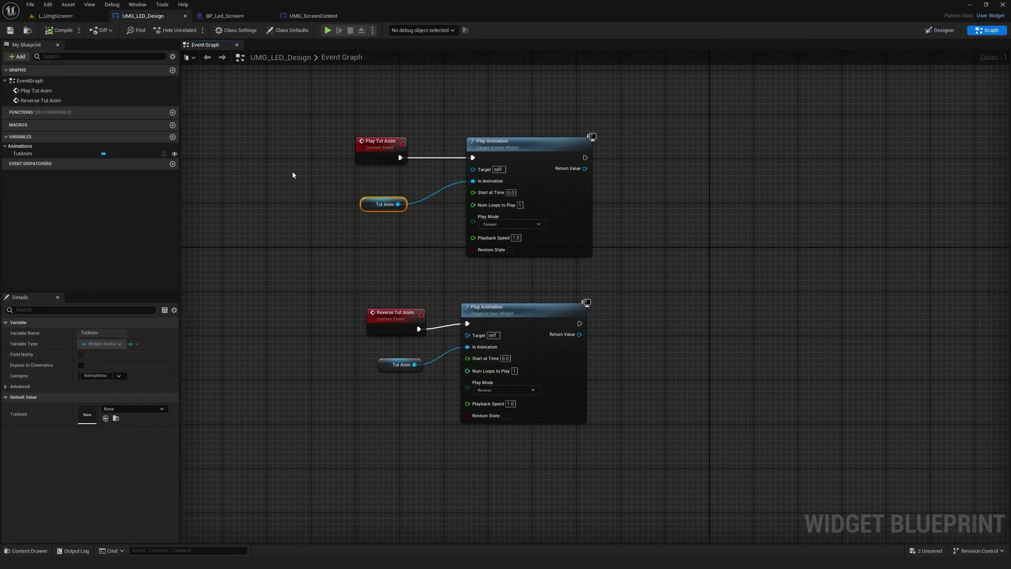
{"action": "left_click_drag", "start_coordinate": [284, 118], "coordinate": [650, 263]}
{"action": "left_click_drag", "start_coordinate": [344, 291], "coordinate": [634, 453]}
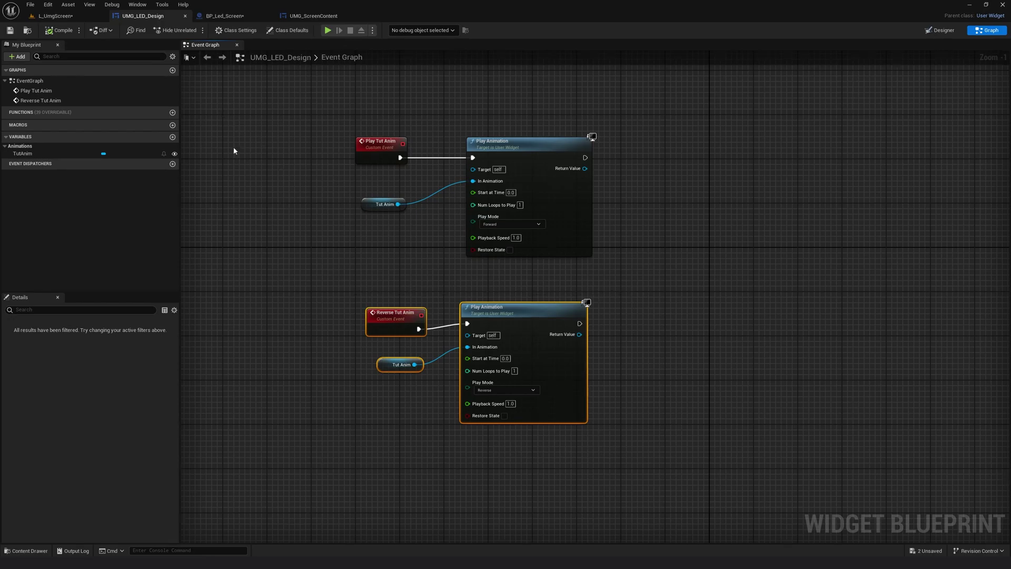
{"action": "key", "text": "c"}
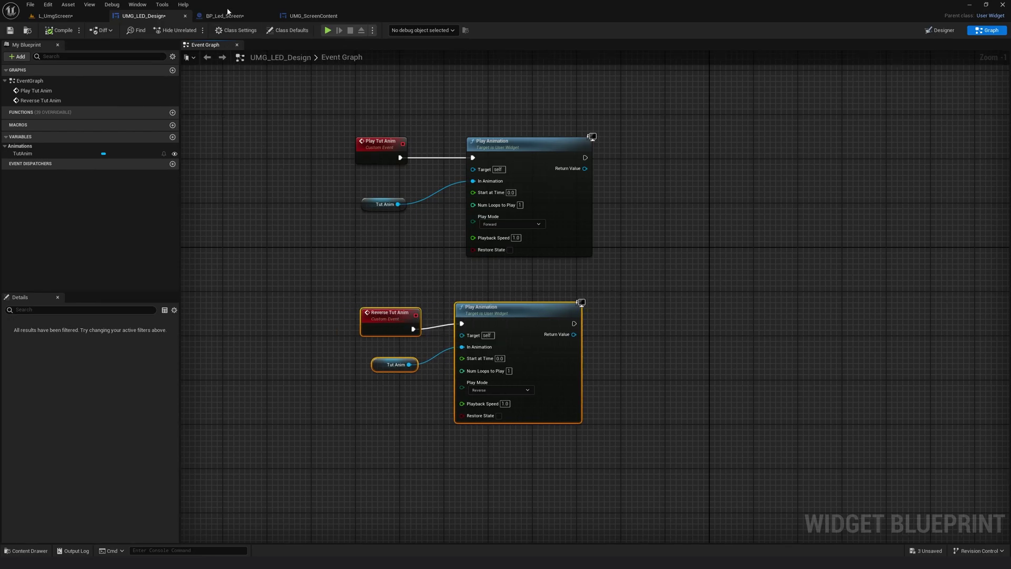
In BP_Led_Screen, review the Widget component's settings and the PLAY FORWARD event in the event graph.
{"action": "left_click", "coordinate": [224, 16]}
{"action": "left_click", "coordinate": [174, 45]}
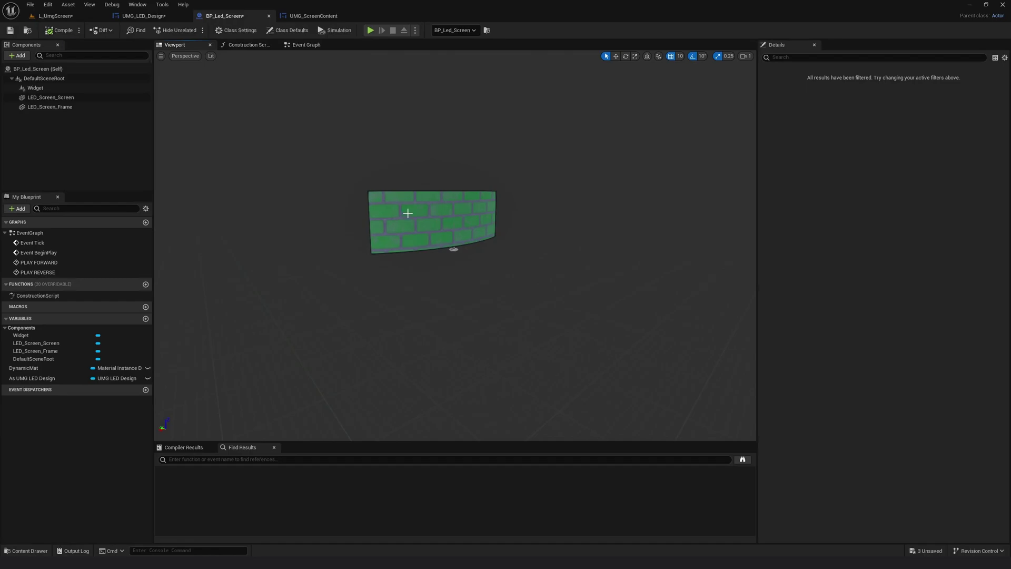
{"action": "left_click", "coordinate": [47, 88]}
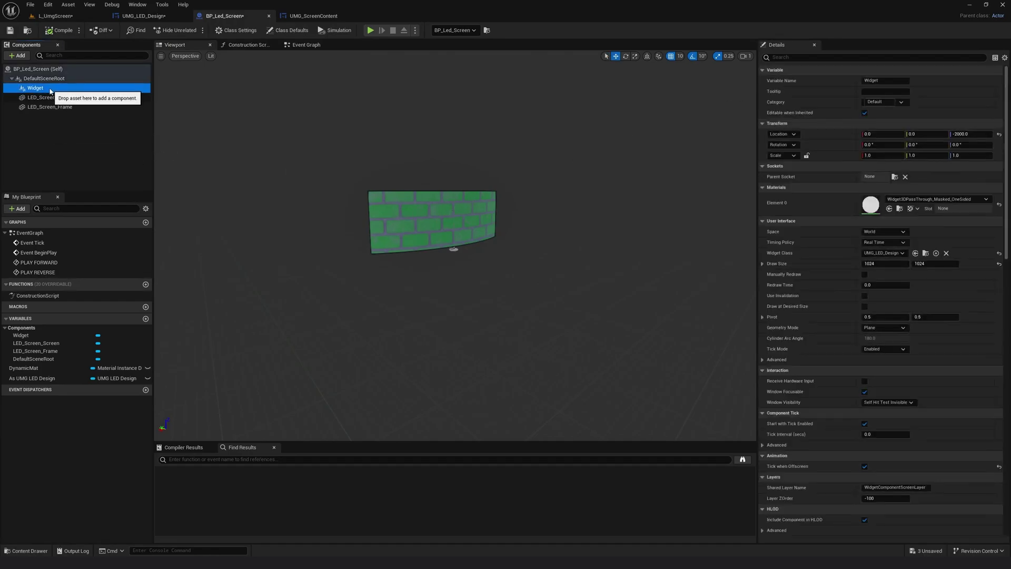
{"action": "left_click", "coordinate": [292, 45]}
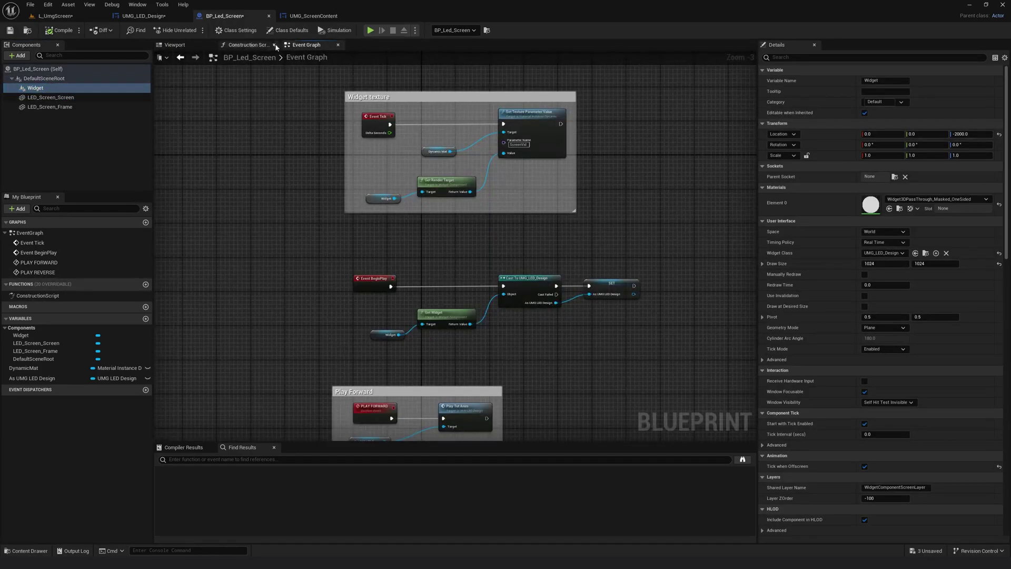
{"action": "scroll", "coordinate": [357, 279], "scroll_direction": "up", "scroll_amount": 3}
{"action": "left_click", "coordinate": [401, 240]}
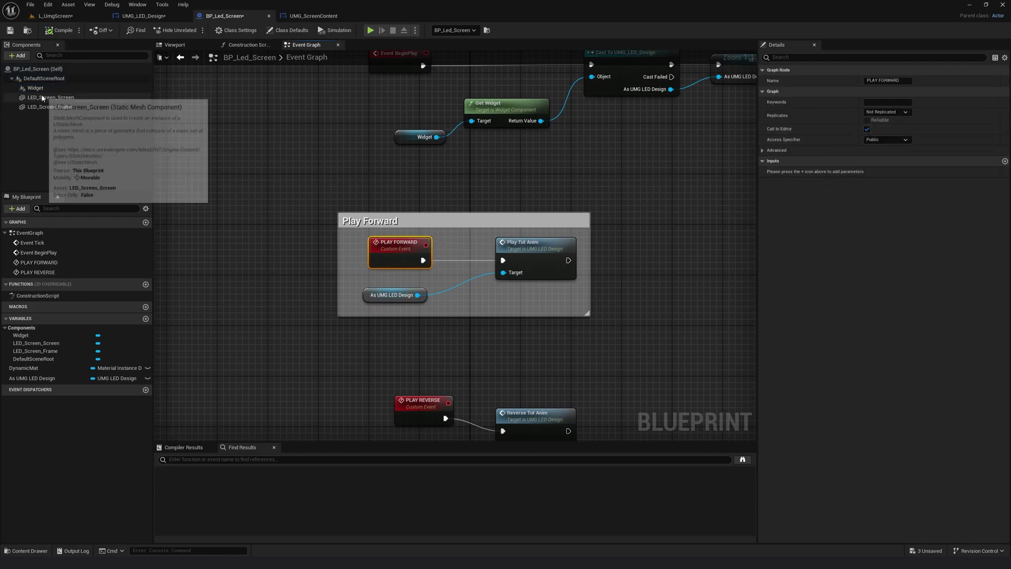
Play the level, move closer to the curved screen, and trigger PLAY FORWARD on the BP_Led_Screen actor.
{"action": "key", "text": "alt+p"}
{"action": "left_click", "coordinate": [583, 235]}
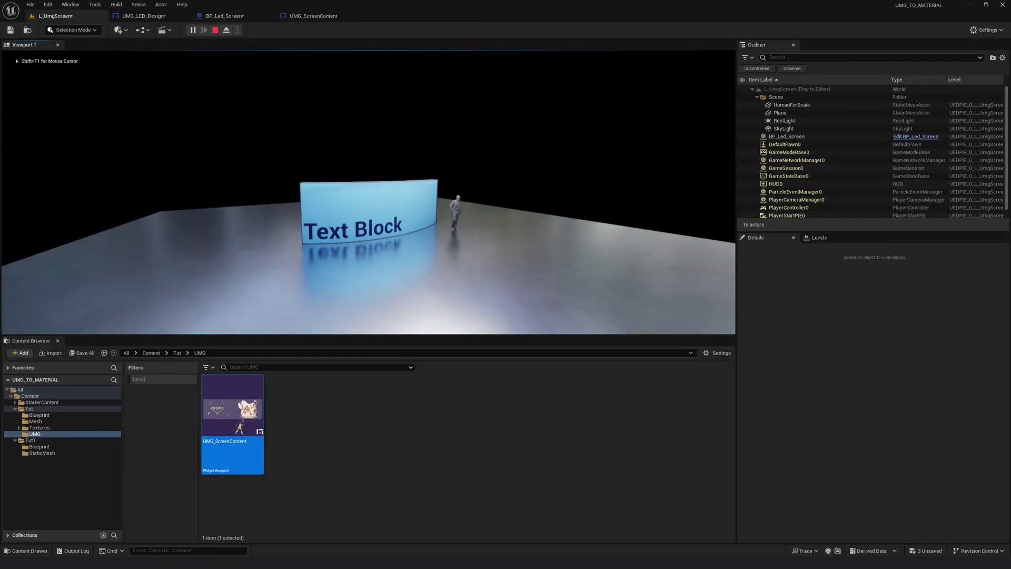
{"action": "key", "text": "w"}
{"action": "key", "text": "shift+F1"}
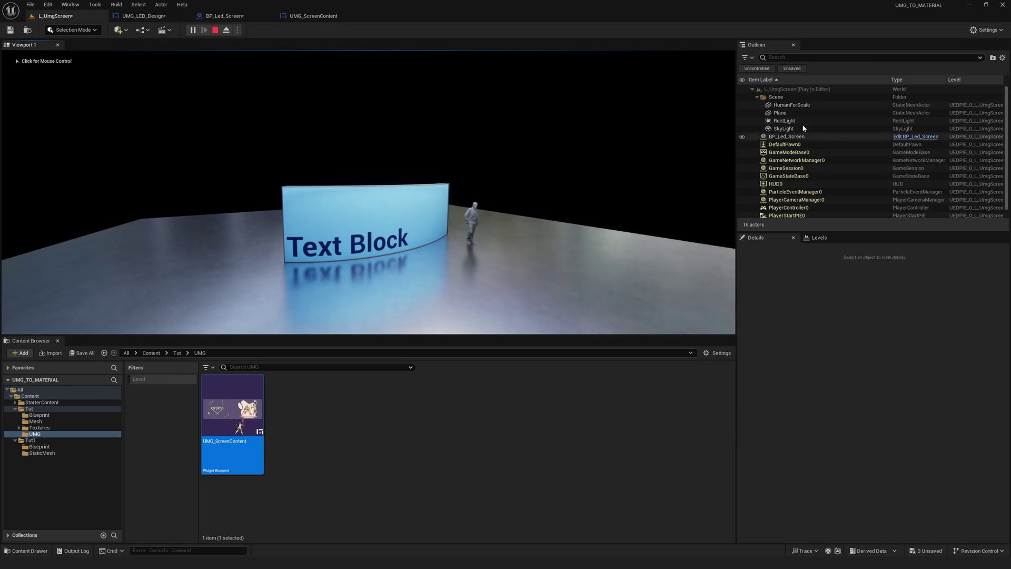
{"action": "left_click", "coordinate": [795, 138]}
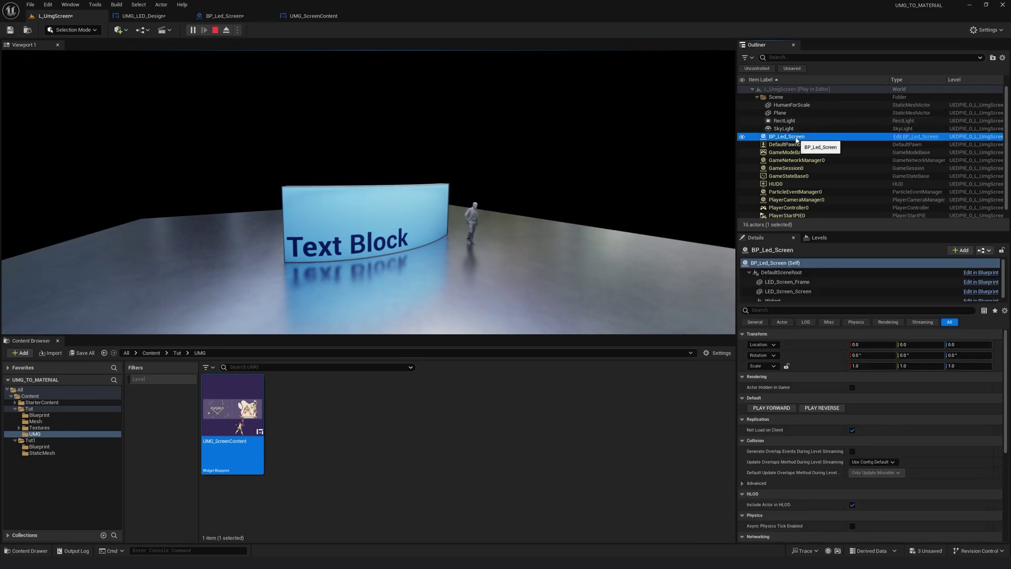
{"action": "left_click", "coordinate": [771, 408]}
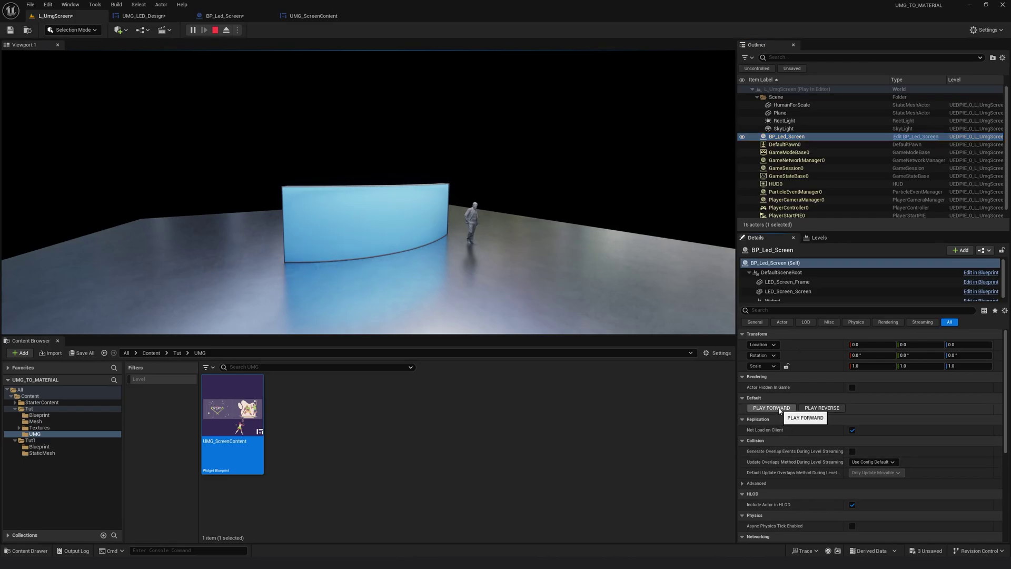